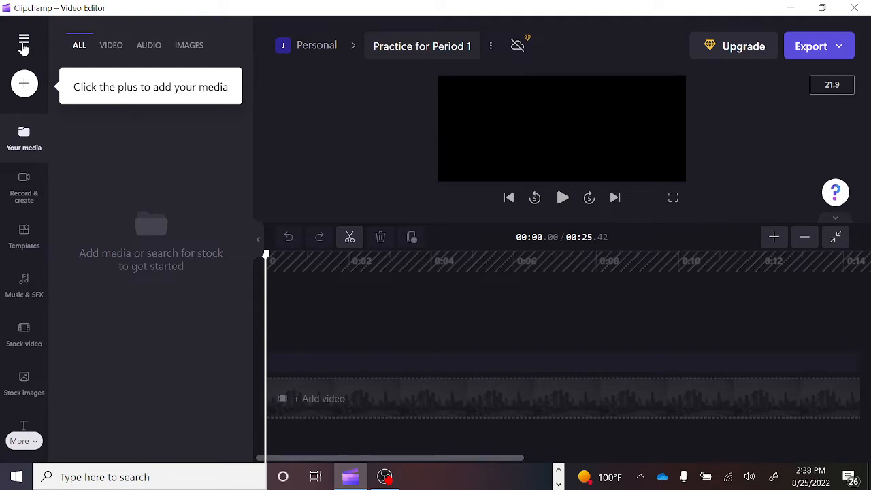
- Create a new video project and title it "Practice clipchamp"
click(24, 42)
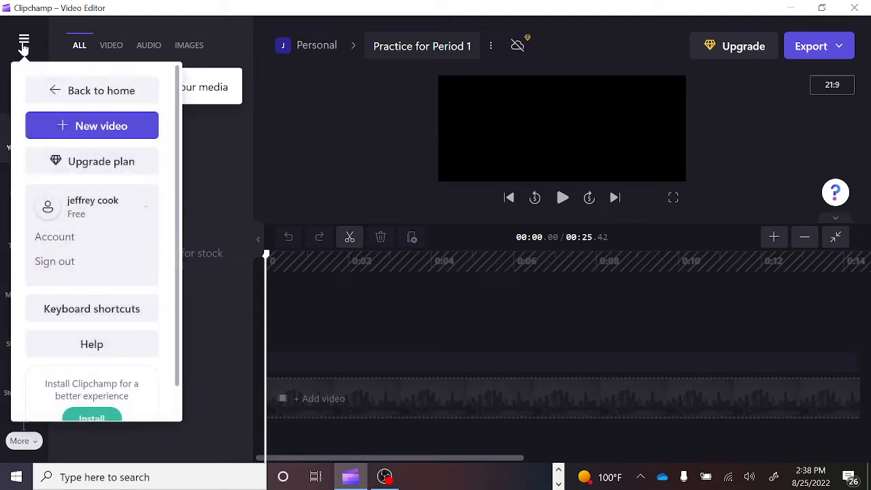
click(68, 128)
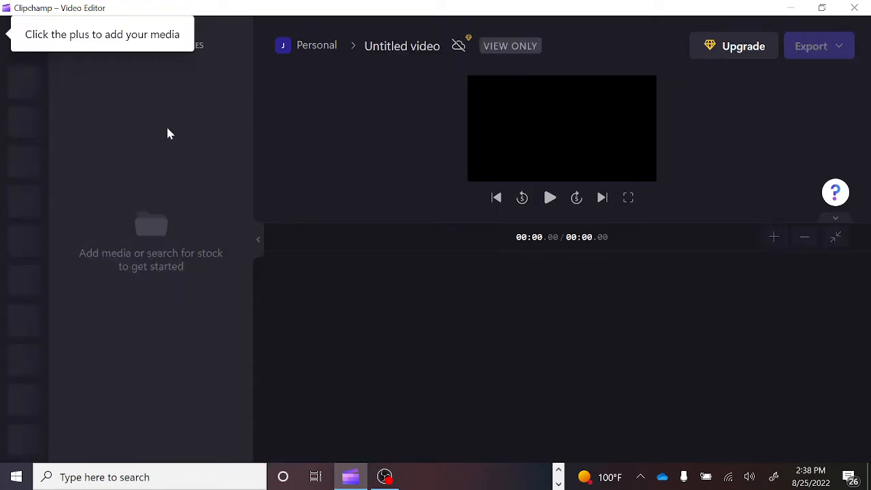
click(406, 53)
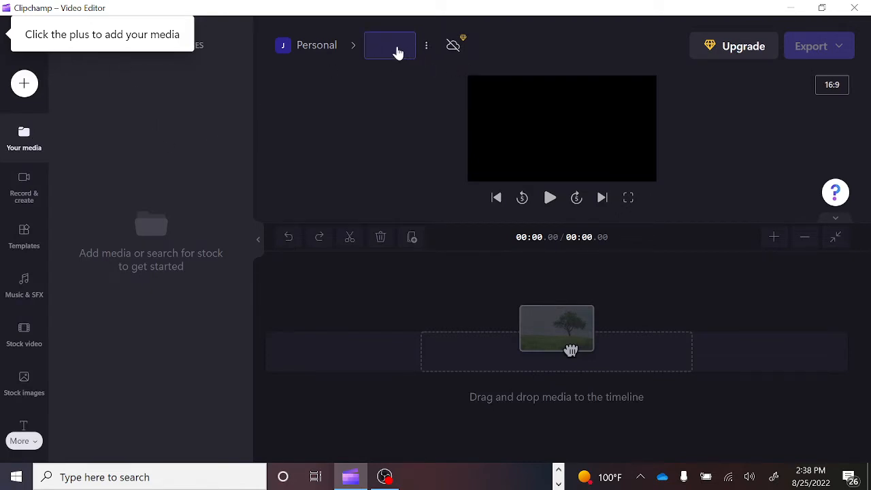
text(Practice )
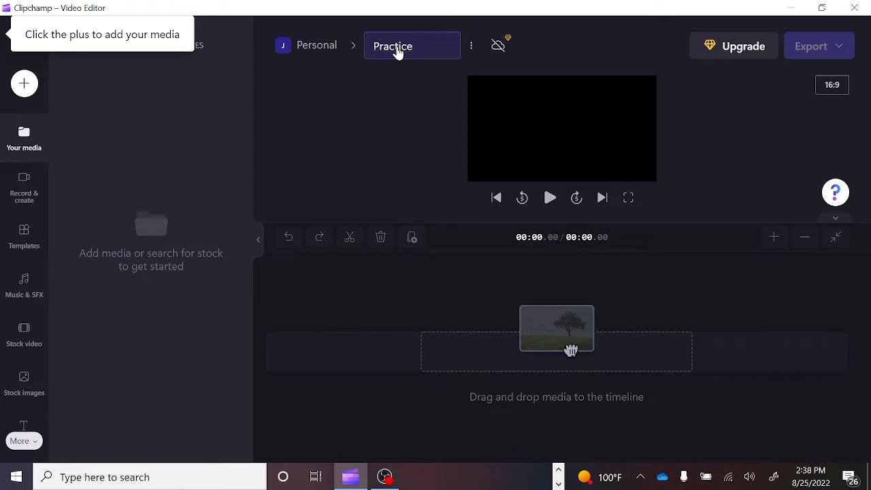
text(clip)
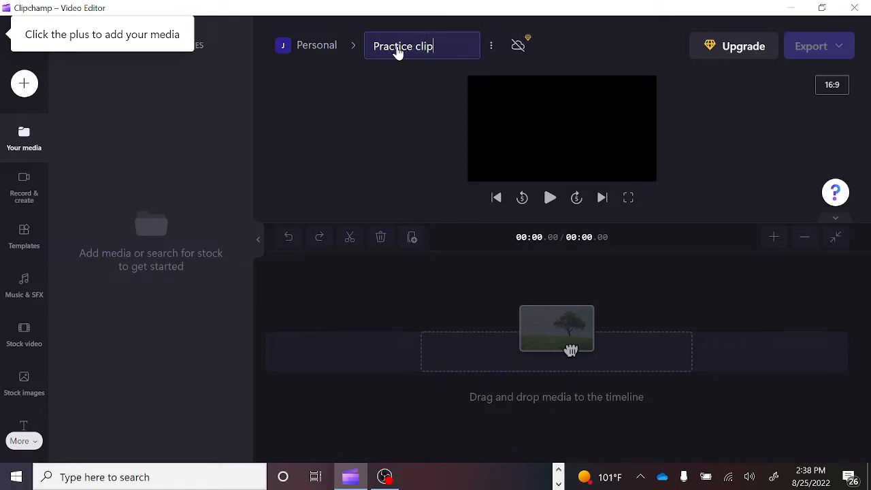
text(champ)
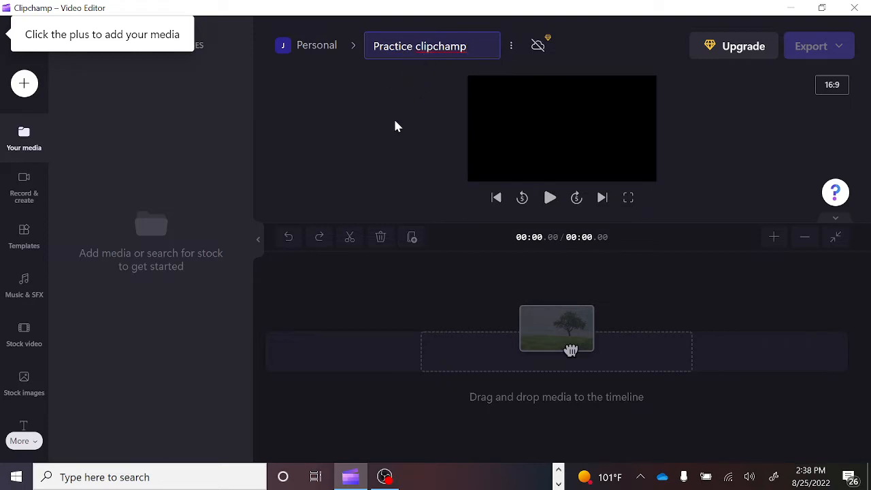
click(199, 124)
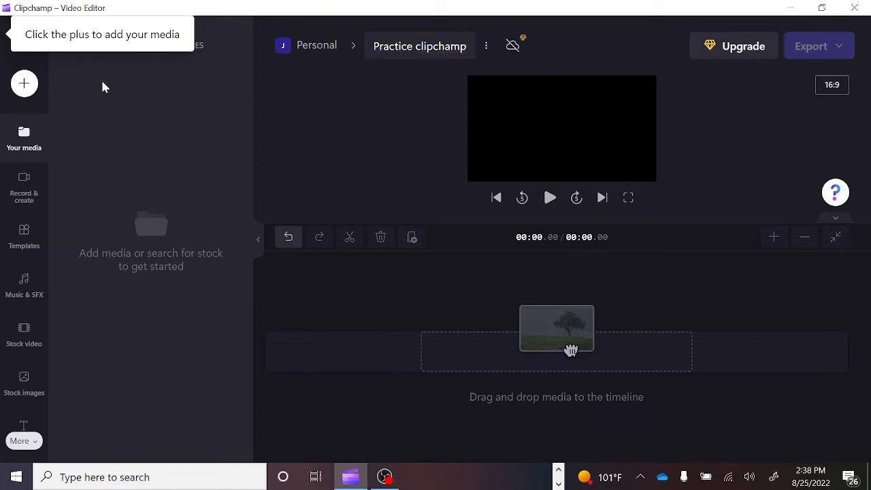
- Import the young female boxer video and the Emorie_Melody audio file from the desktop's "ClipChamp Folder for Tutorial" folder
click(24, 87)
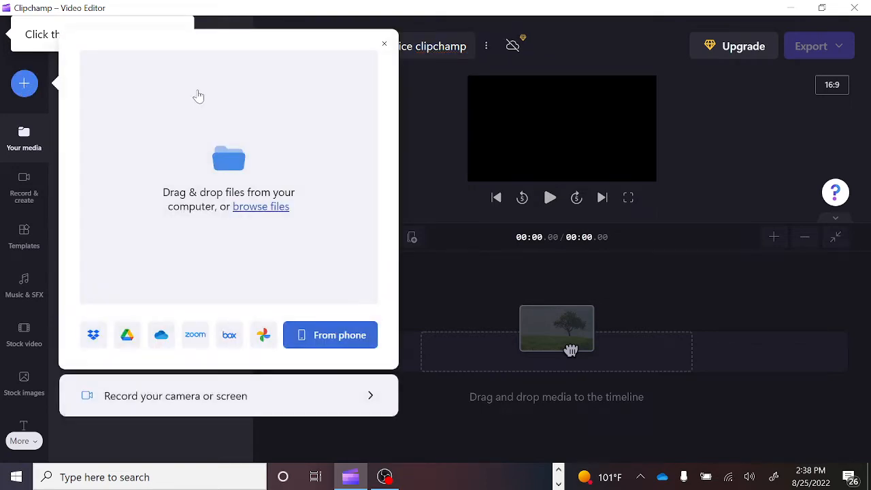
click(270, 212)
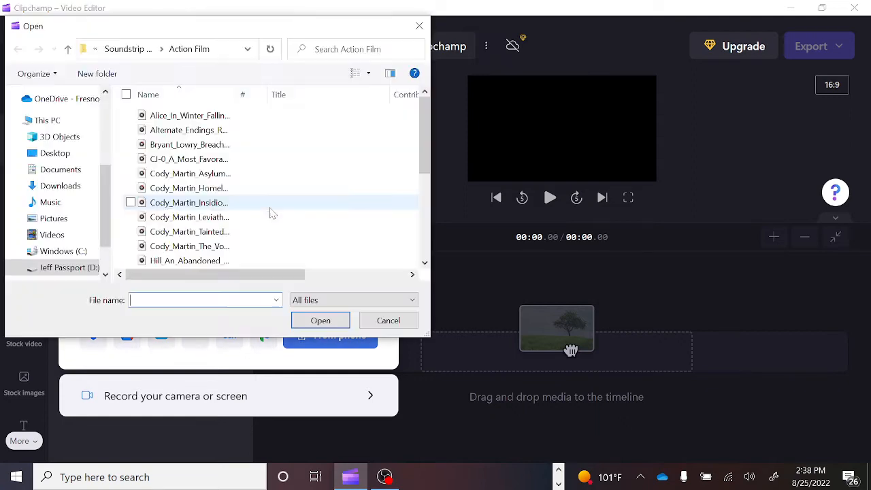
click(68, 49)
click(69, 49)
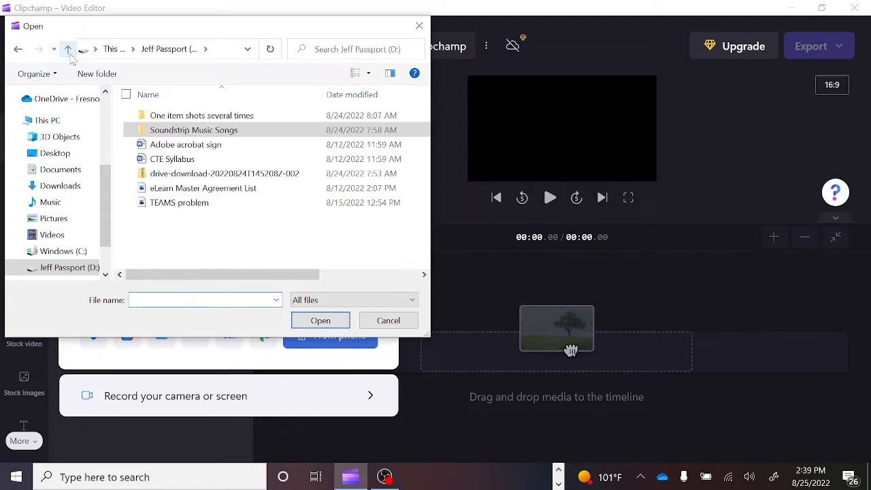
click(68, 50)
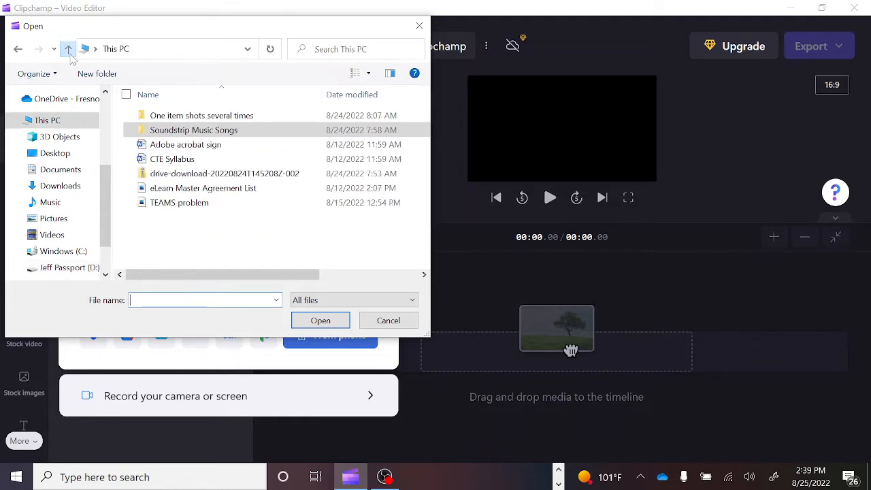
scroll(266, 182, up, 5)
scroll(267, 182, down, 5)
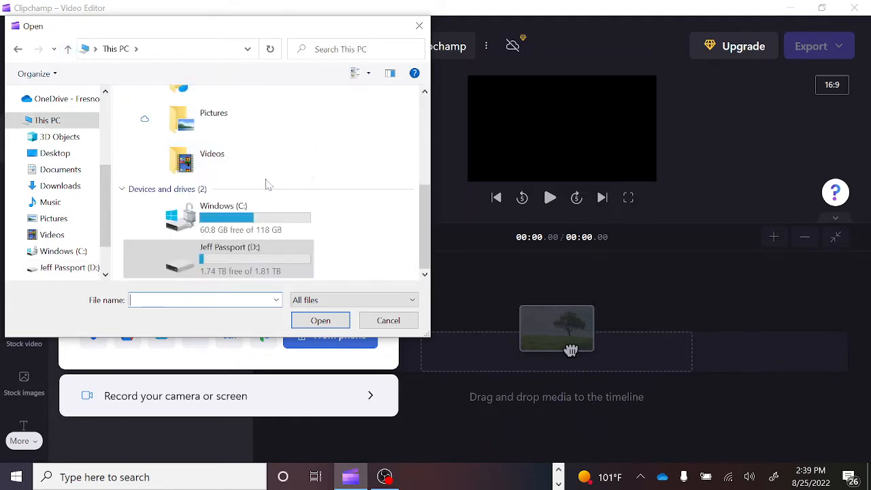
click(35, 153)
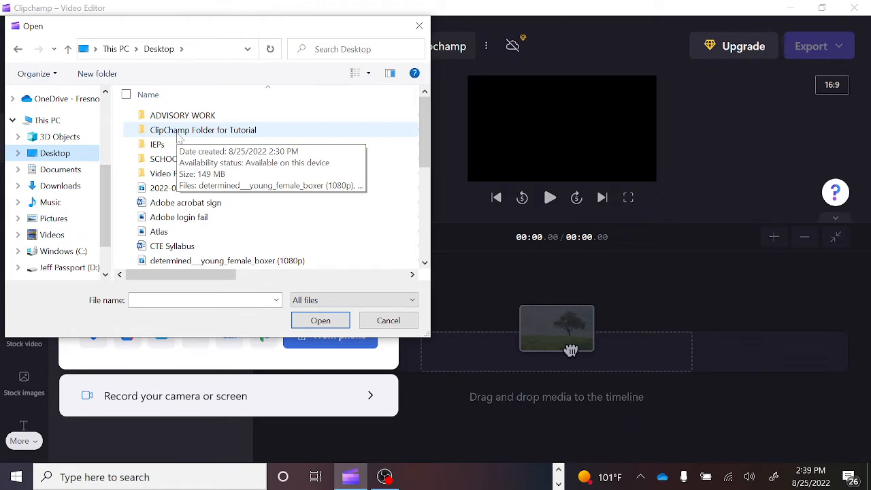
double_click(179, 133)
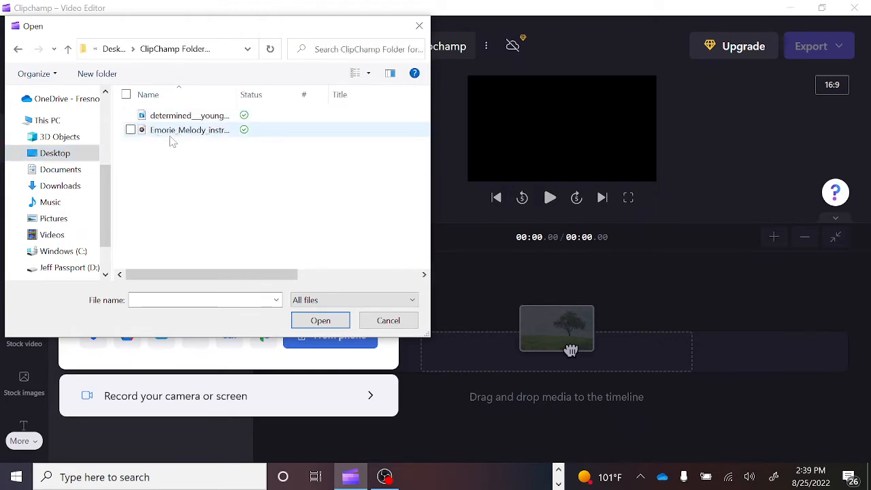
drag(190, 212, 265, 108)
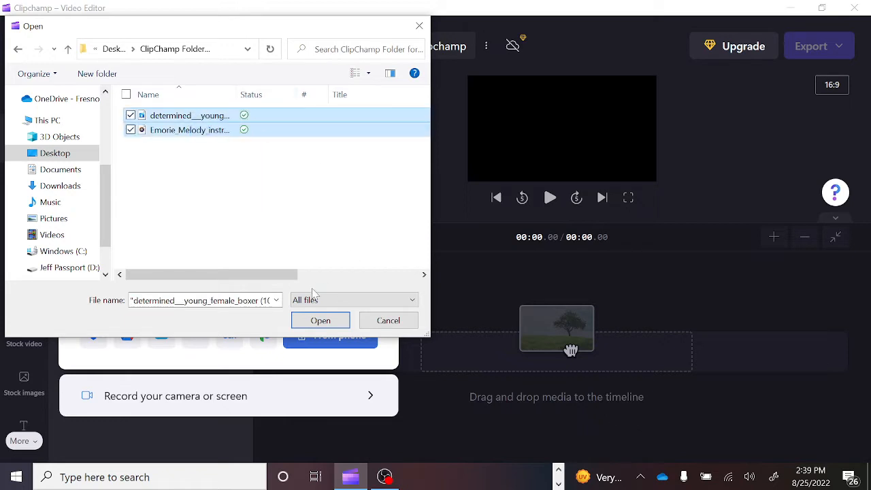
click(318, 323)
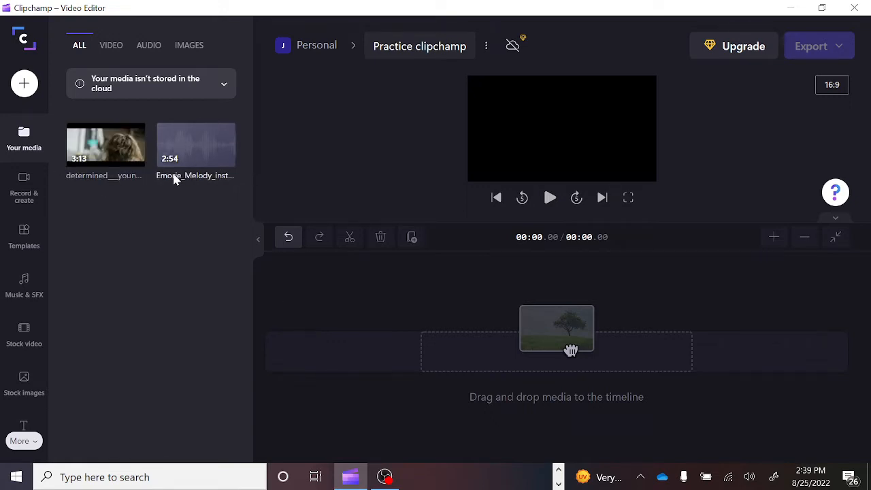
- Place the imported boxer video at the start of the empty timeline and leave the clip deselected
mouse_move(199, 143)
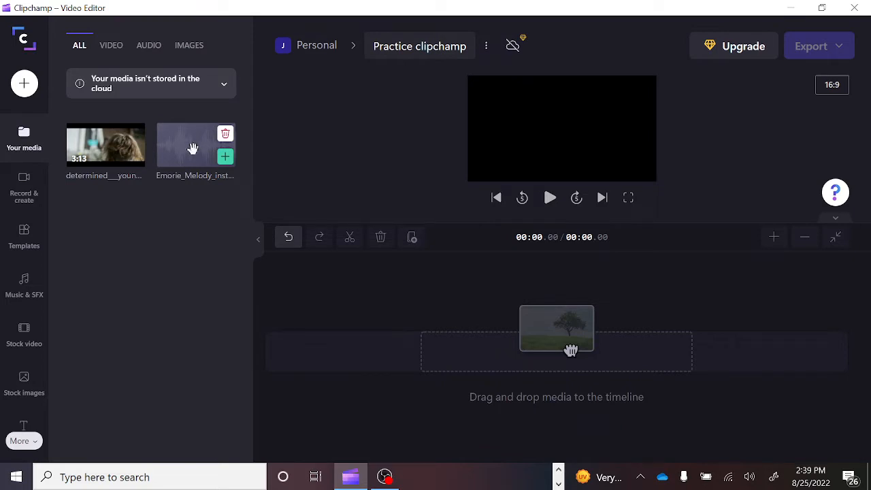
mouse_move(104, 146)
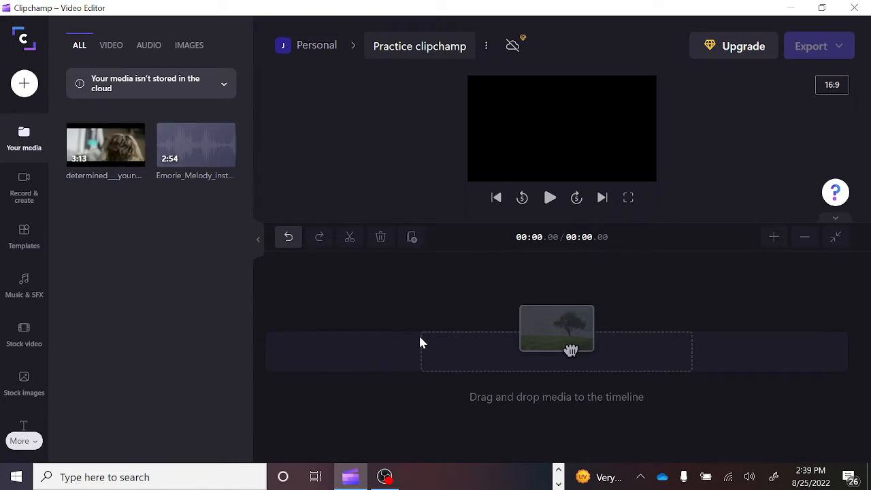
drag(106, 140, 557, 346)
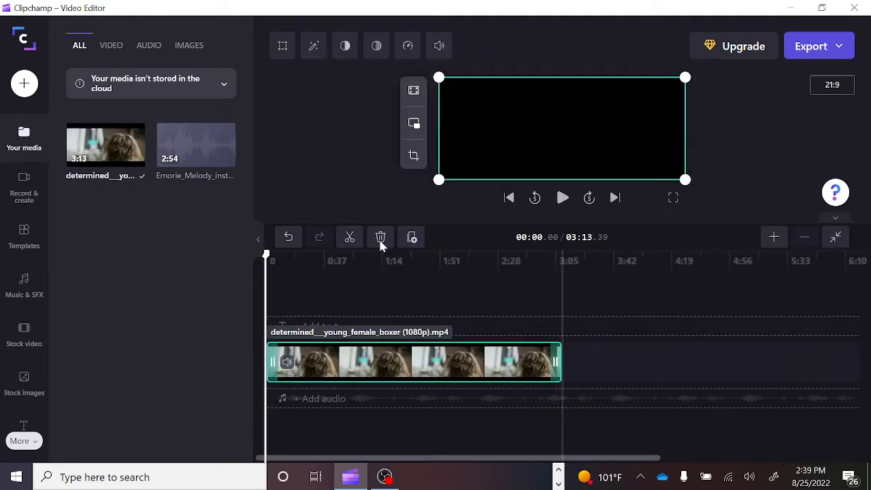
click(678, 376)
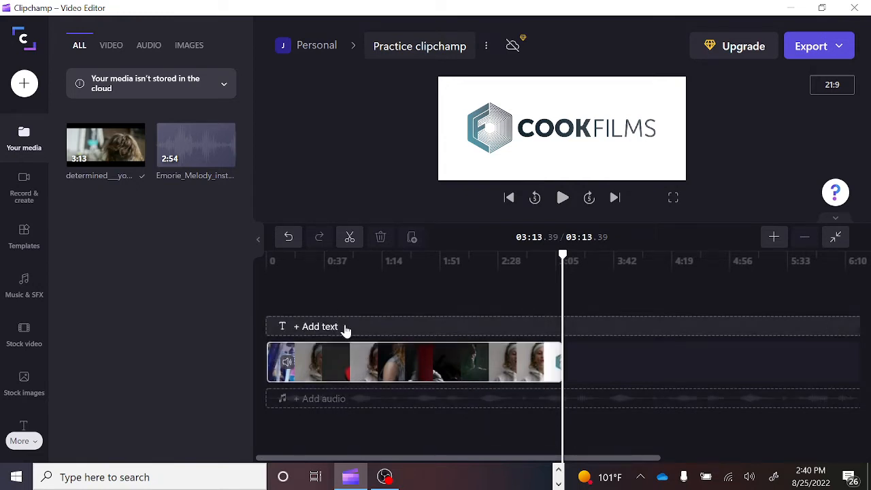
- Play the boxer clip for a few seconds from about 0:16 to check its original sound
click(290, 261)
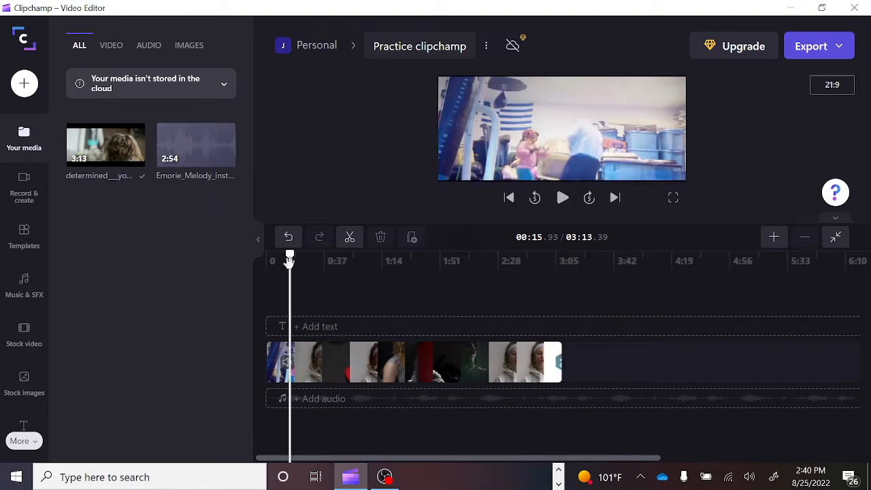
key(space)
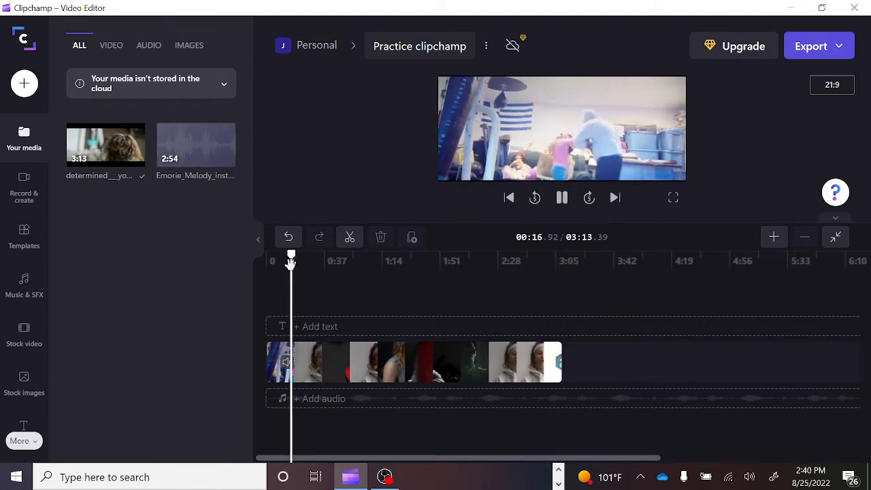
key(space)
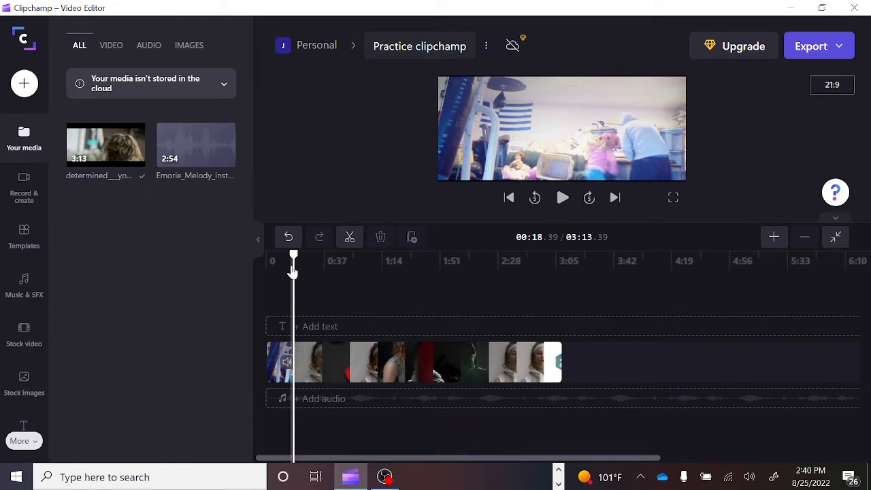
- Separate the audio from the boxer clip, delete the separated audio from the timeline, and dismiss the downloads pop-up
click(317, 355)
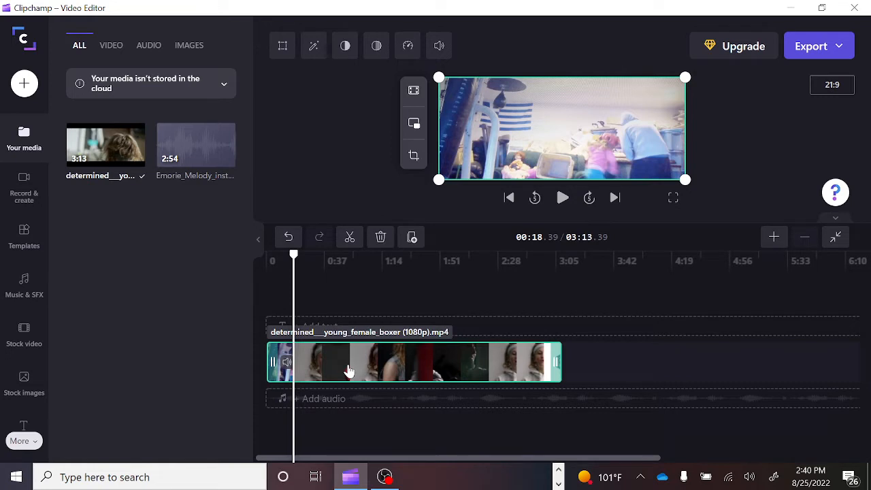
click(440, 48)
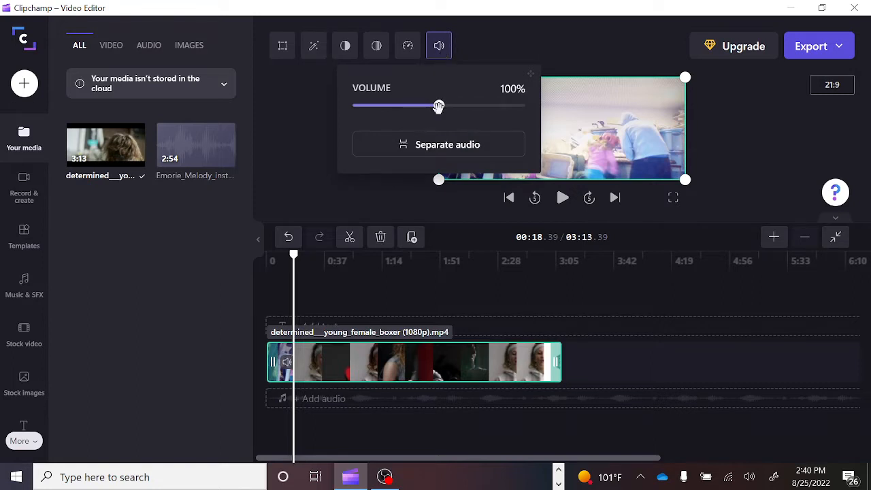
click(457, 155)
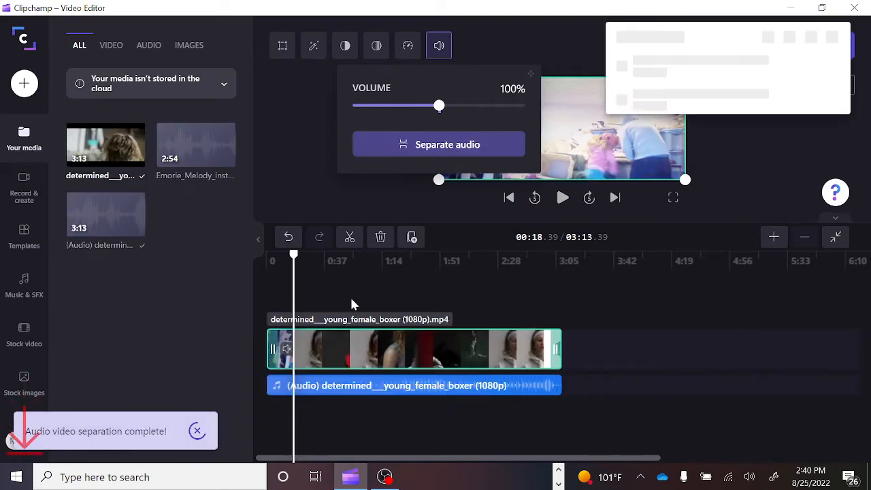
click(351, 394)
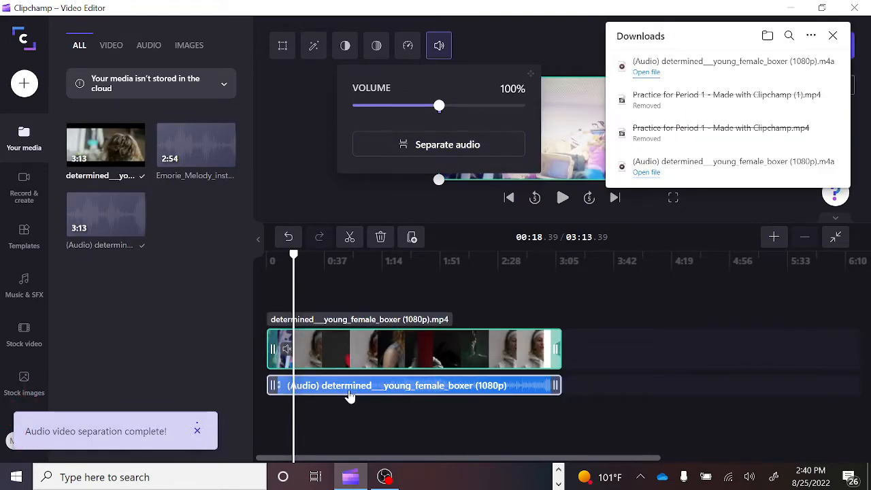
click(351, 393)
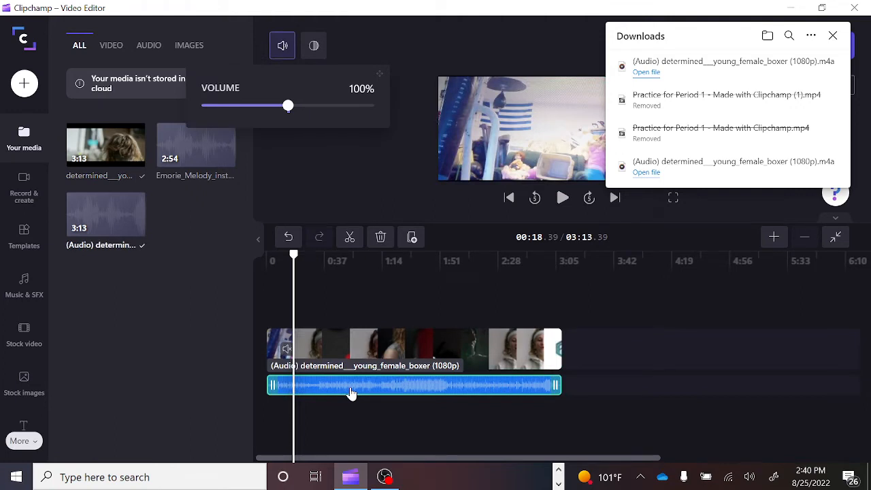
key(Delete)
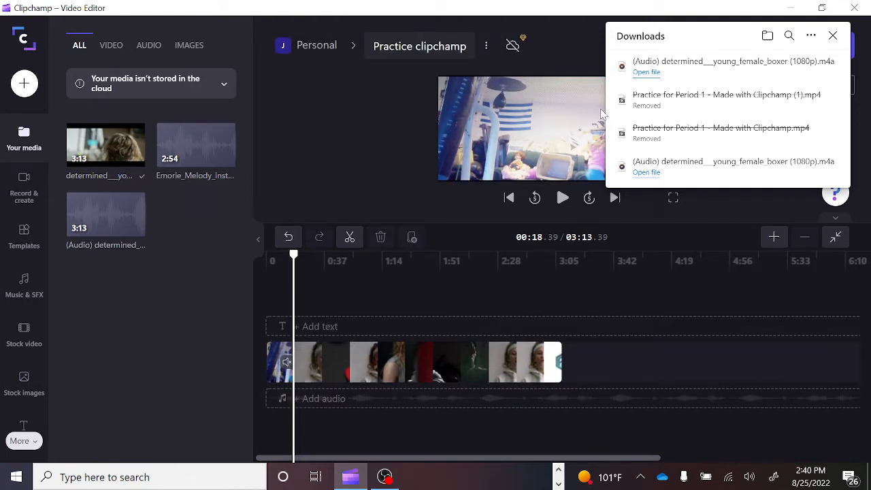
click(833, 36)
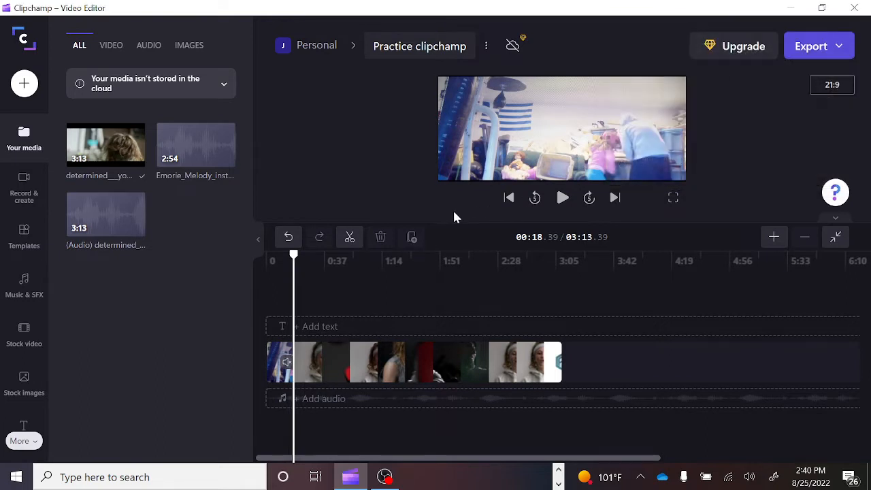
- Check the clip without its sound by playing it briefly, and replay it from the beginning, pausing at about 11.6 seconds
key(space)
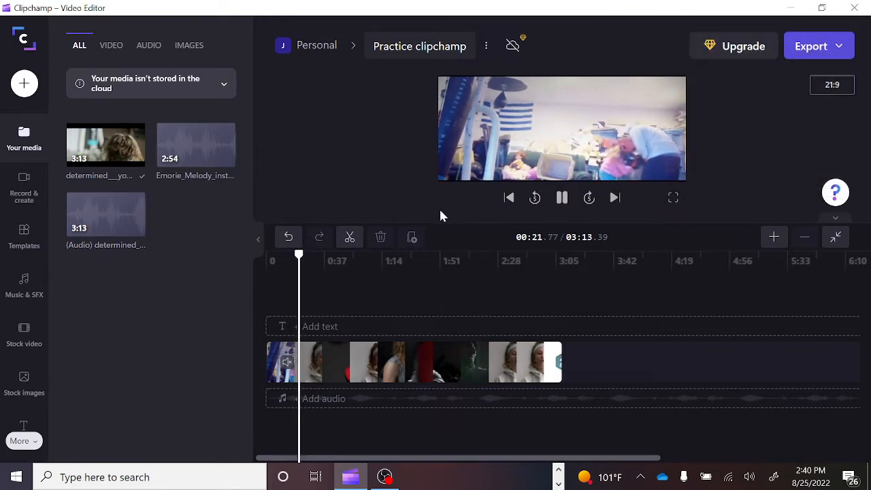
key(space)
drag(300, 256, 233, 263)
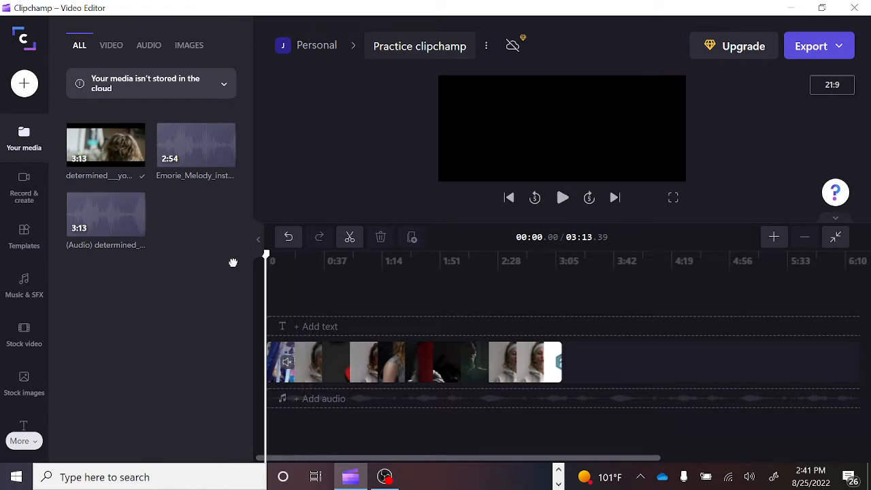
key(space)
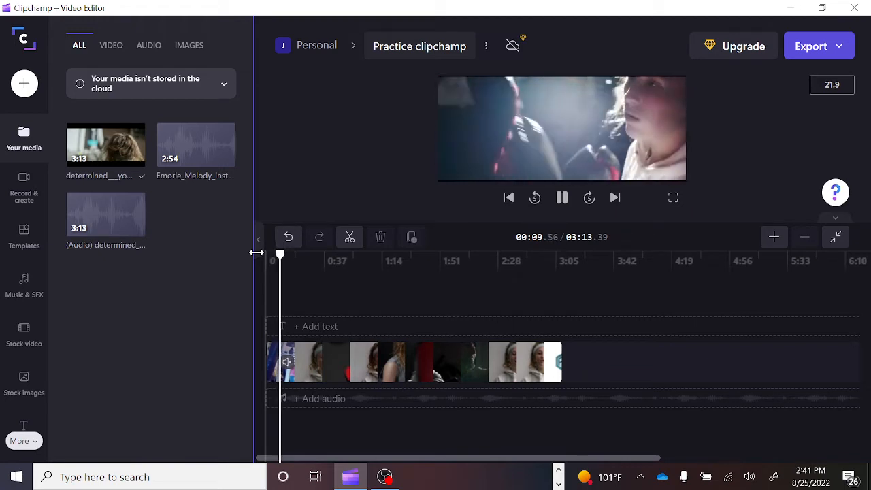
key(space)
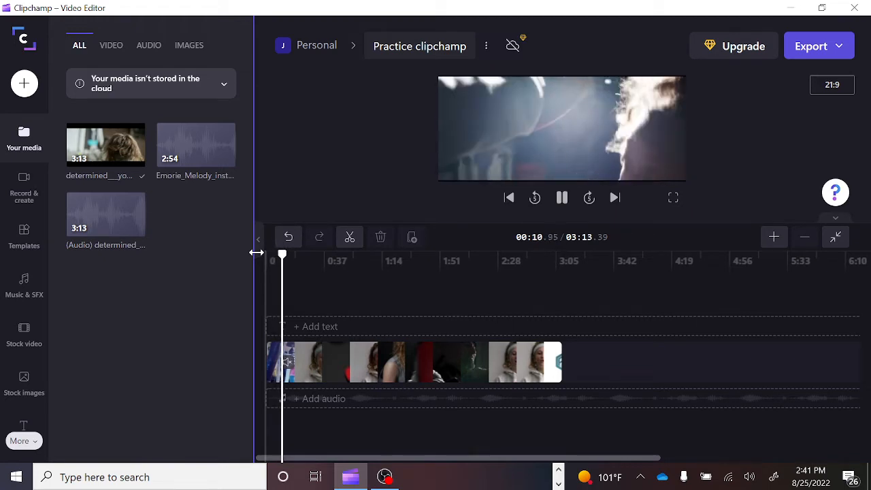
key(space)
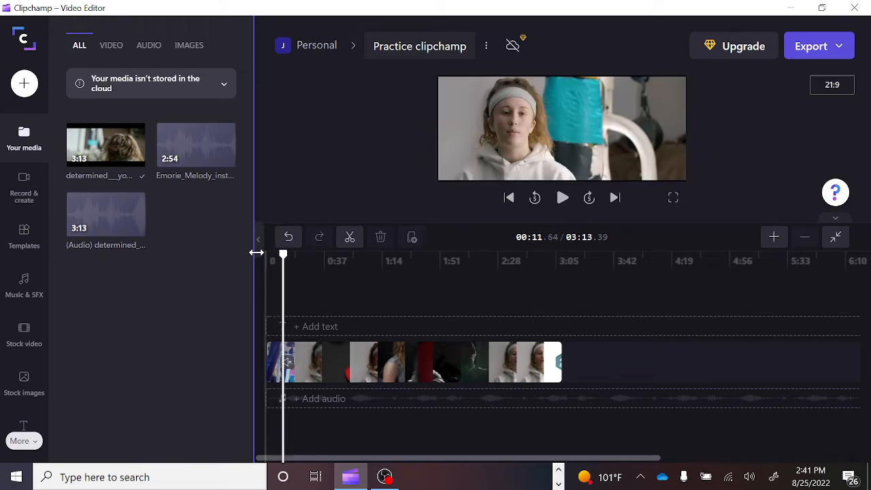
- Split the boxer clip at about 7.2 seconds and again at about 26.5 seconds
key(Left)
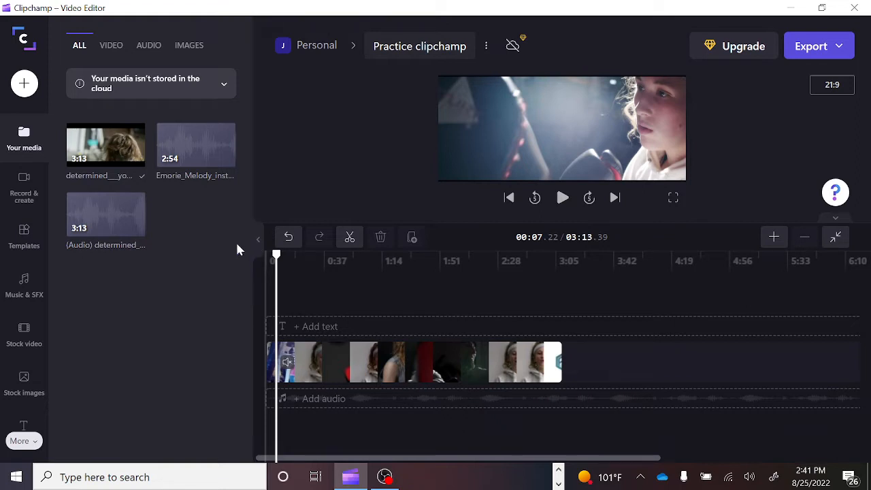
key(s)
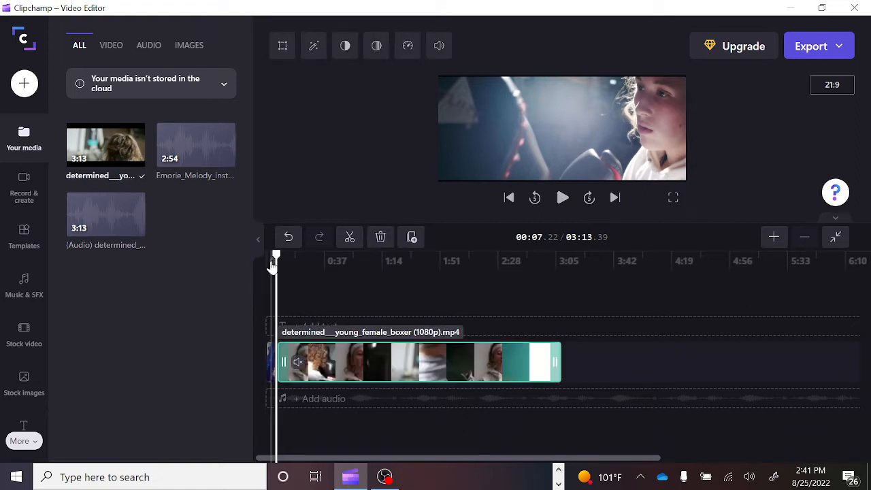
key(space)
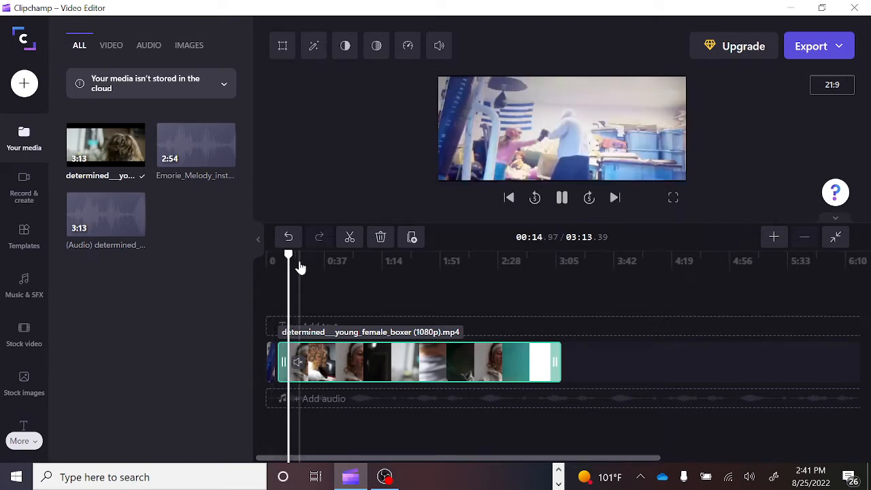
drag(292, 254, 306, 254)
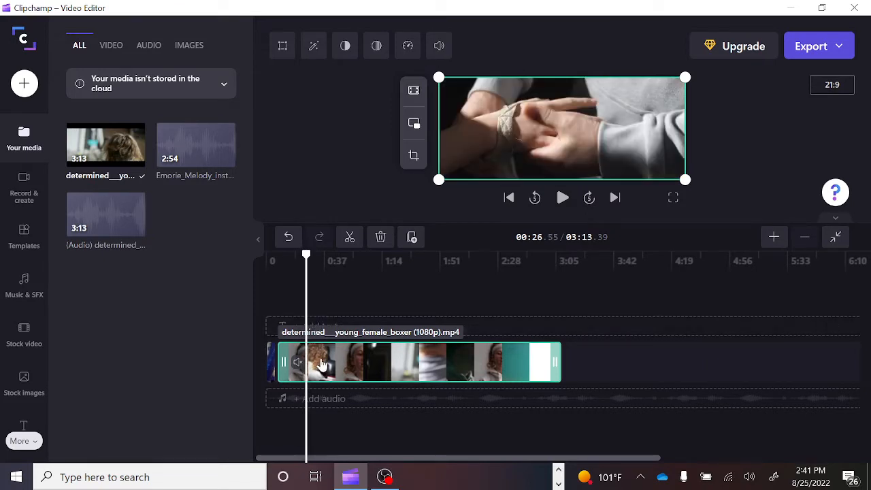
key(s)
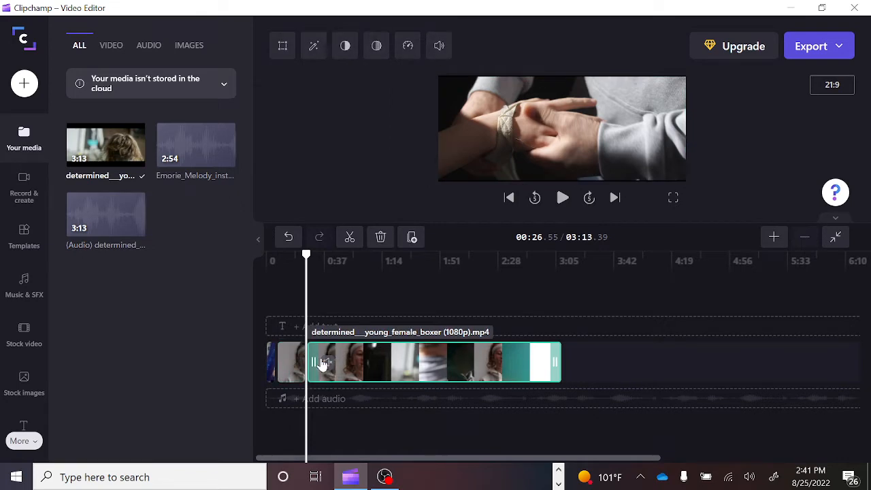
- Delete the clip section between the 7.2 and 26.5 second cuts and close the gap it leaves on the timeline
click(292, 366)
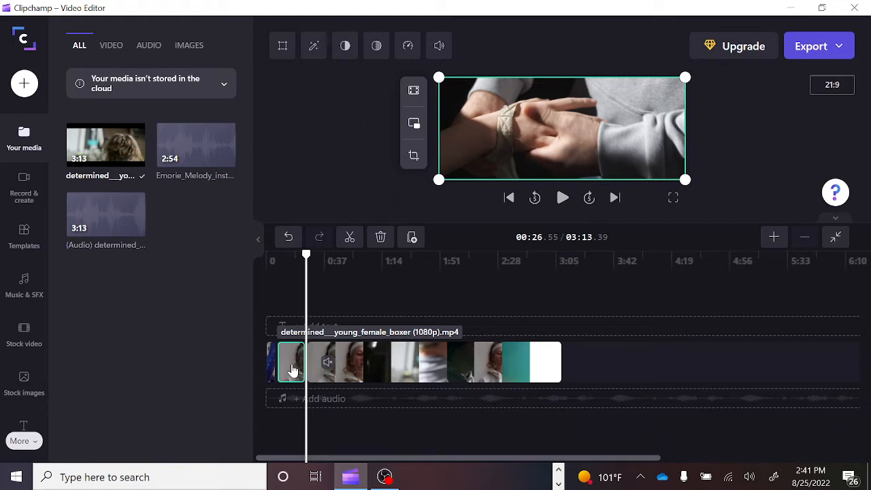
key(Delete)
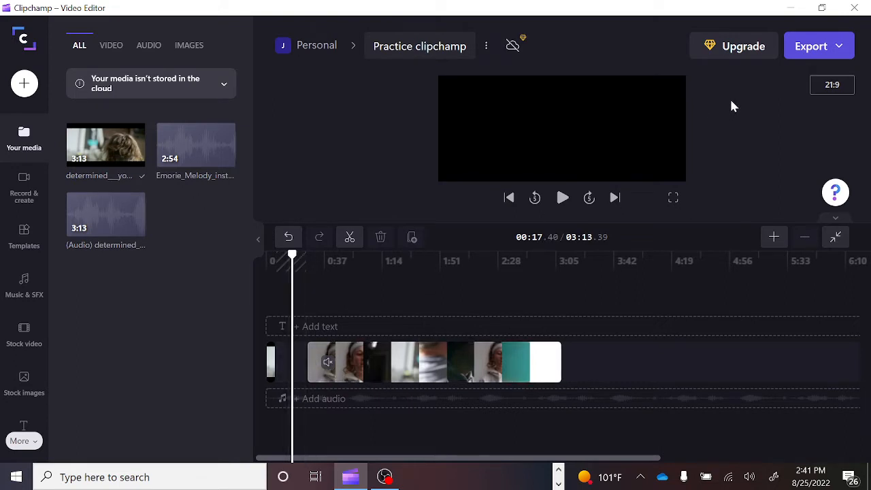
click(774, 237)
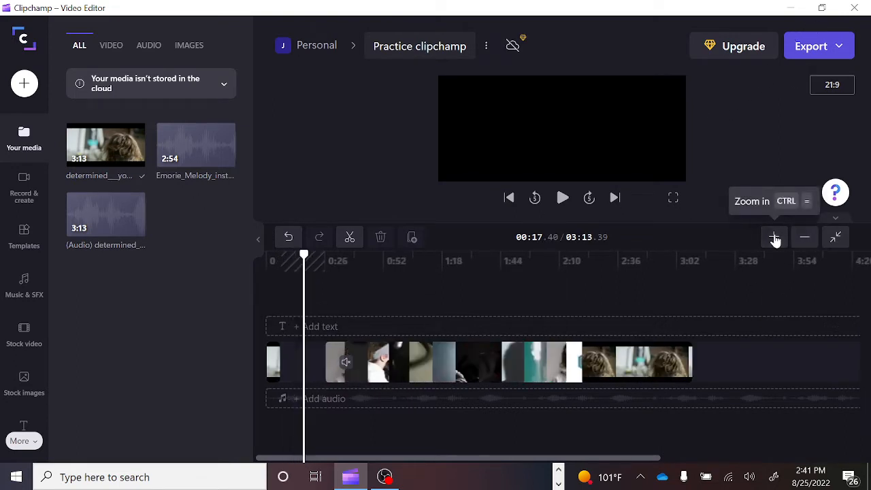
click(775, 238)
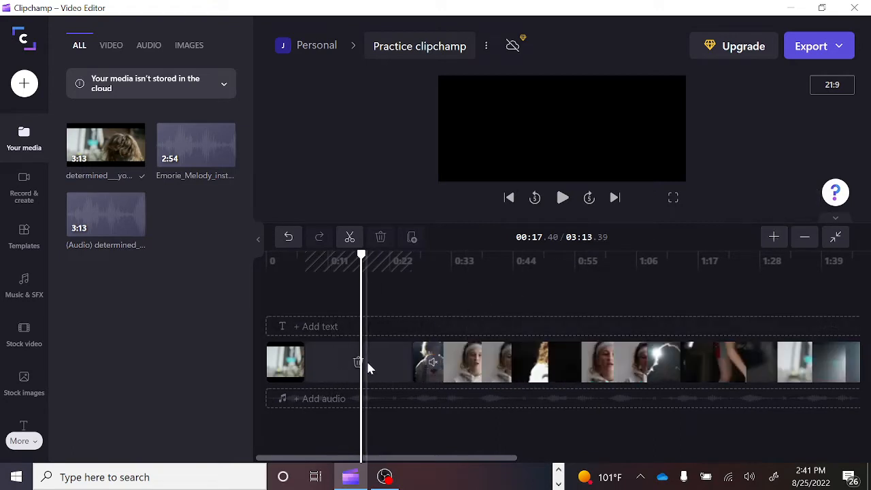
click(334, 368)
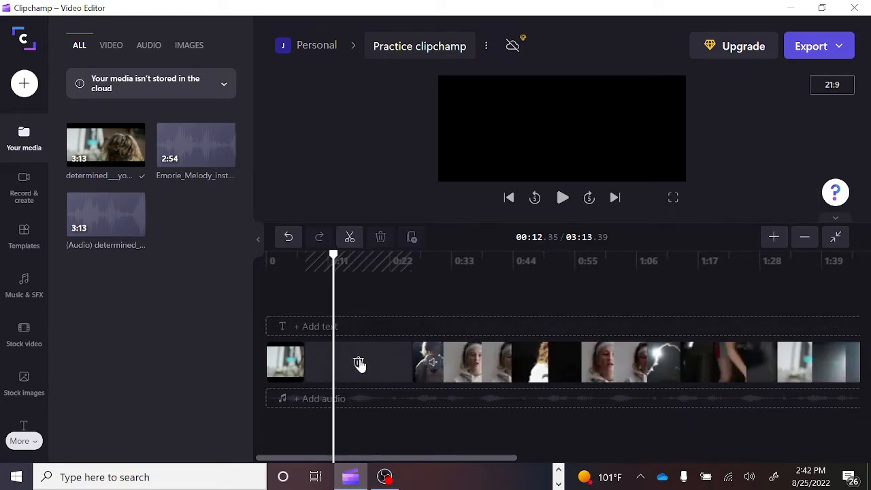
click(359, 364)
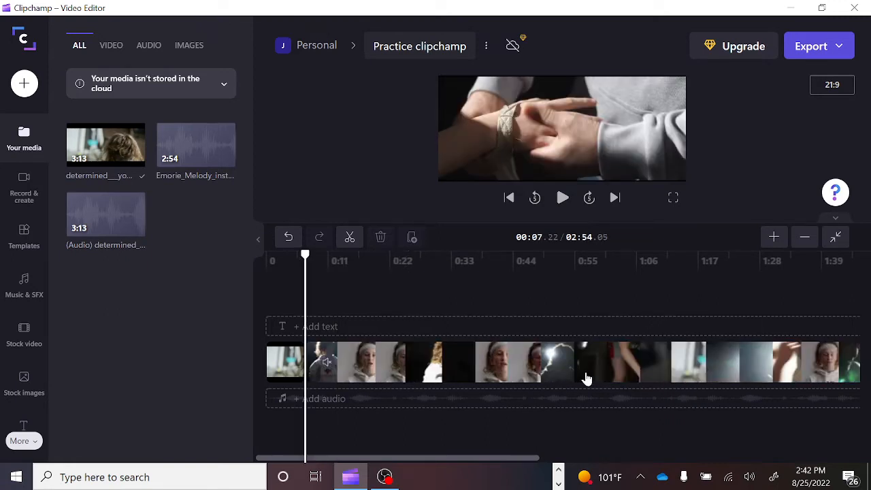
- Play across the first join, then split the remaining boxer clip at about 13.9 seconds and at about 28.2 seconds
click(294, 267)
key(space)
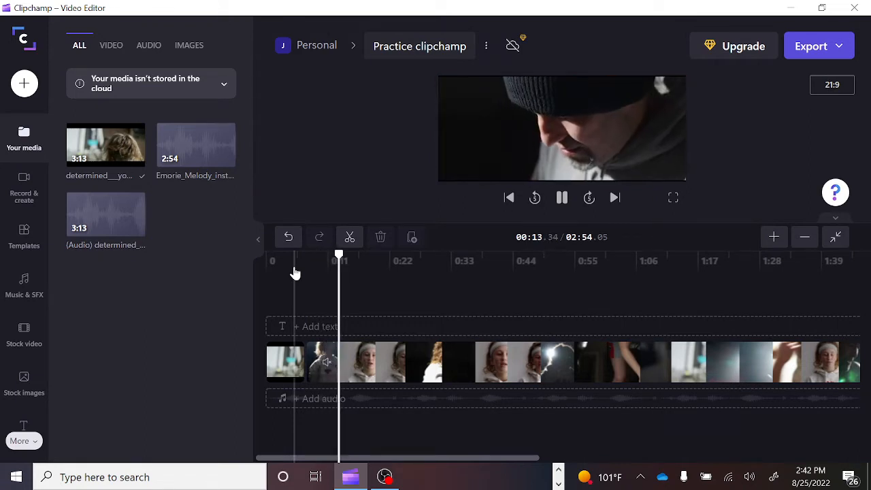
key(space)
click(373, 364)
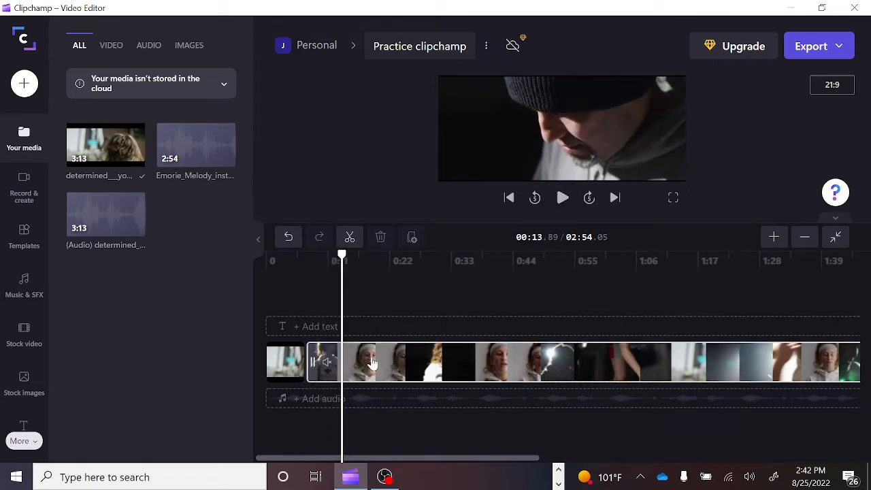
drag(373, 364, 370, 360)
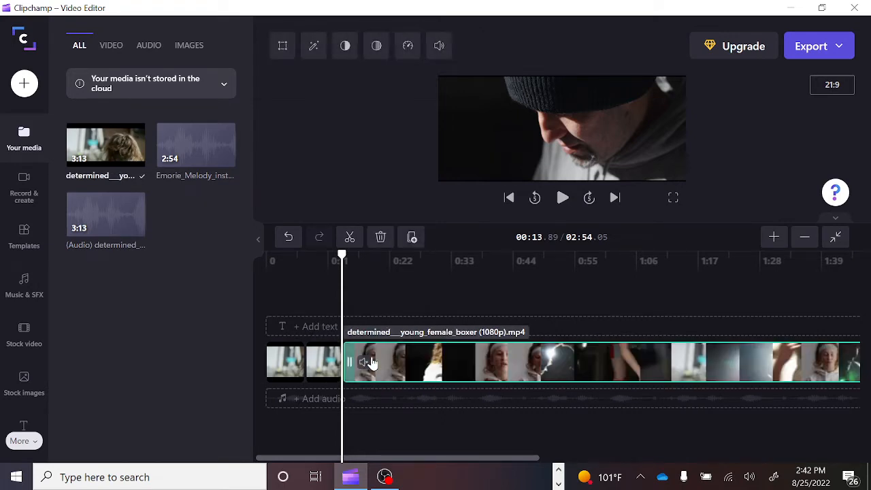
drag(412, 288, 421, 264)
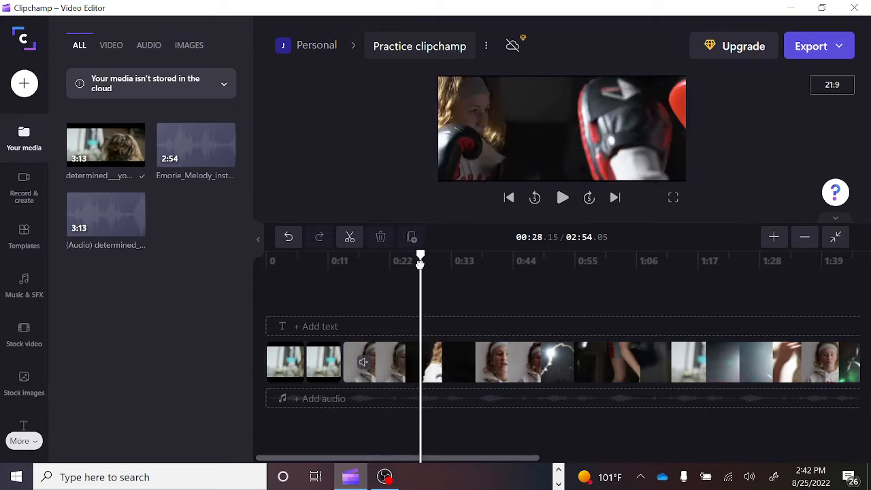
key(s)
- Delete the section between the 13.9 and 28.2 second cuts and close the resulting gap
click(382, 369)
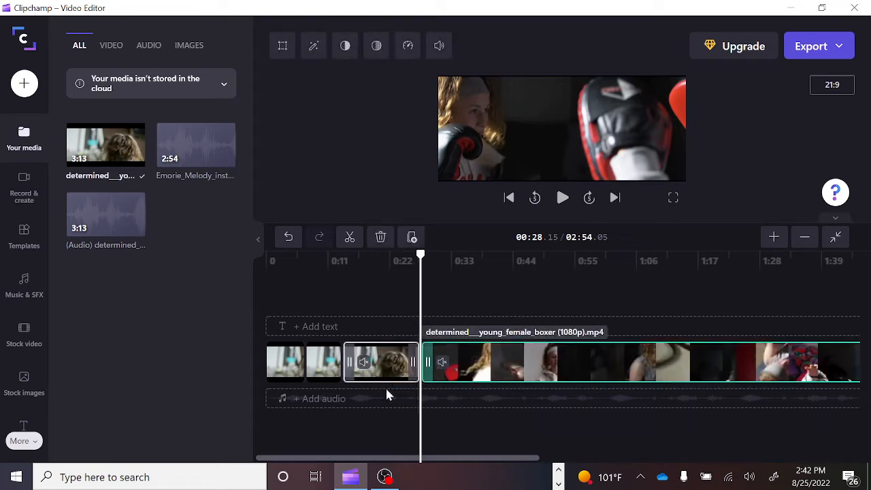
click(393, 363)
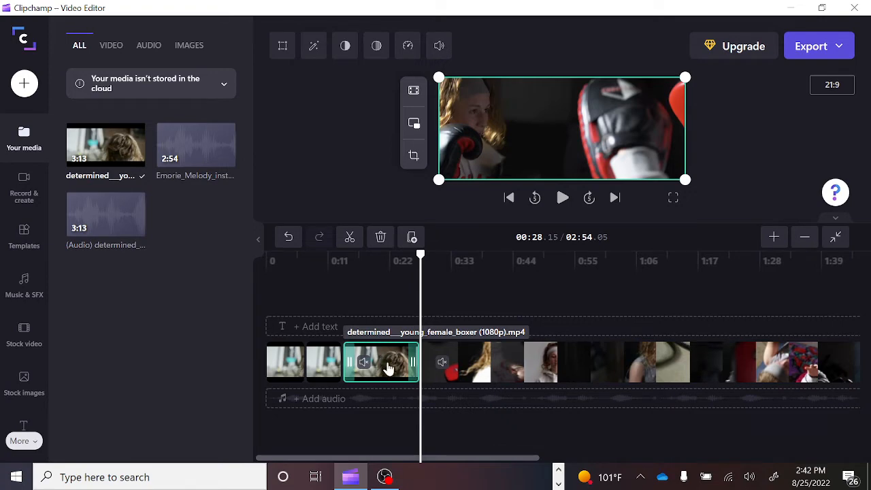
key(Delete)
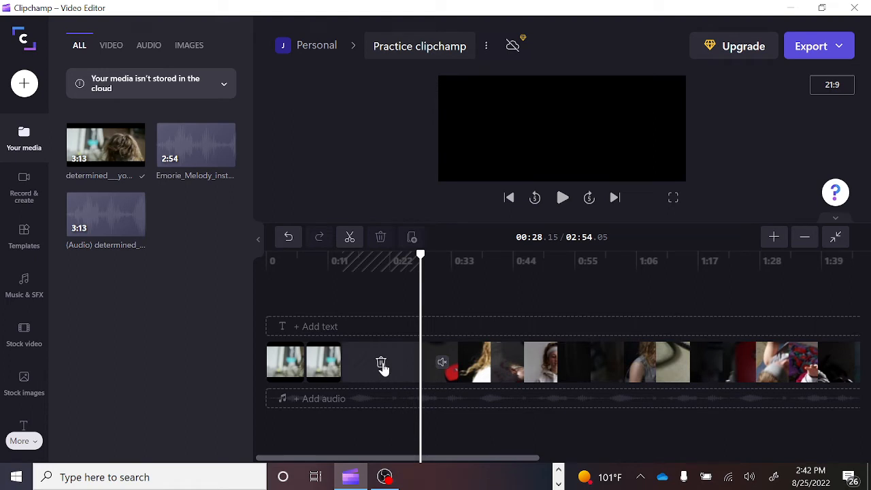
click(381, 364)
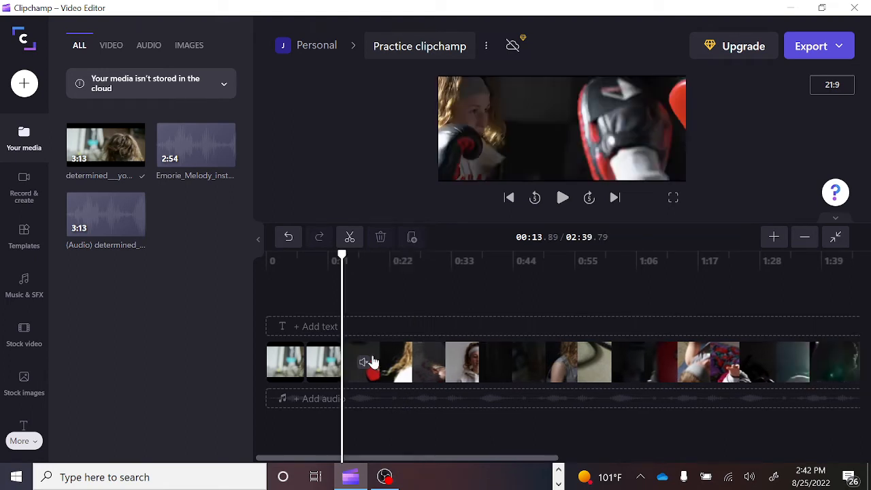
- Play across the second join, then split the last clip at about 20.7 seconds and at 27 seconds
click(320, 267)
key(space)
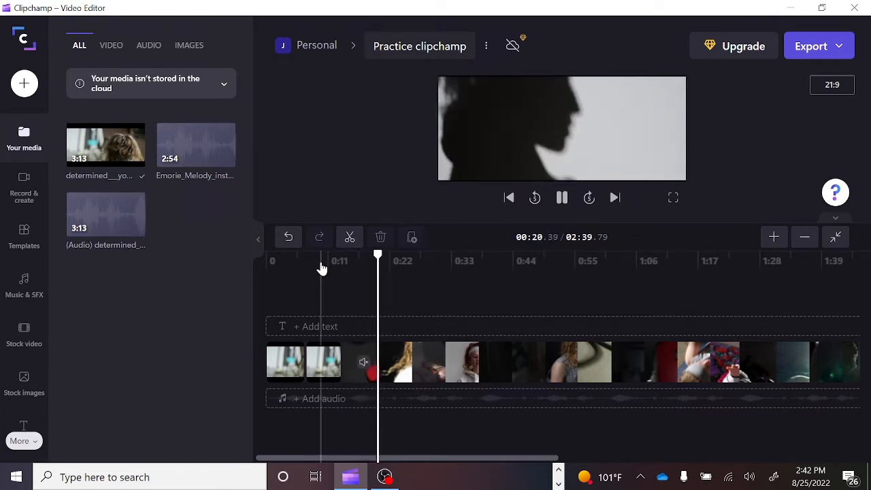
key(space)
key(s)
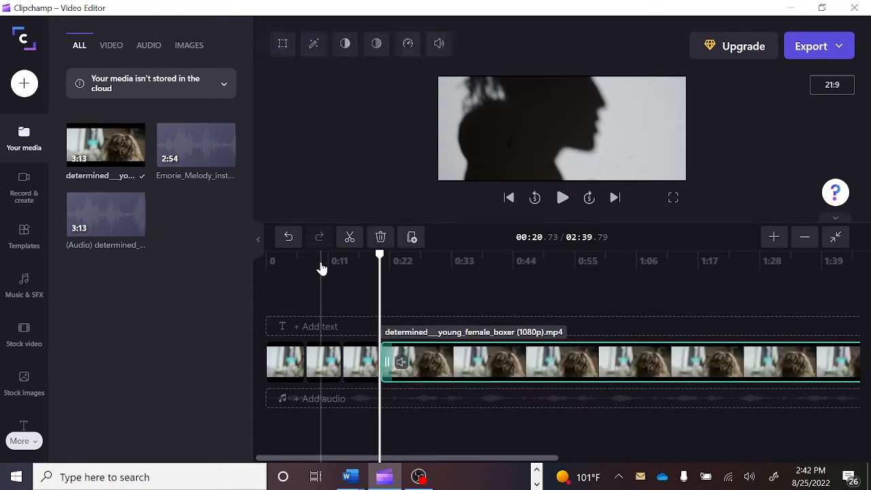
mouse_move(421, 262)
mouse_down()
mouse_move(439, 266)
mouse_move(414, 265)
mouse_up()
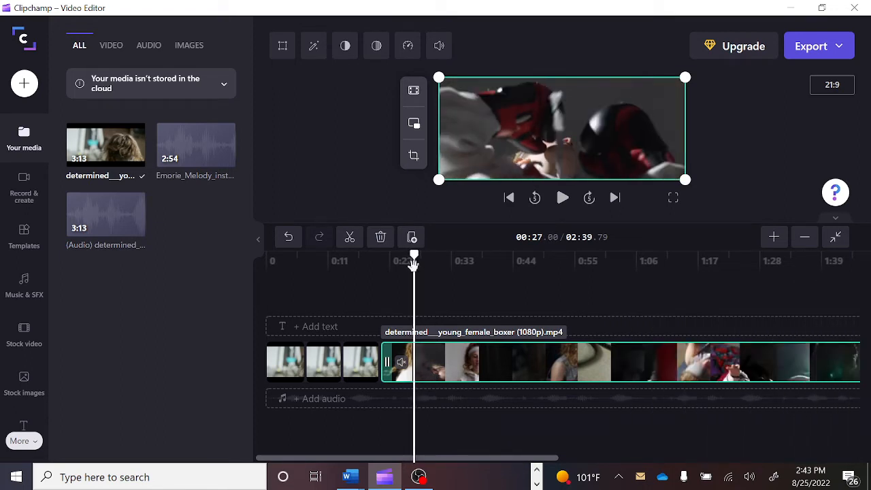
key(s)
- Delete the section between the 20.7 and 27 second cuts and close the gap
click(404, 369)
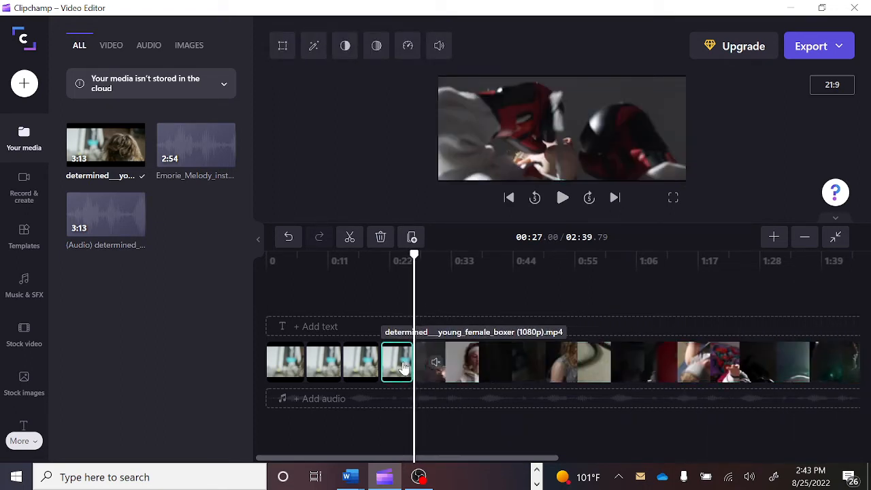
key(Delete)
click(398, 365)
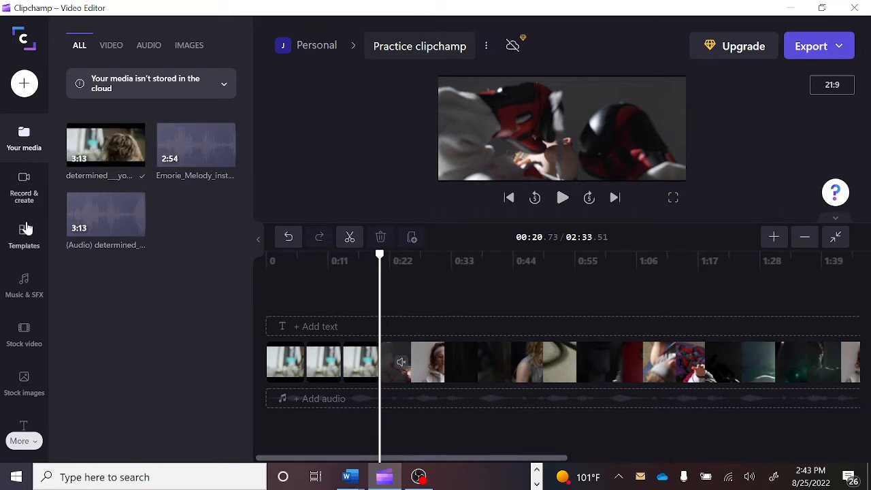
- Add the Push right transition between the third and fourth clips, at about 20.7 seconds
scroll(32, 262, down, 3)
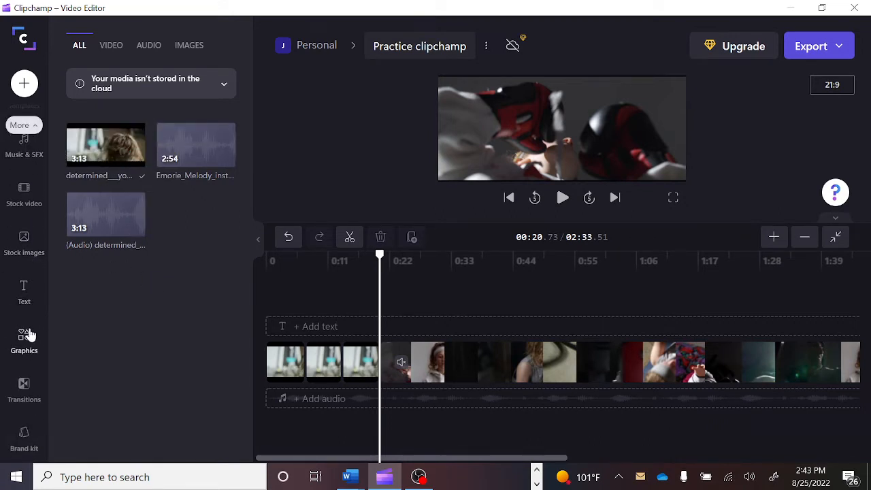
click(24, 386)
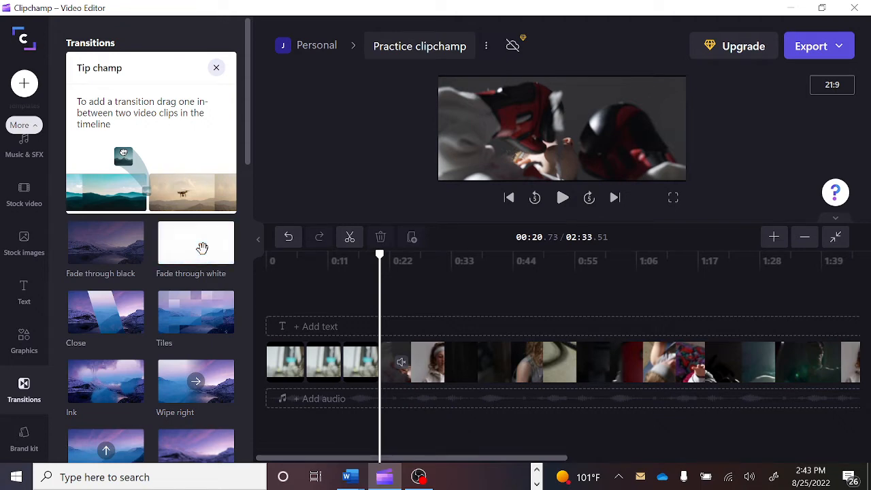
scroll(194, 325, down, 3)
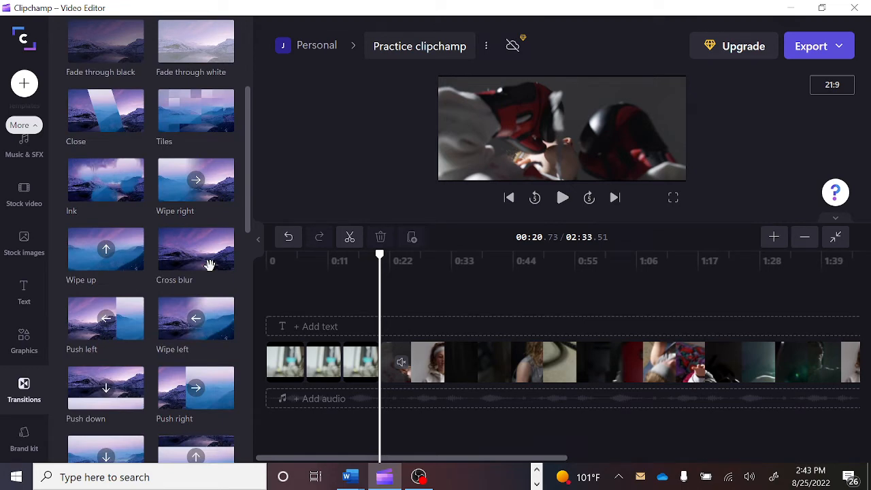
scroll(205, 269, down, 2)
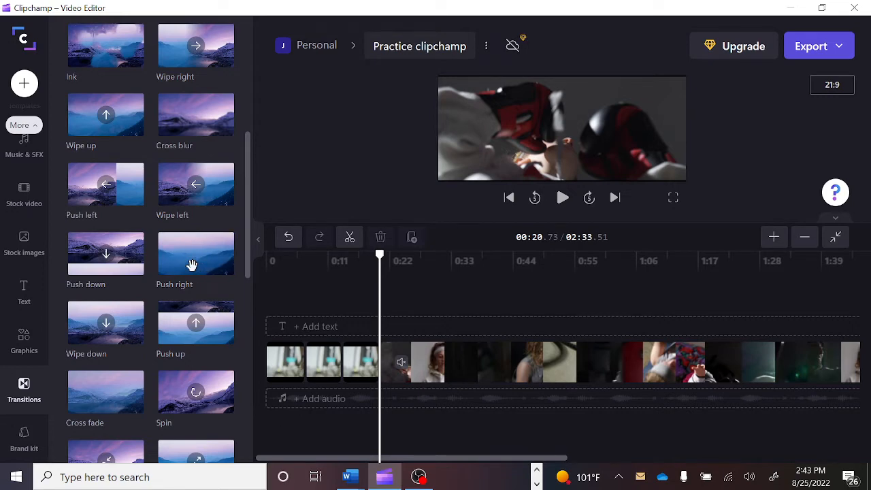
drag(192, 265, 383, 373)
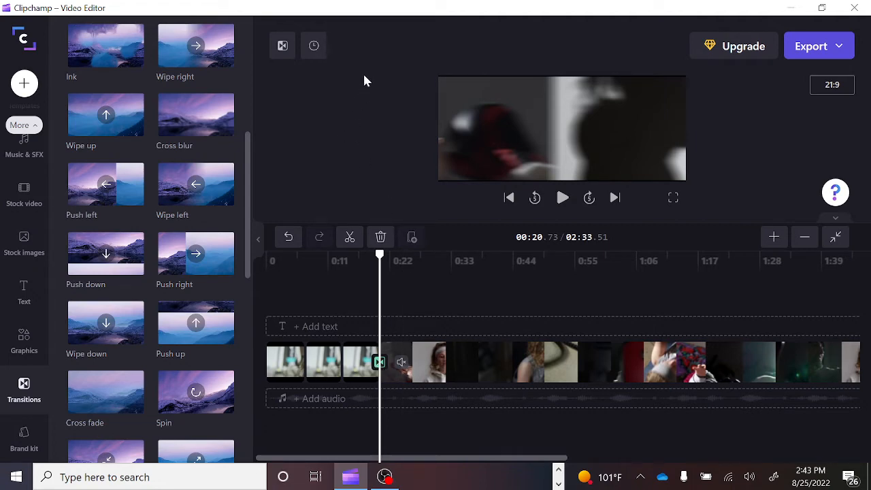
- Preview the transition by playing the timeline from the third clip, and pause at about 27.7 seconds in the fourth clip
click(350, 260)
key(space)
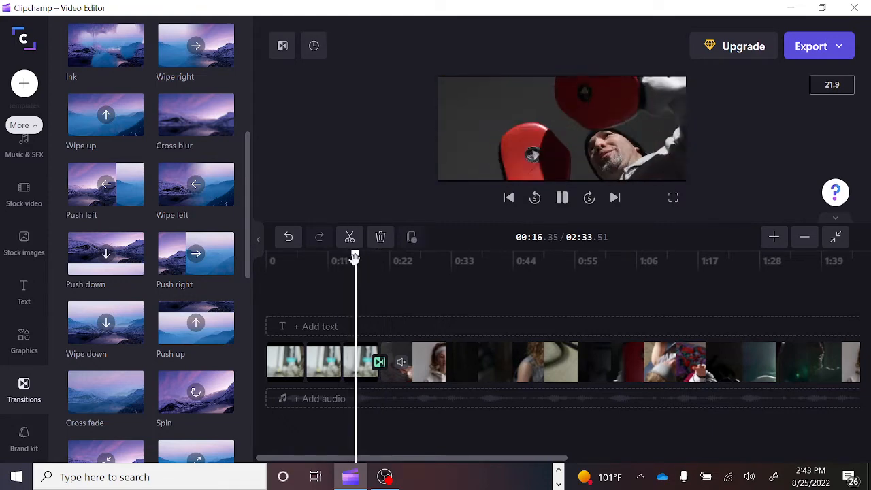
key(space)
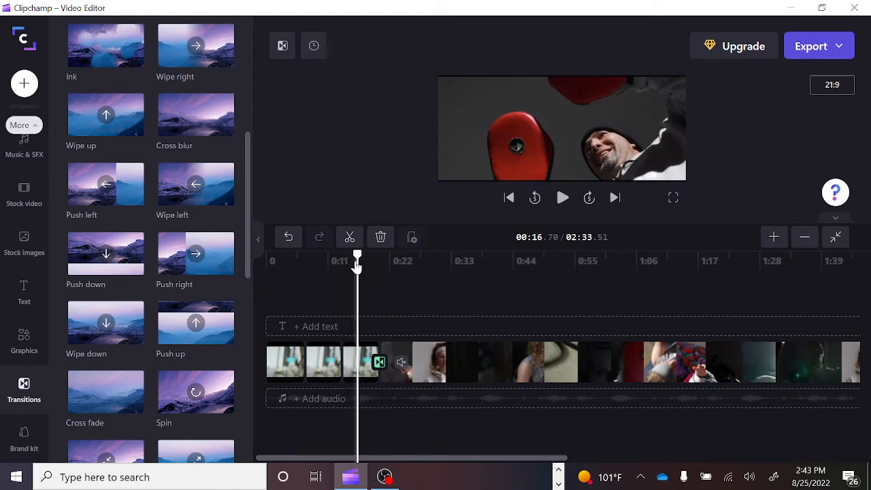
click(391, 368)
key(space)
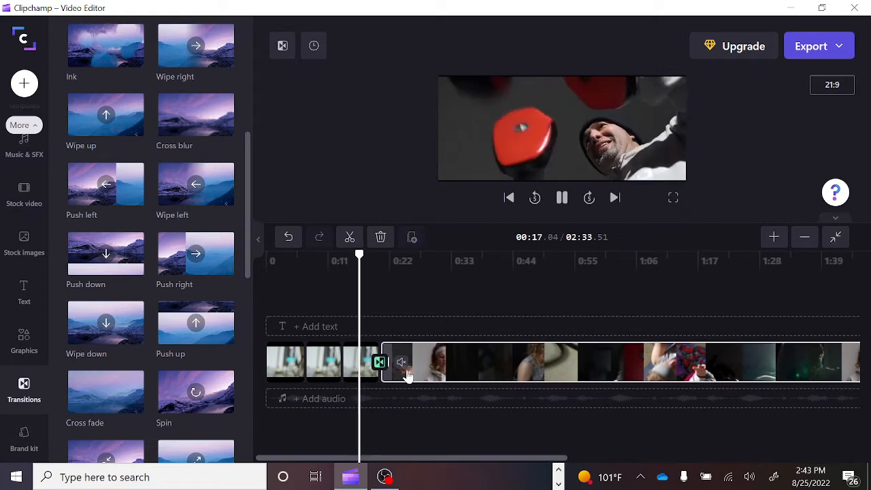
key(space)
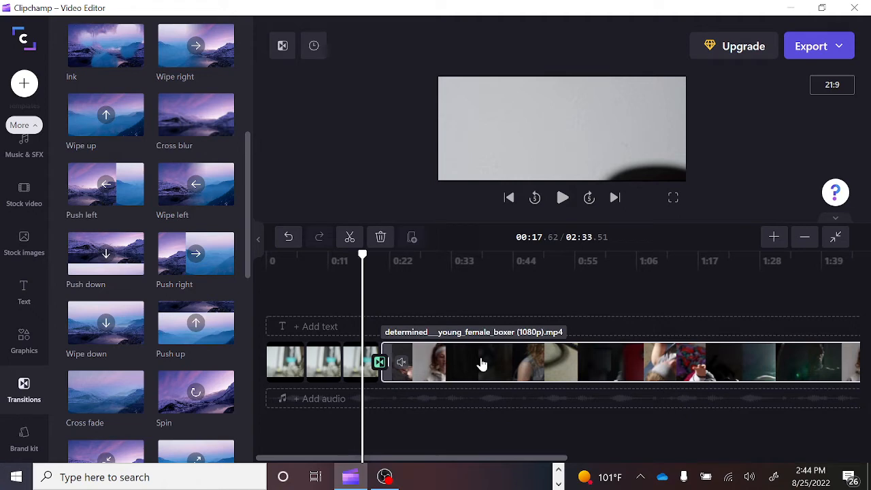
key(space)
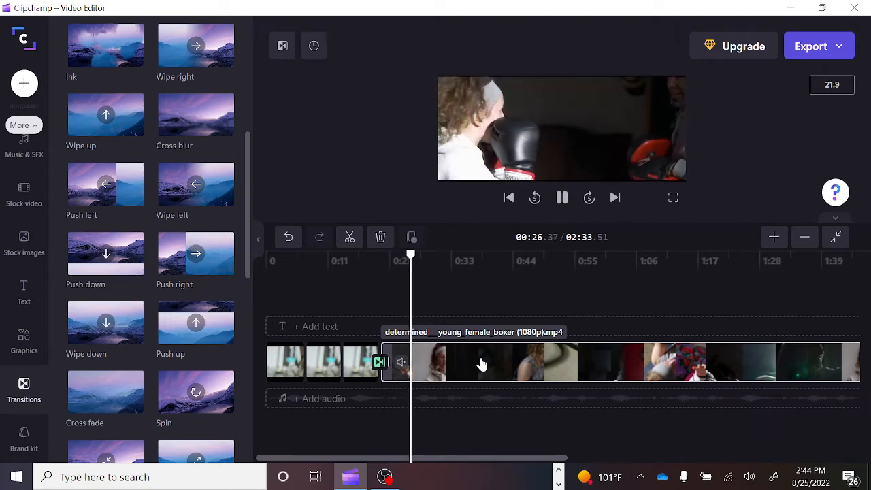
key(space)
click(416, 263)
key(space)
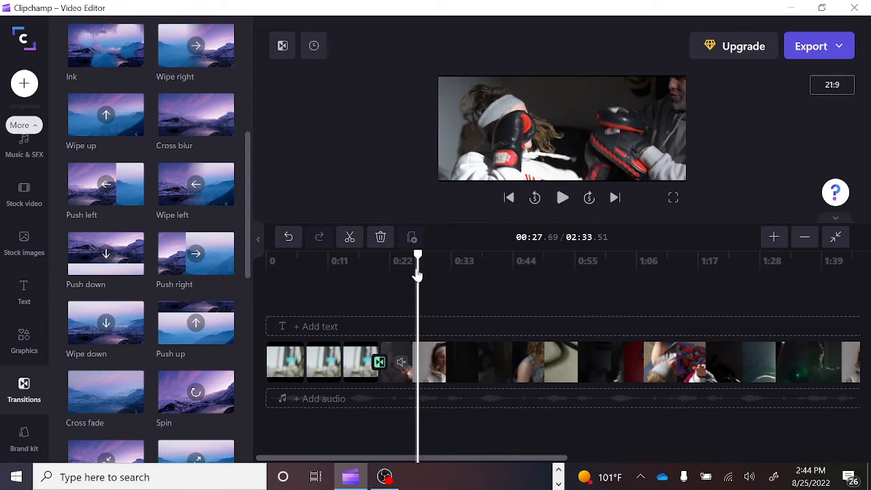
- Split the last clip at about 27.7 and 35.2 seconds, delete the section between the cuts, and close the gap
key(s)
key(space)
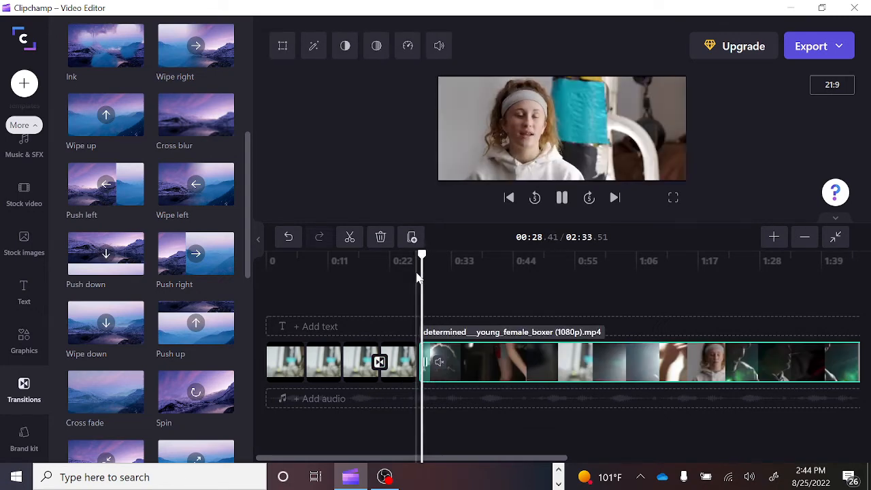
drag(441, 266, 459, 259)
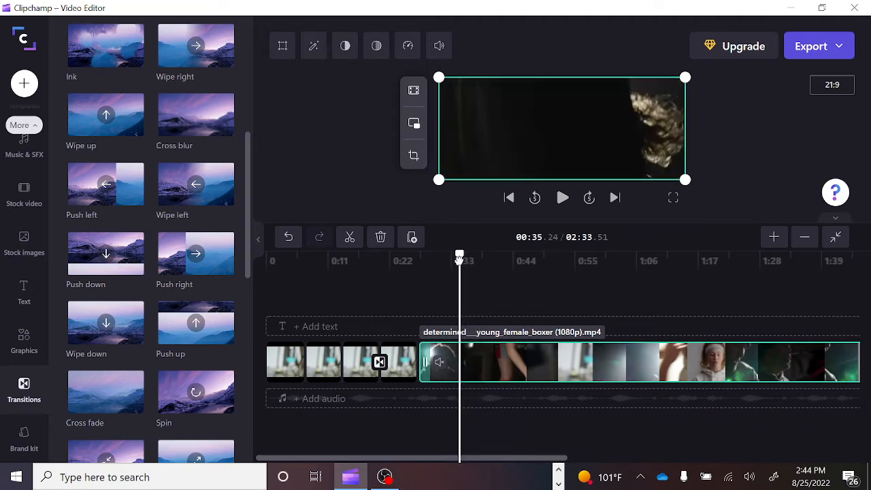
click(438, 367)
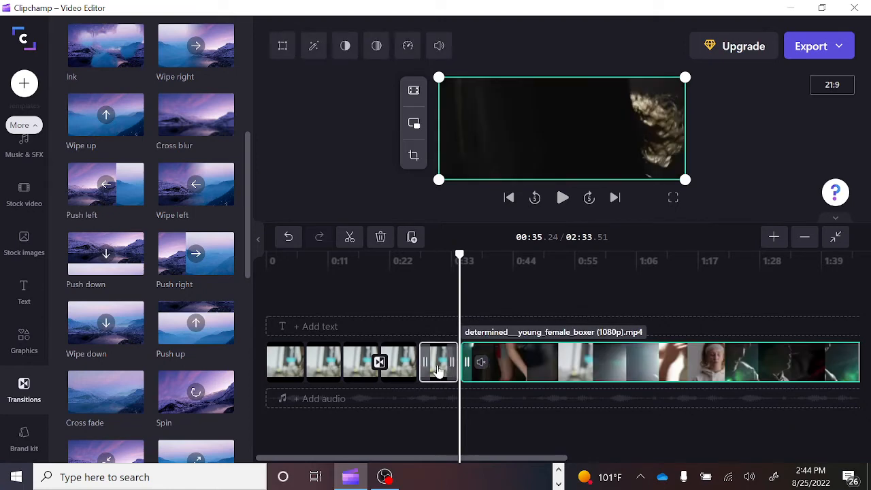
key(Delete)
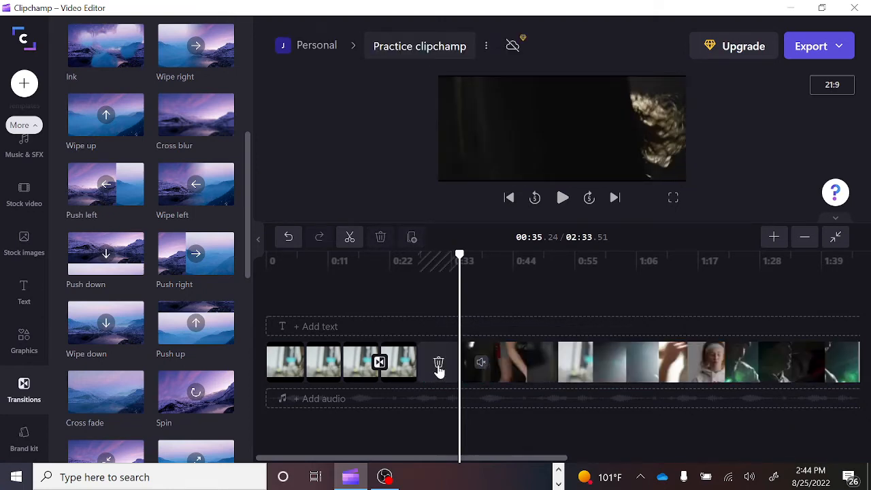
click(439, 368)
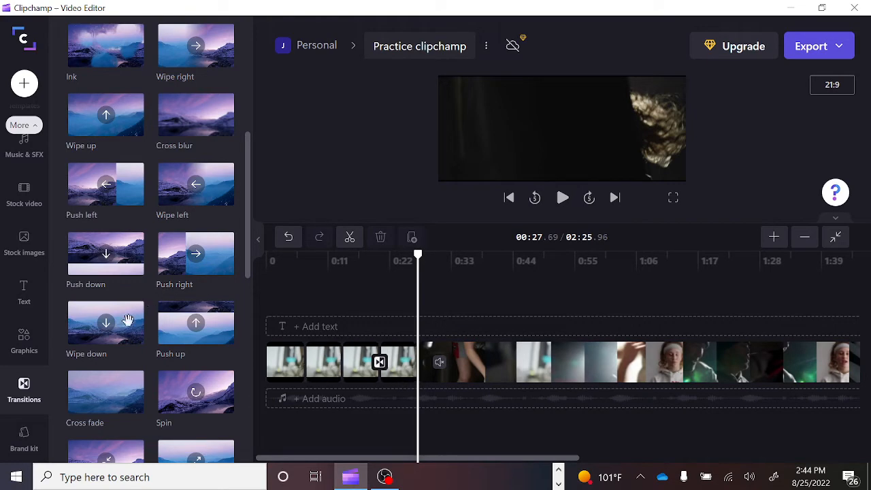
- Add the Morph glitch transition between the fourth and fifth clips, at about 27.7 seconds
scroll(161, 372, down, 1)
scroll(161, 372, down, 4)
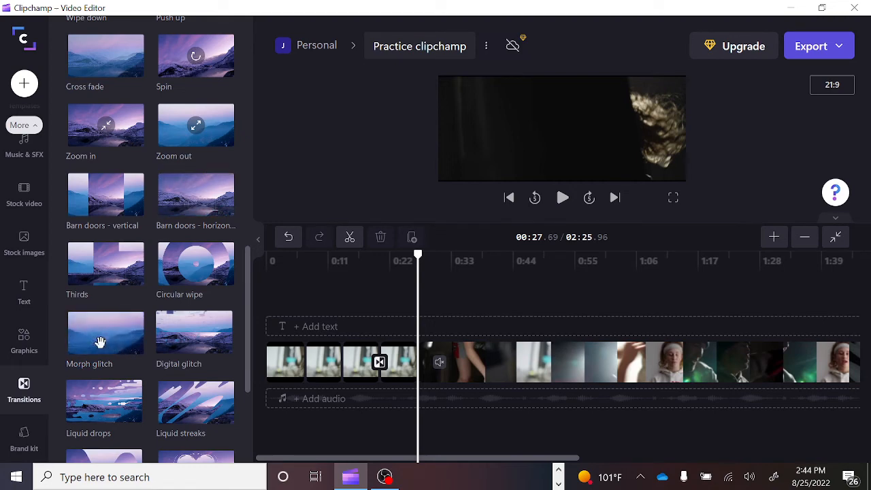
drag(100, 342, 422, 370)
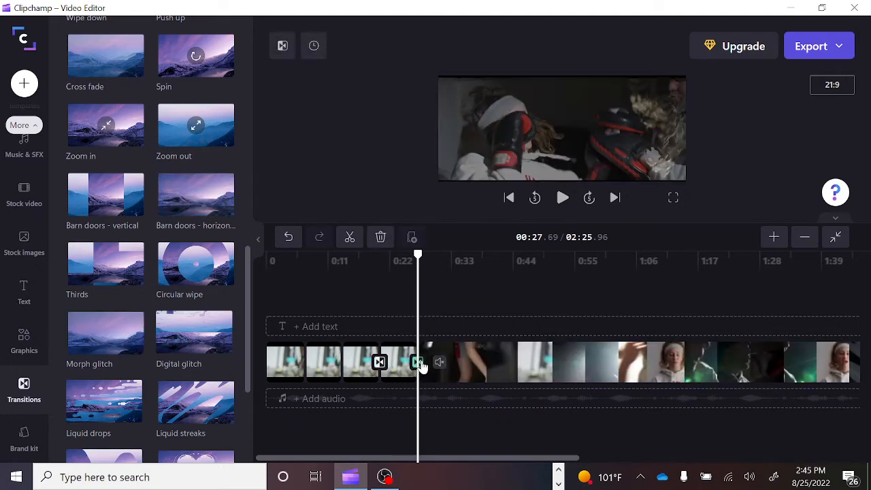
- Play across the new transition from about 22.5 seconds, then split the last clip at about 38 seconds and delete everything after the cut
click(390, 263)
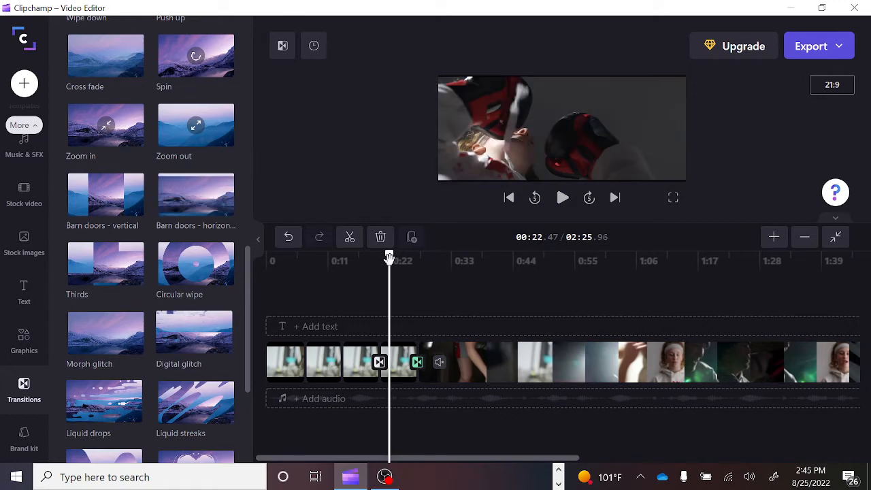
key(space)
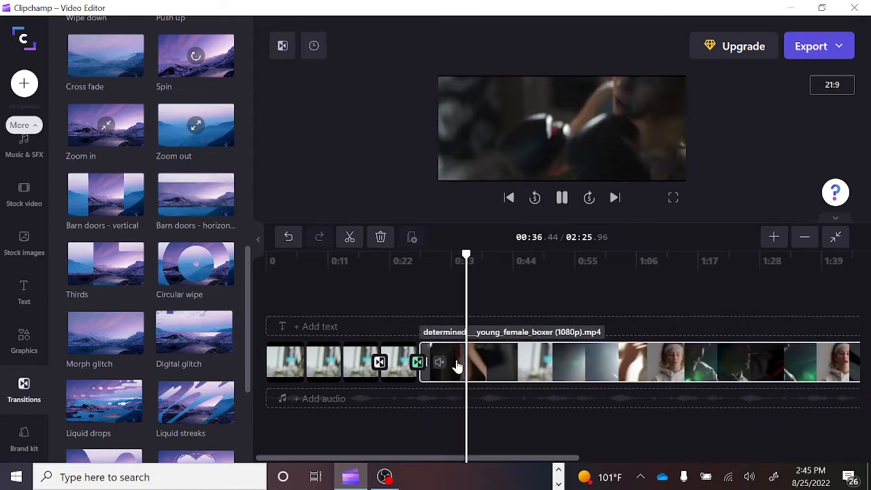
key(space)
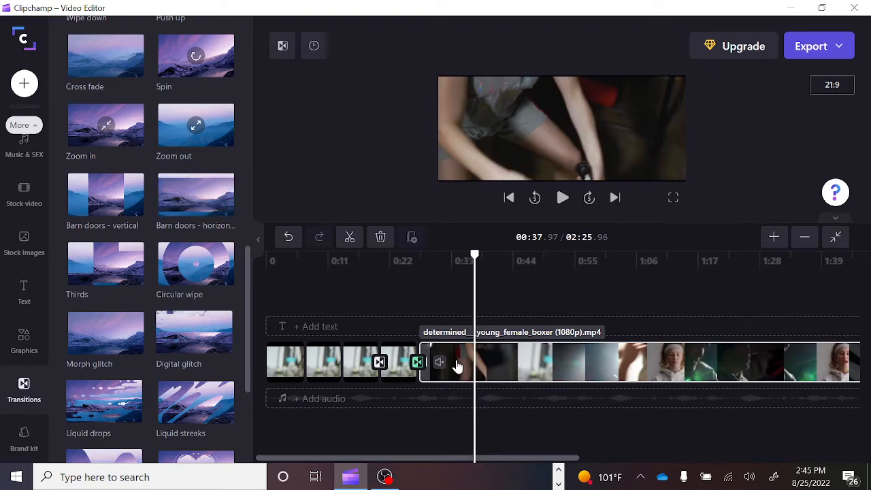
key(s)
key(Delete)
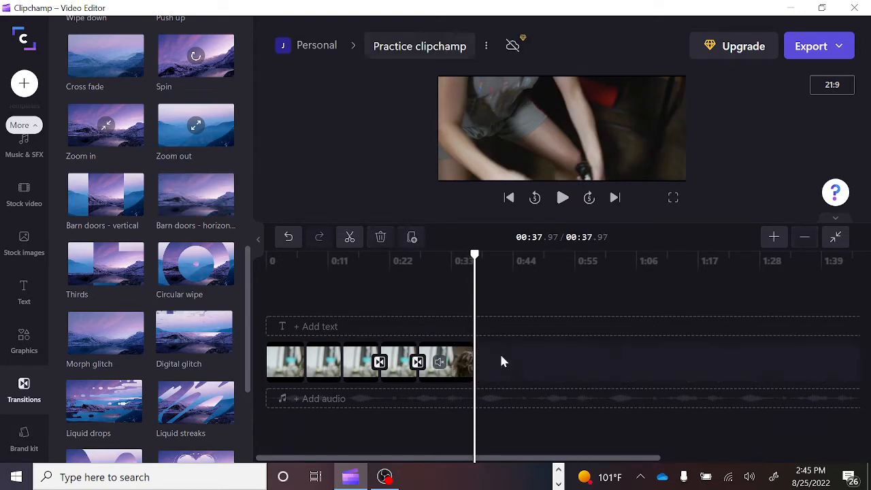
- Add the imported Emorie_Melody instrumental from the project media to the audio track, starting at the beginning of the timeline
click(25, 83)
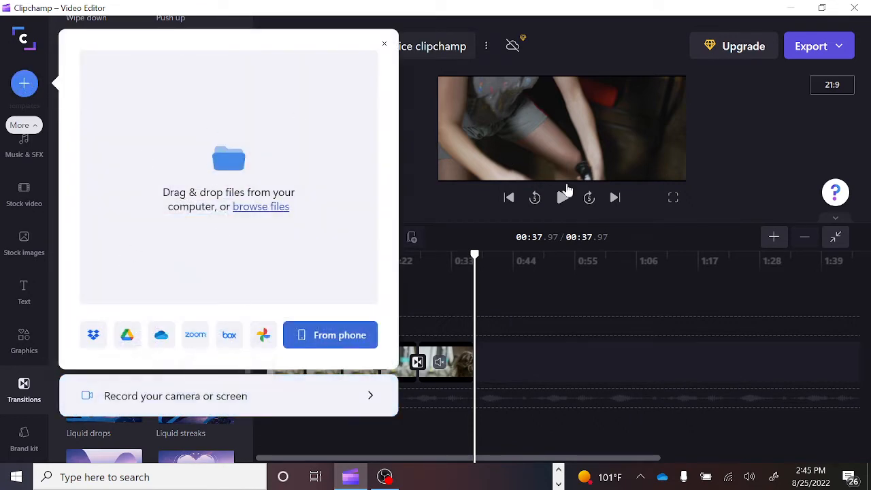
click(748, 206)
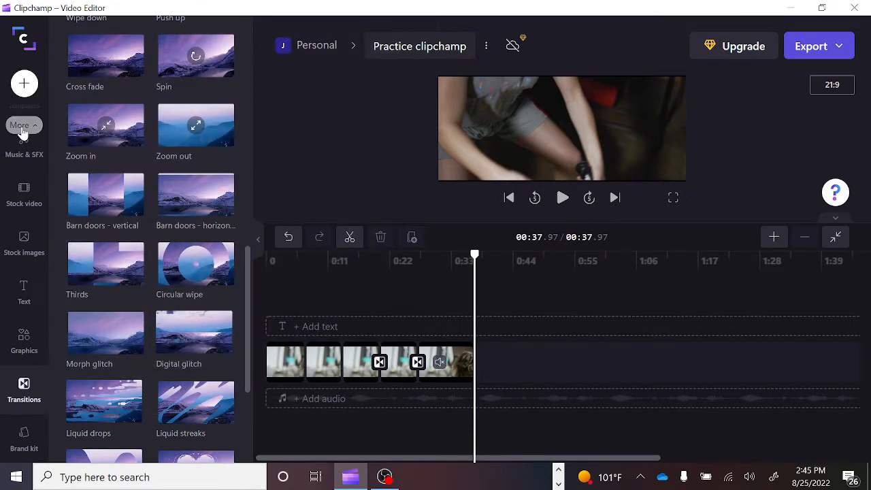
click(23, 125)
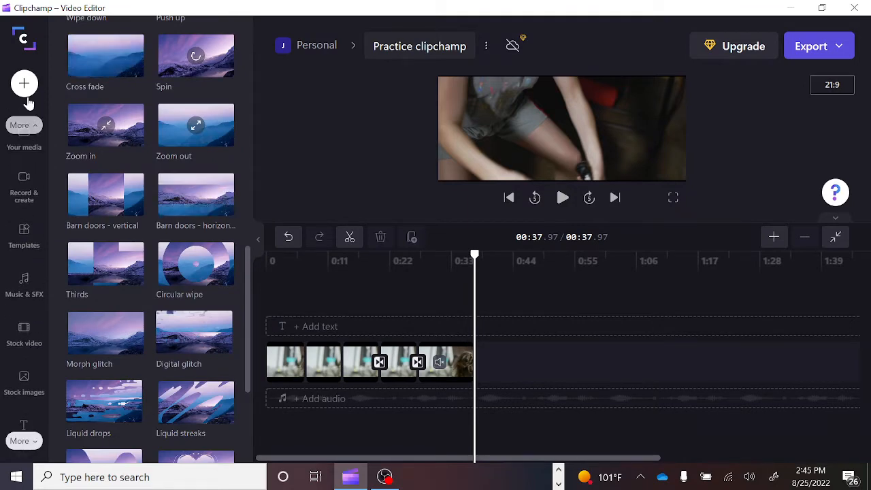
click(23, 143)
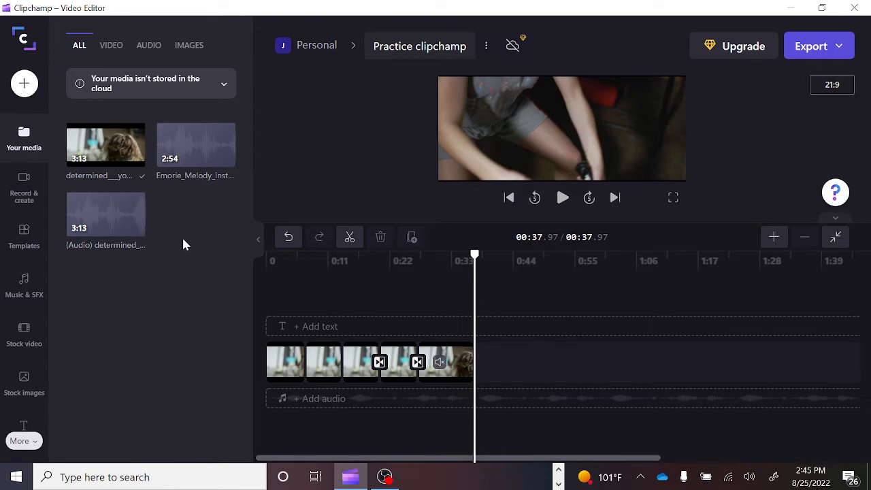
mouse_move(115, 224)
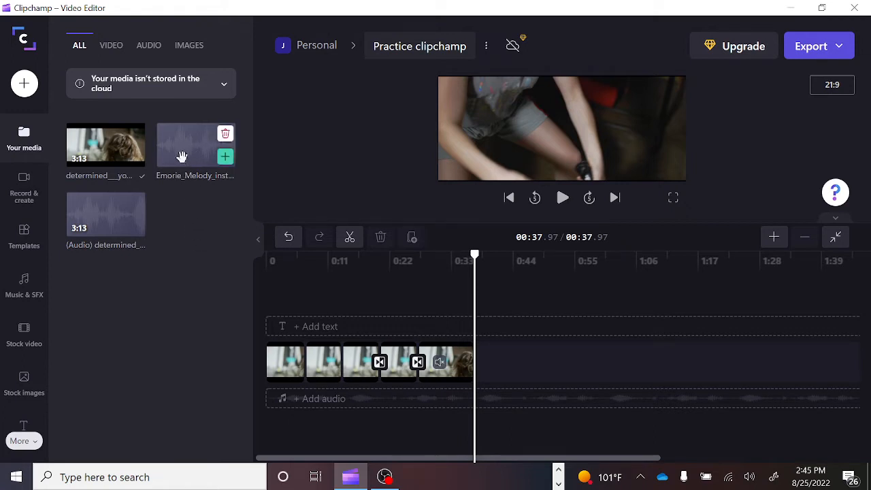
drag(182, 156, 279, 401)
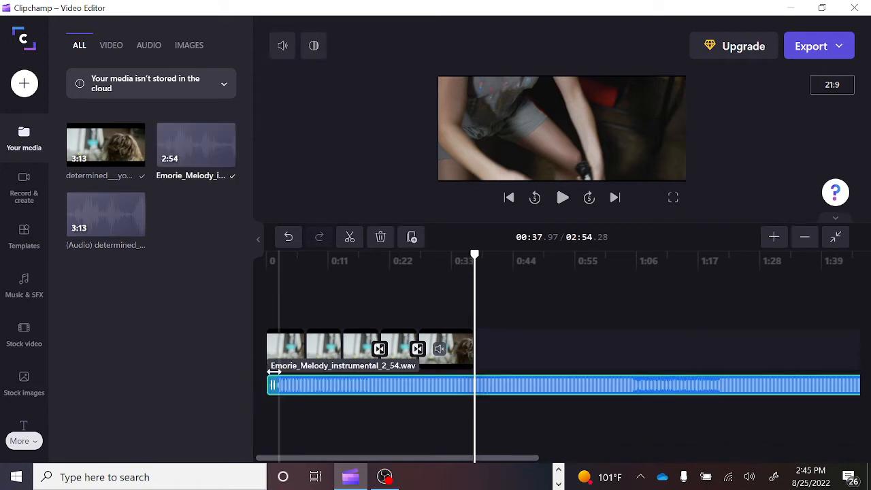
- Return the playhead to the start and set the music clip's volume to 57%
click(267, 264)
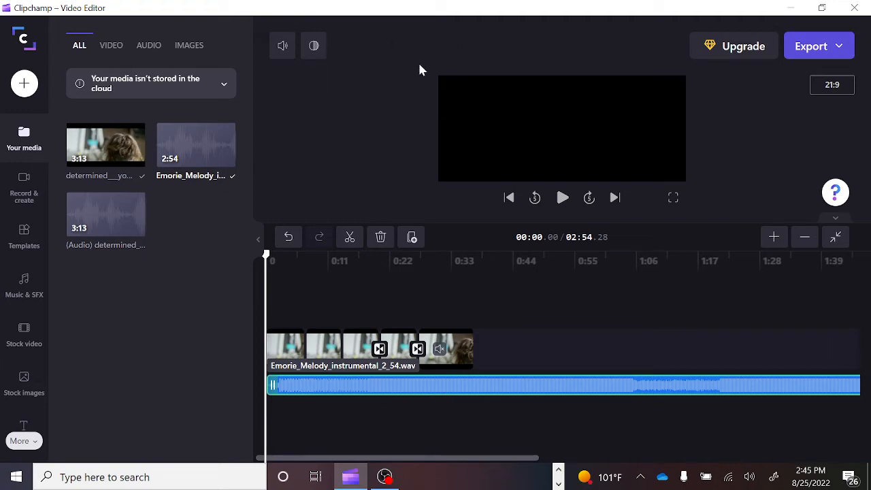
click(282, 48)
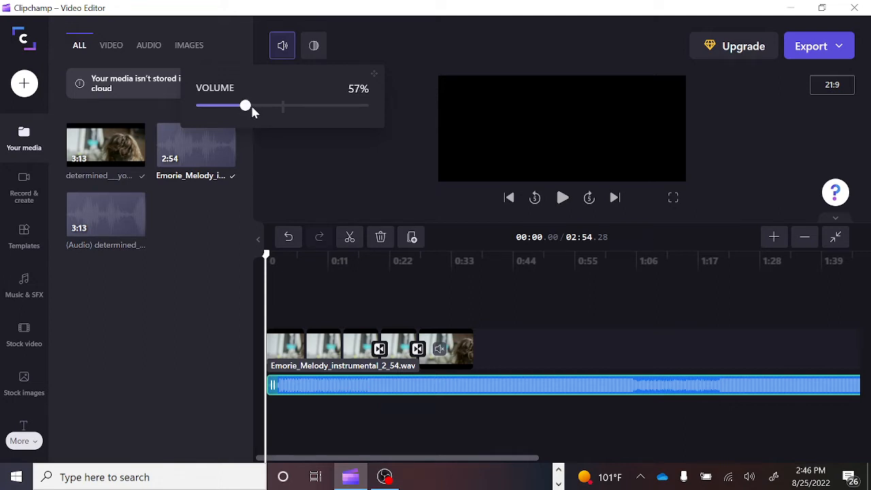
drag(307, 296, 138, 302)
- Play the video with its music from the start, dismiss the e-mail notification, and pause at about 33.9 seconds
key(space)
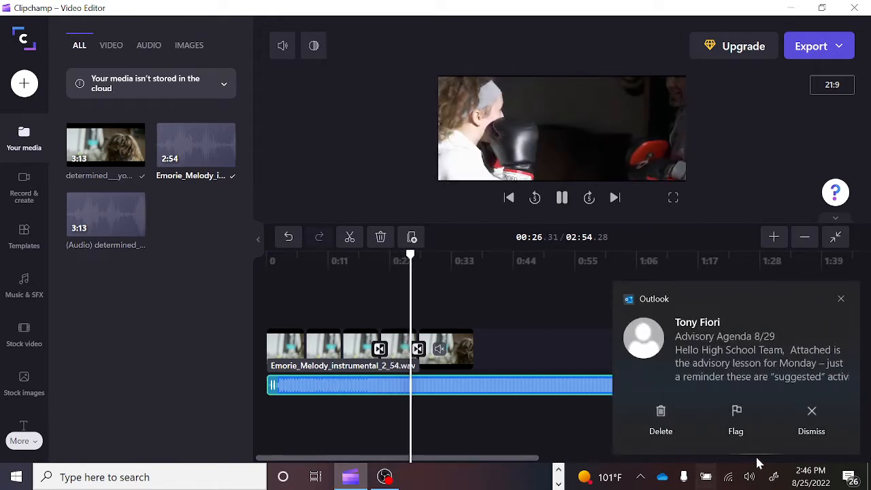
click(841, 299)
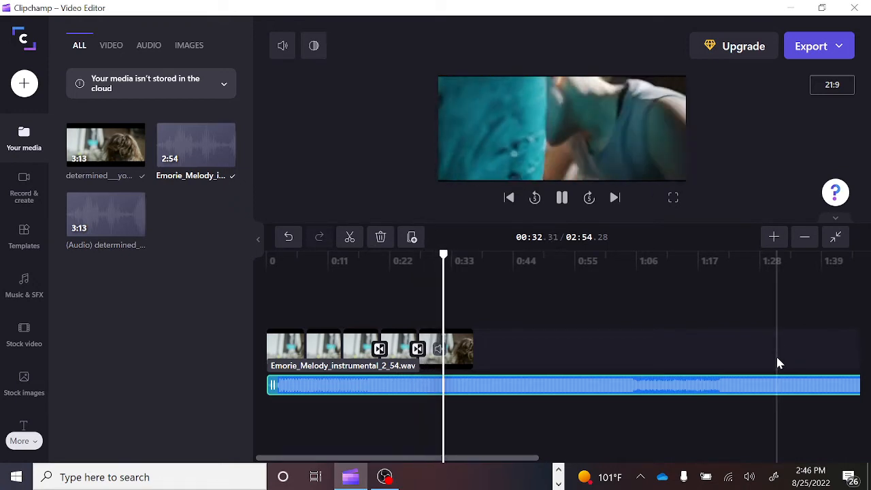
key(space)
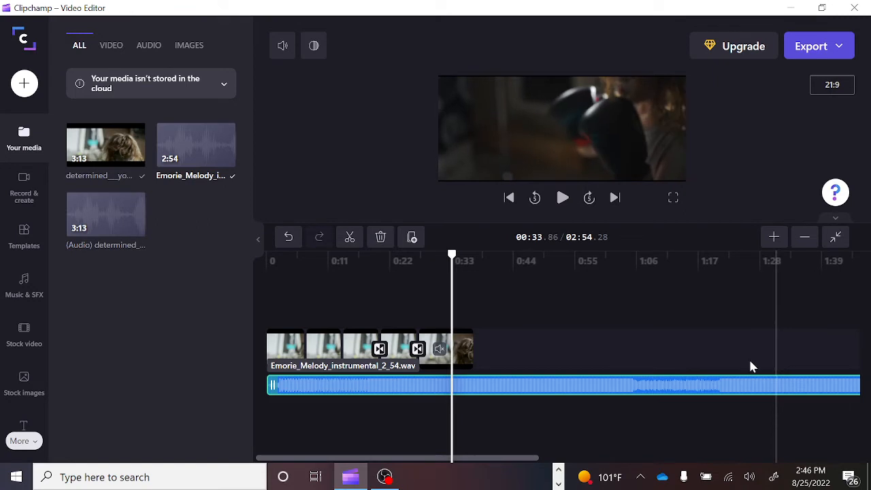
- Replay the music from about 31.4 seconds, split it at about 34 seconds, and delete the part after the cut
key(Left)
key(Left)
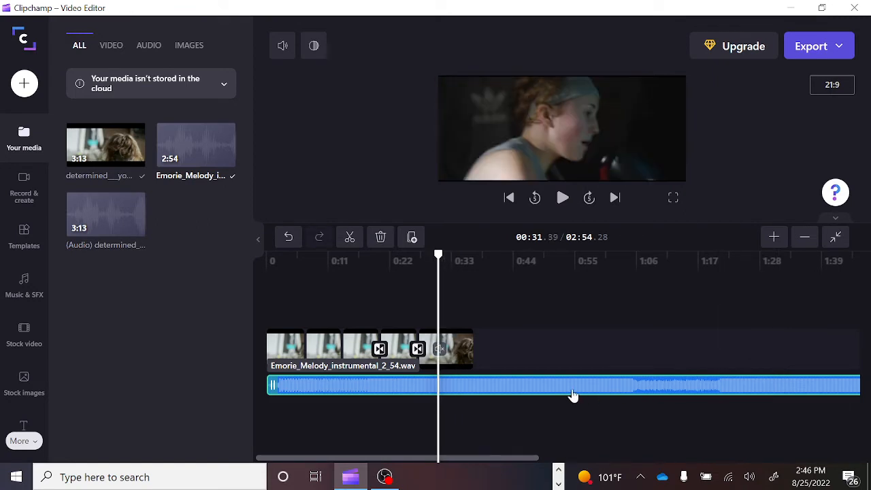
key(space)
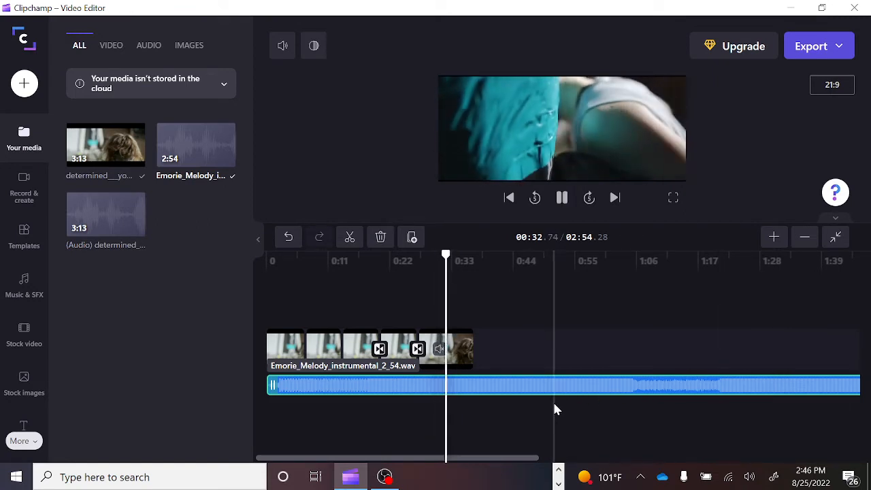
key(space)
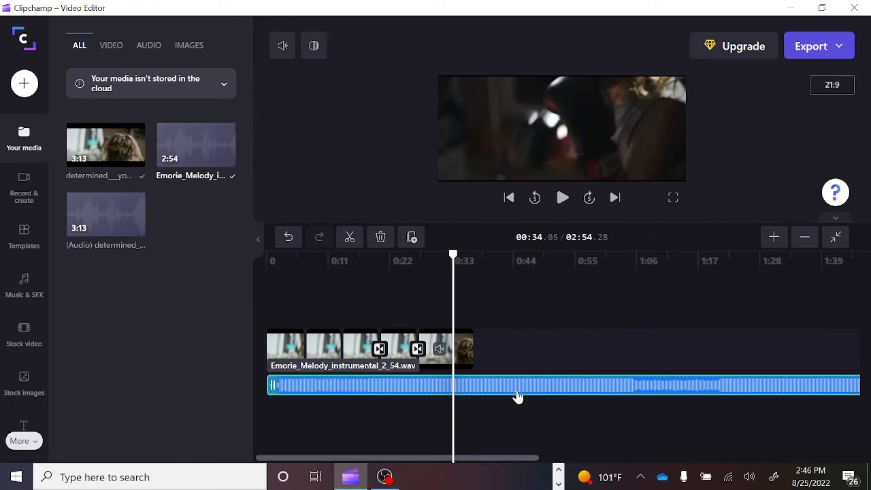
key(s)
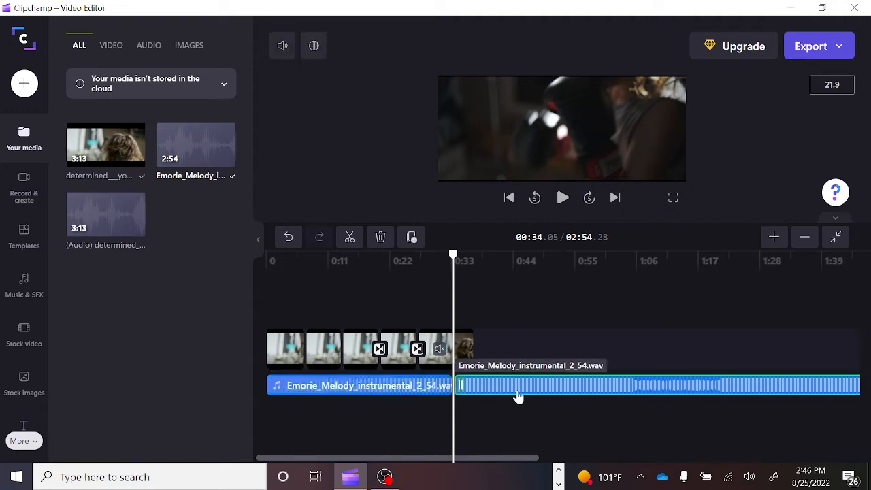
key(Delete)
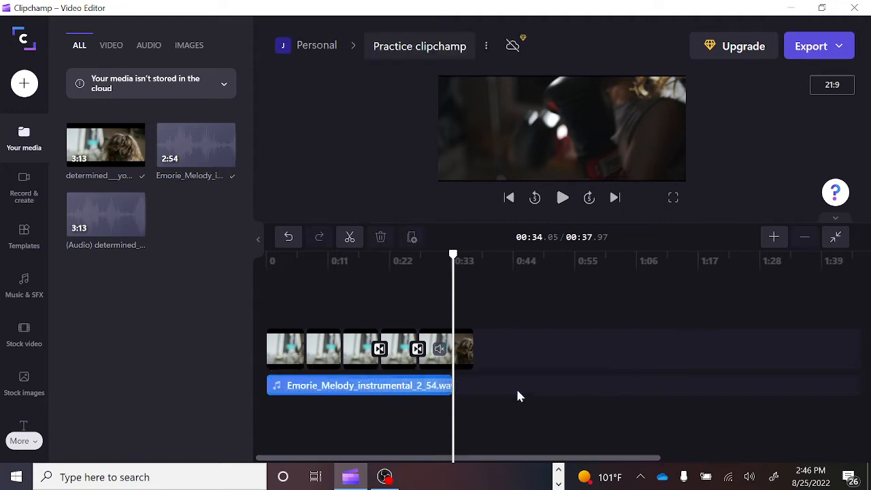
- Set the music clip's fade out to 2.0 seconds and place the playhead at about 32 seconds, before the clip's end
click(775, 238)
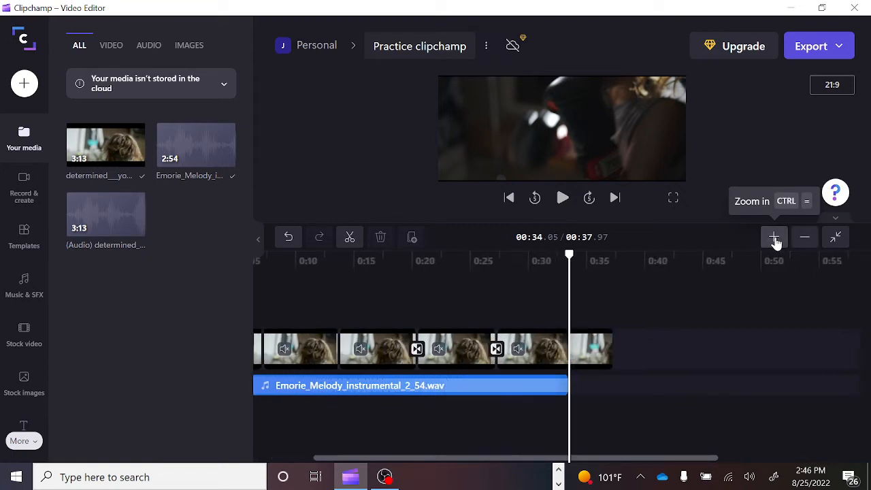
click(775, 238)
click(778, 238)
click(778, 238)
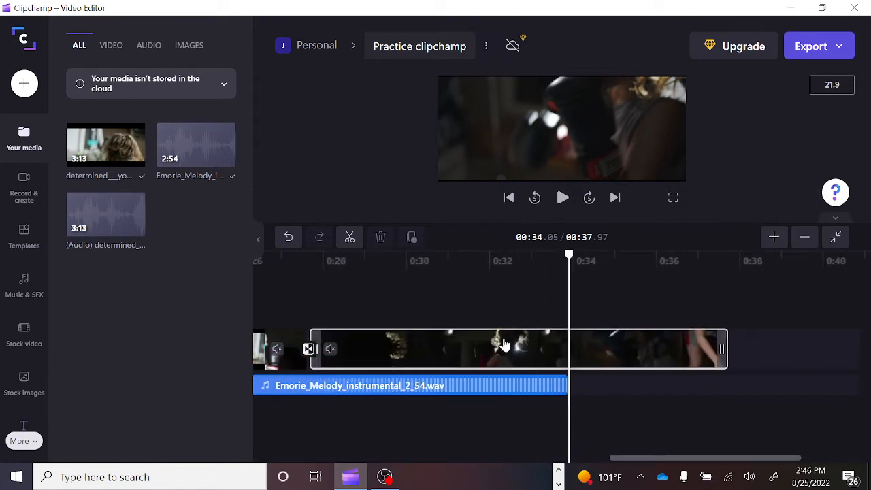
click(413, 393)
click(282, 45)
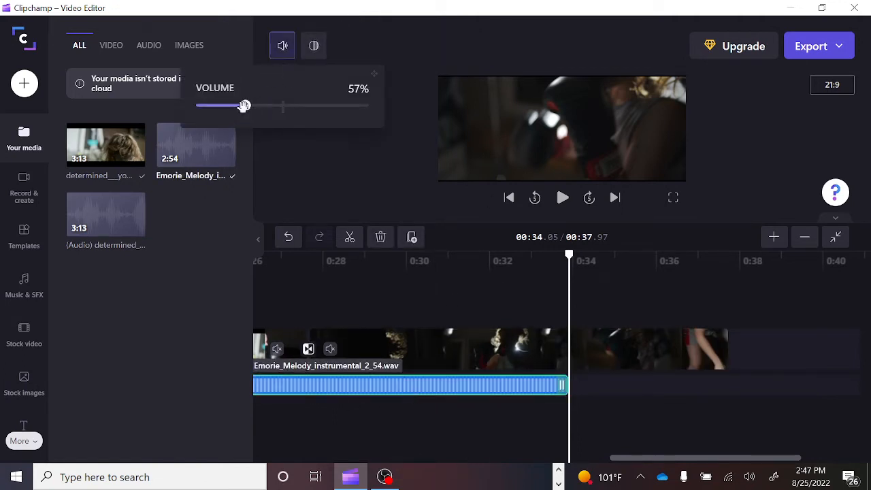
click(337, 155)
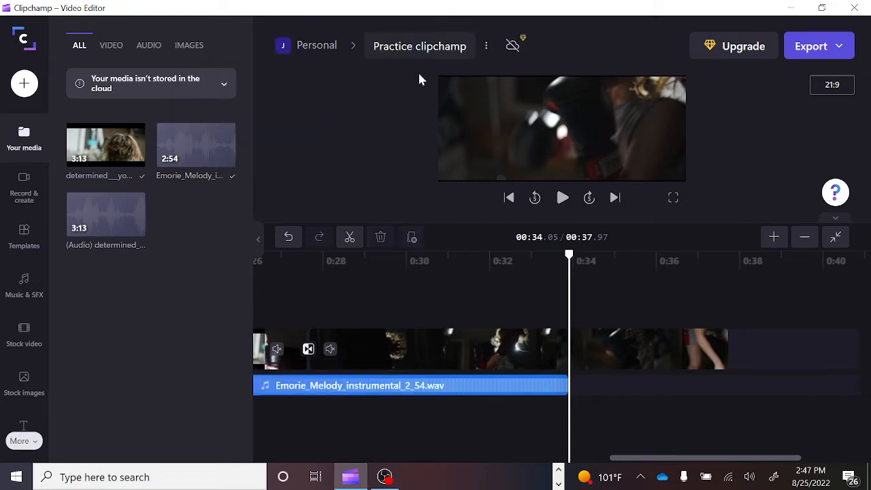
click(462, 387)
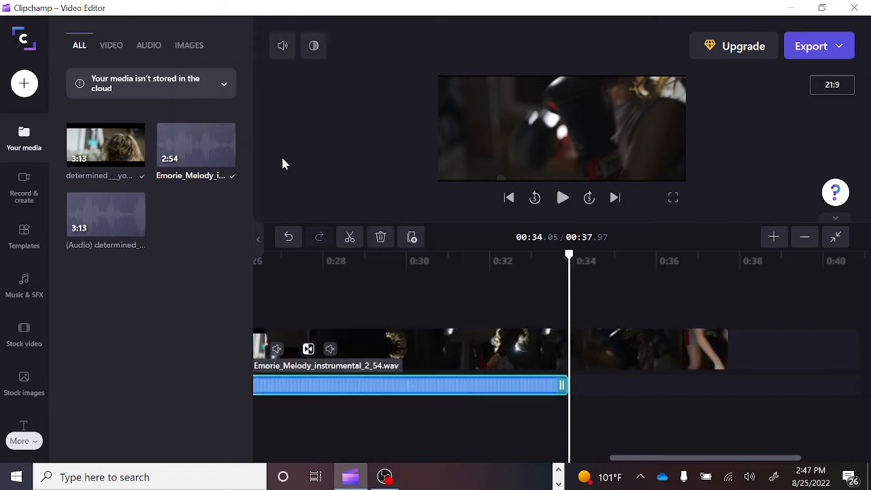
click(316, 53)
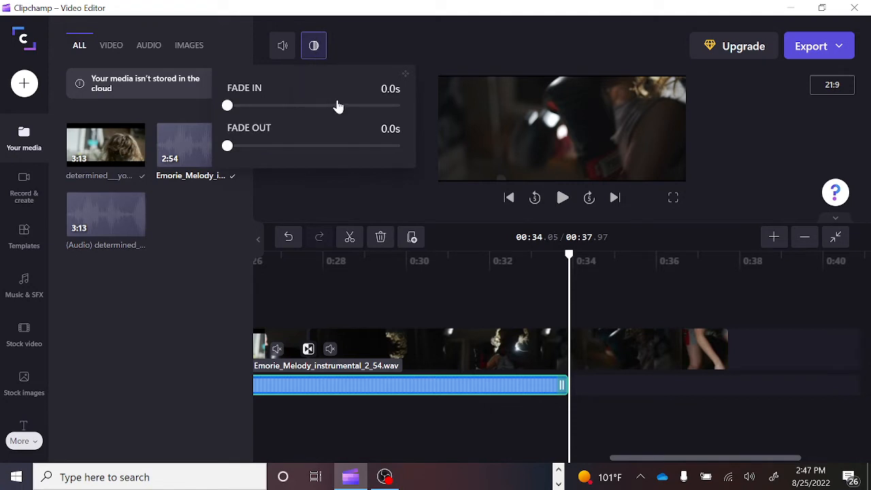
drag(227, 146, 373, 154)
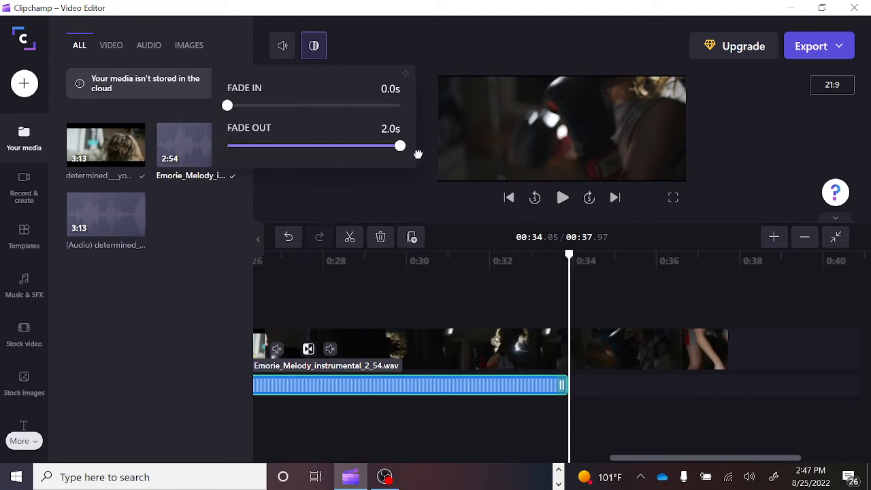
click(493, 284)
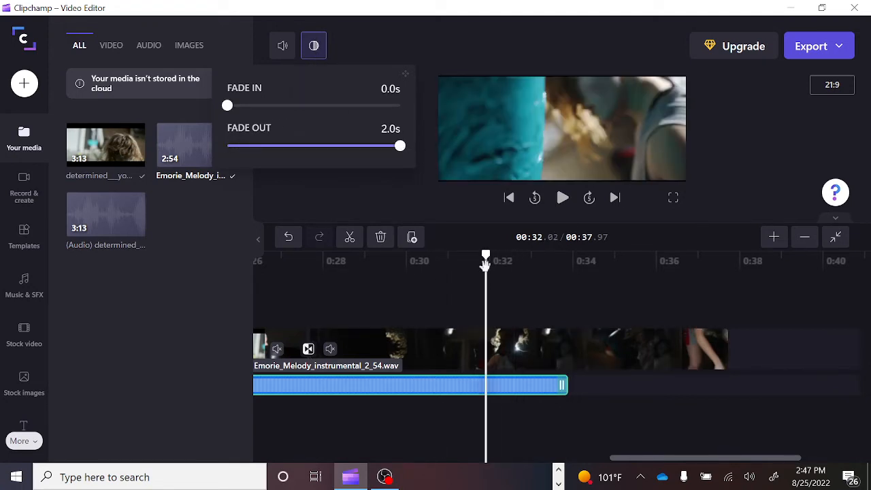
- Play the music's fade out from about 32 seconds, shorten the music clip's end to about 33.5 seconds, and return the playhead to 32 seconds
key(space)
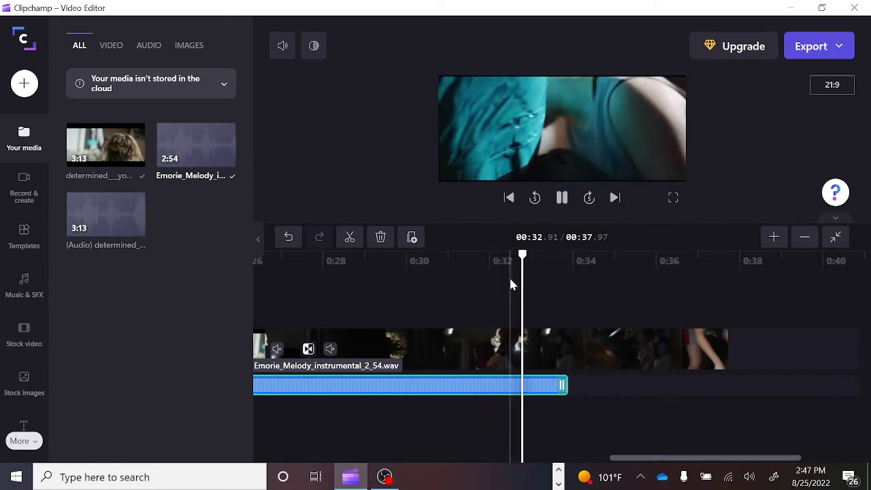
key(space)
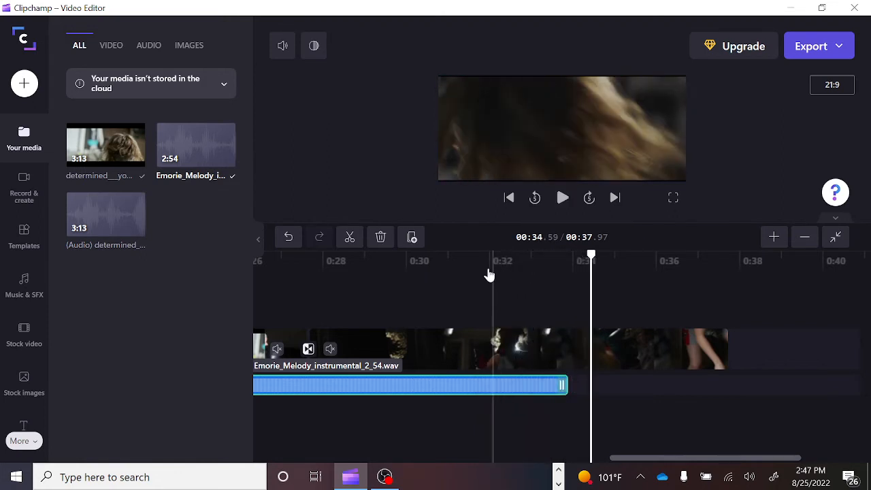
drag(561, 384, 536, 384)
click(486, 270)
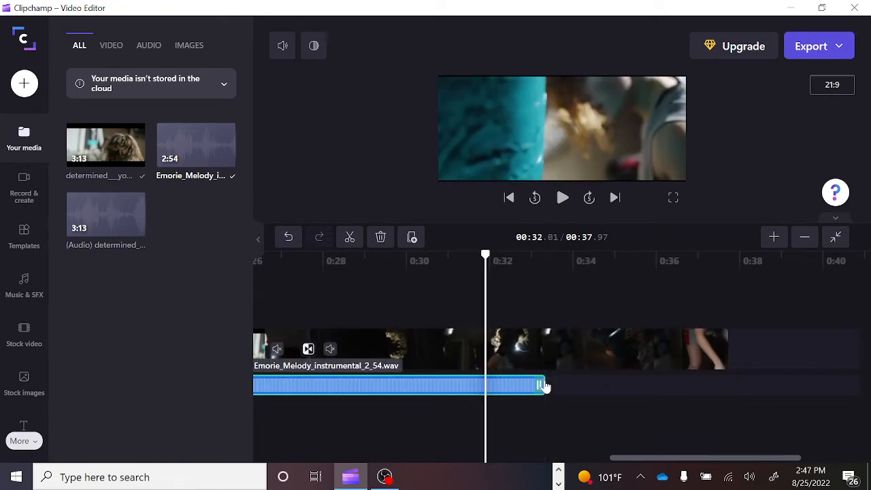
- Trim the music clip's end to about 32.3 seconds and replay its ending from about 31.3 seconds
drag(539, 385, 492, 383)
key(space)
click(456, 262)
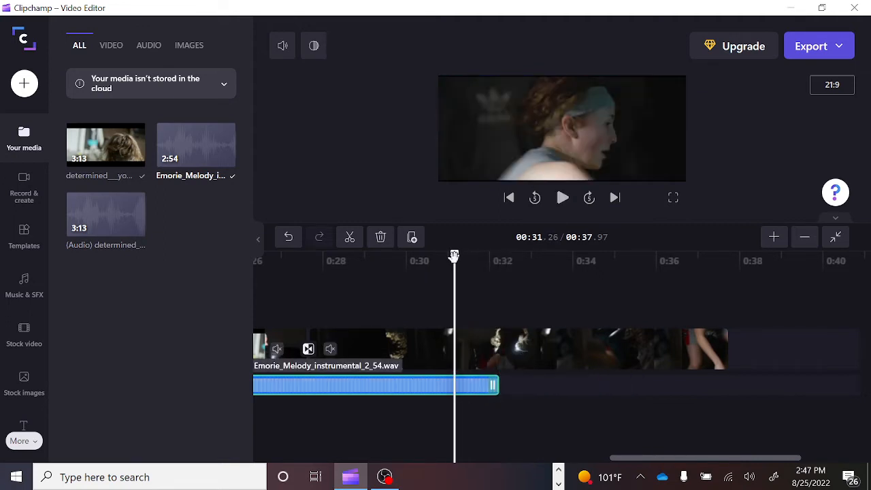
key(space)
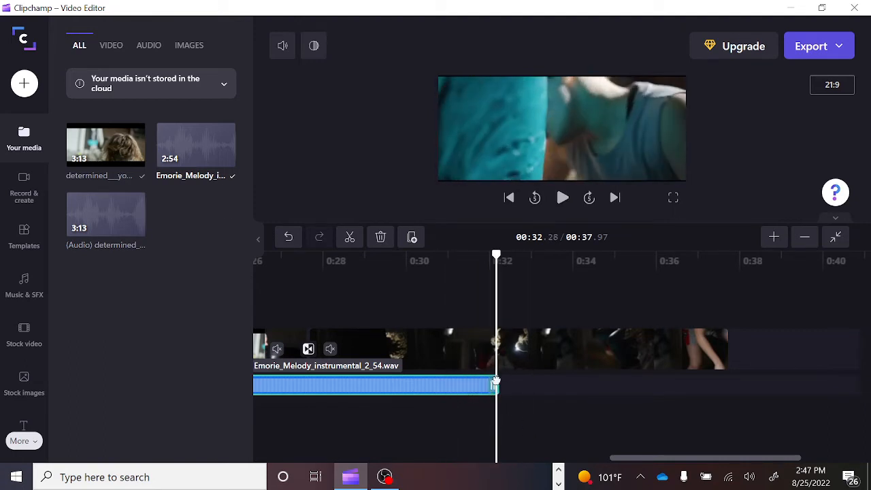
click(496, 385)
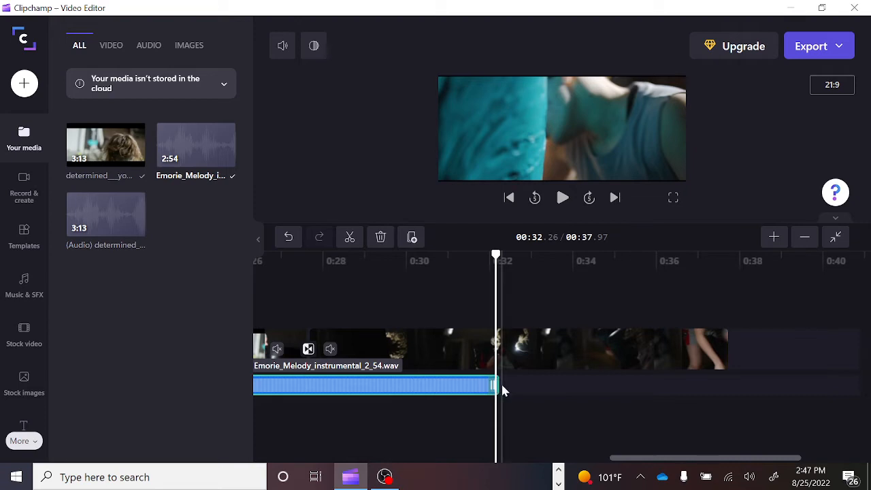
- Extend the music clip's end to about 37.6 seconds and play the ending from about 35.8 seconds
drag(499, 386, 649, 386)
key(space)
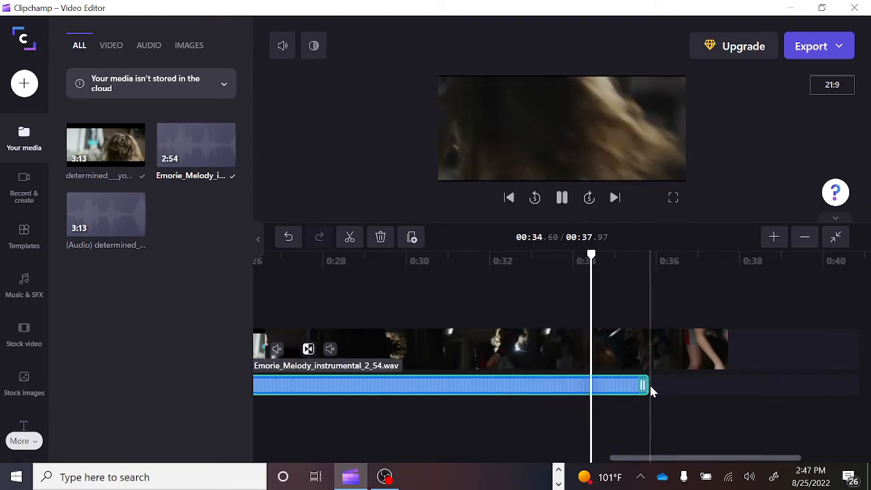
drag(644, 385, 712, 385)
click(643, 272)
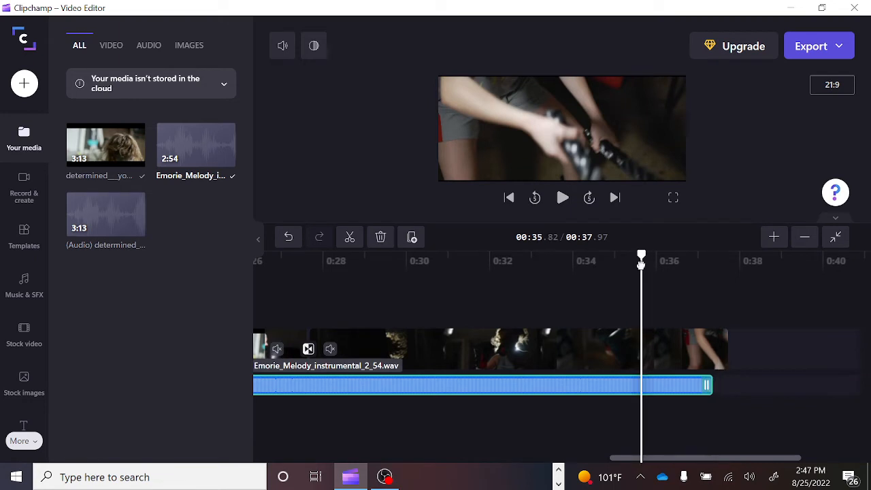
key(space)
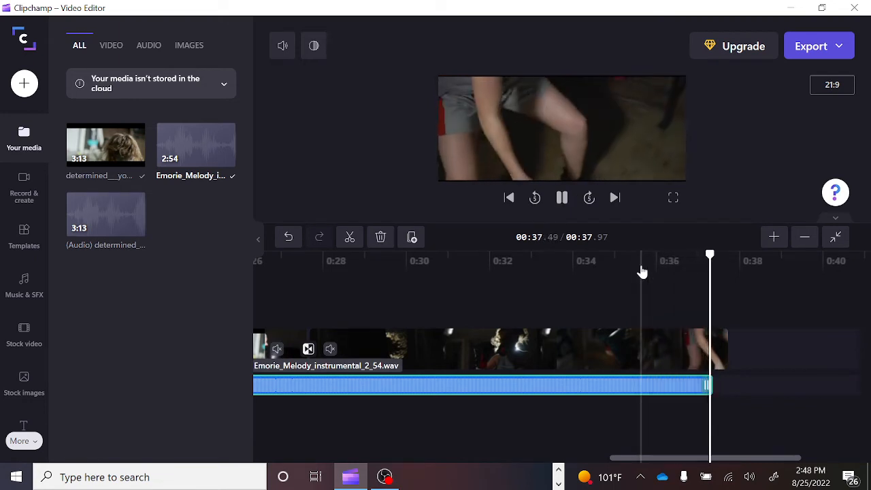
- Shorten the music clip's end slightly to about 37.5 seconds, replay the ending, and place the playhead at about 35.4 seconds
click(509, 266)
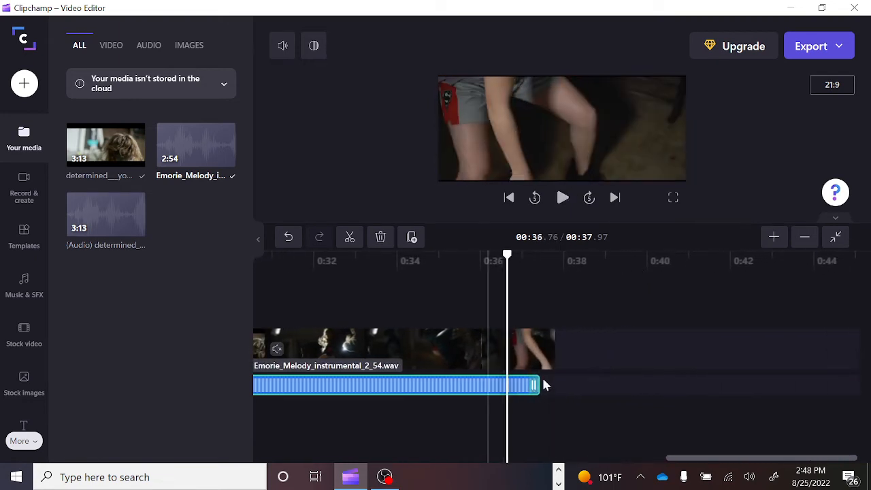
drag(539, 385, 534, 384)
key(space)
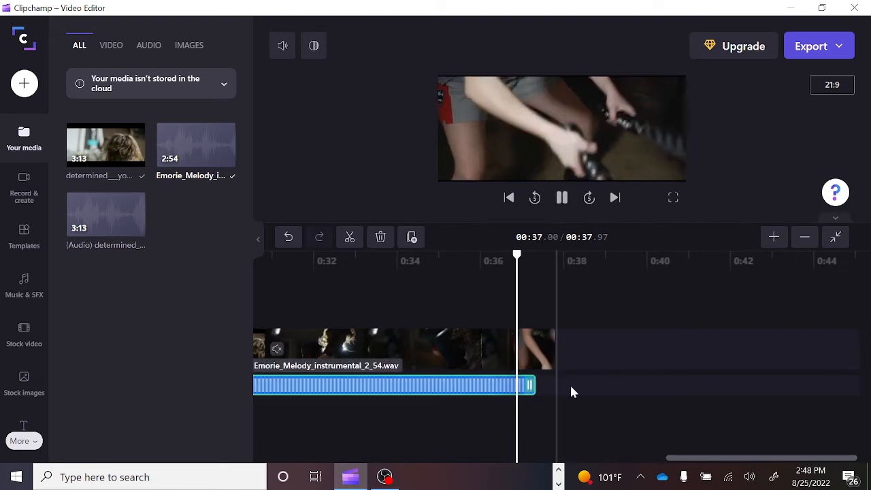
click(448, 257)
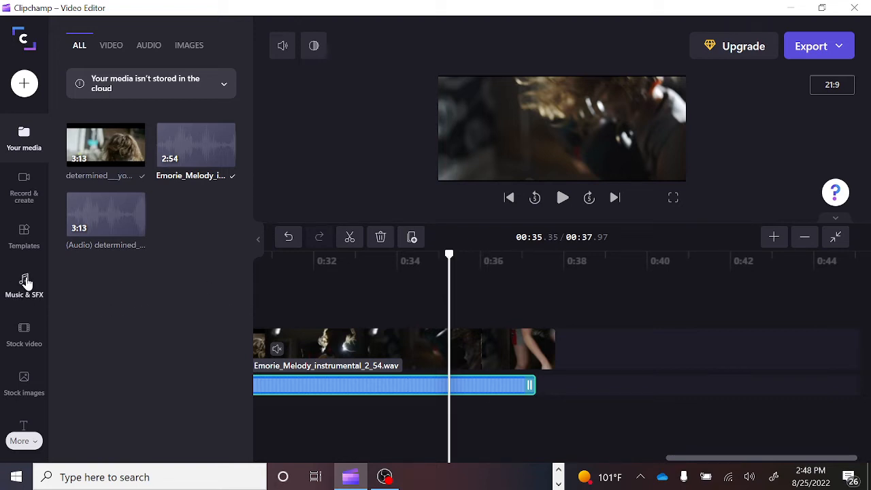
- Add a Typewriter title on a track above the video's ending, starting at about 36 seconds
scroll(24, 340, down, 2)
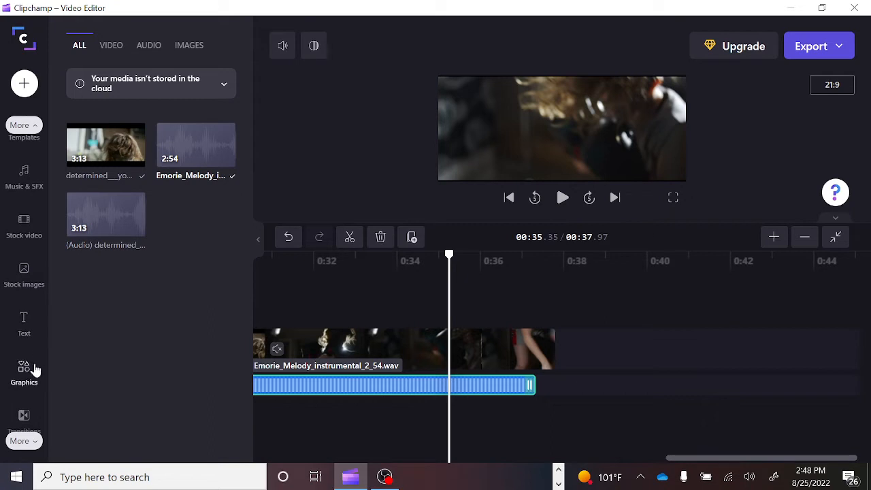
scroll(34, 371, down, 1)
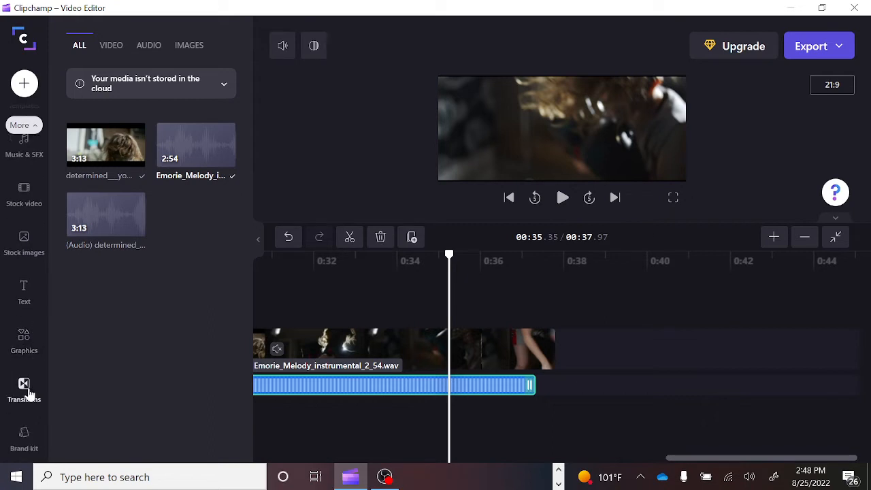
click(23, 343)
click(24, 293)
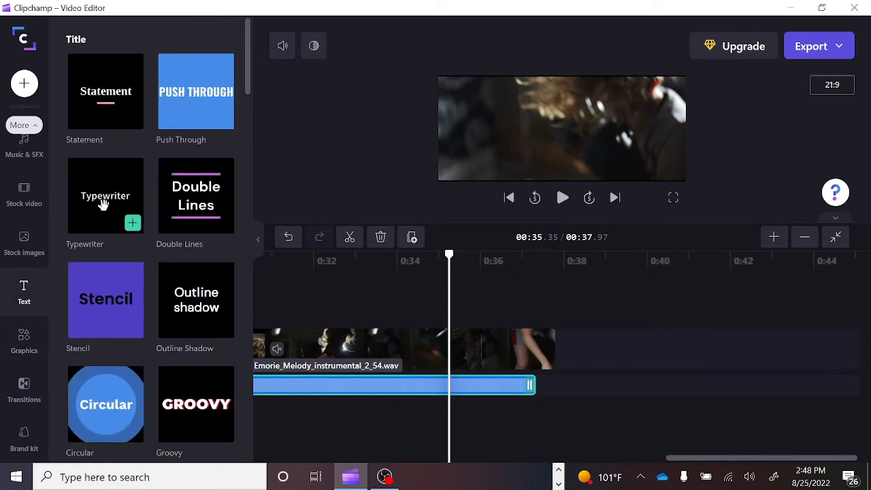
drag(100, 205, 515, 313)
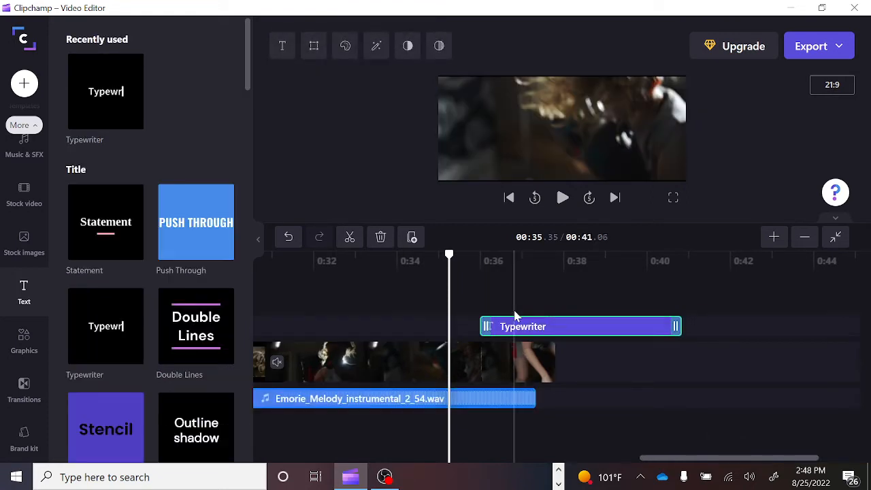
- Change the title's text to "Do you wanna box or what?" and set its font to Anton
click(564, 330)
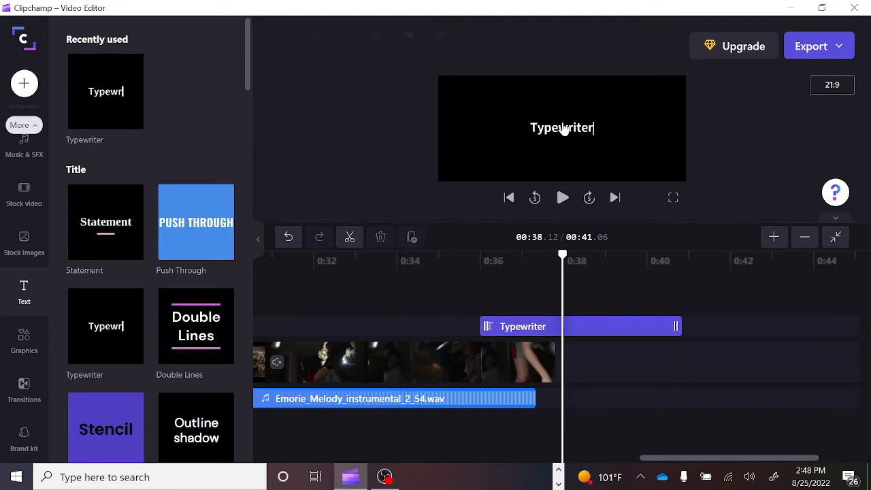
click(562, 129)
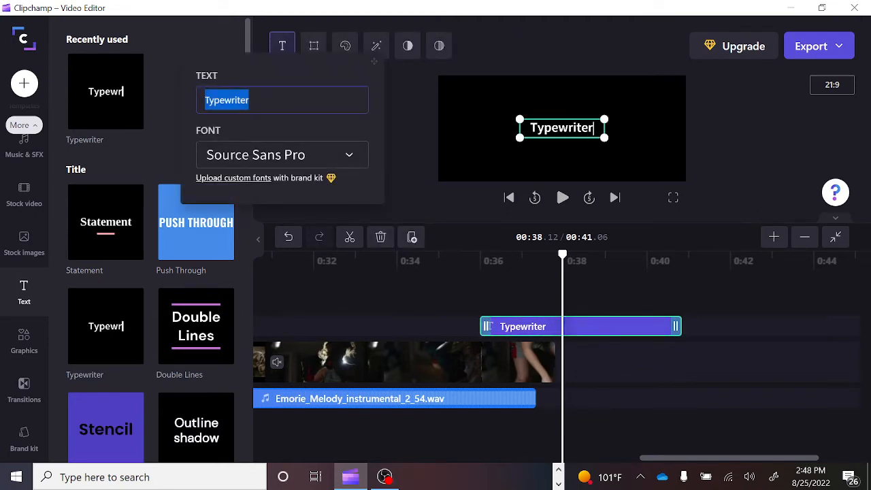
text(Do)
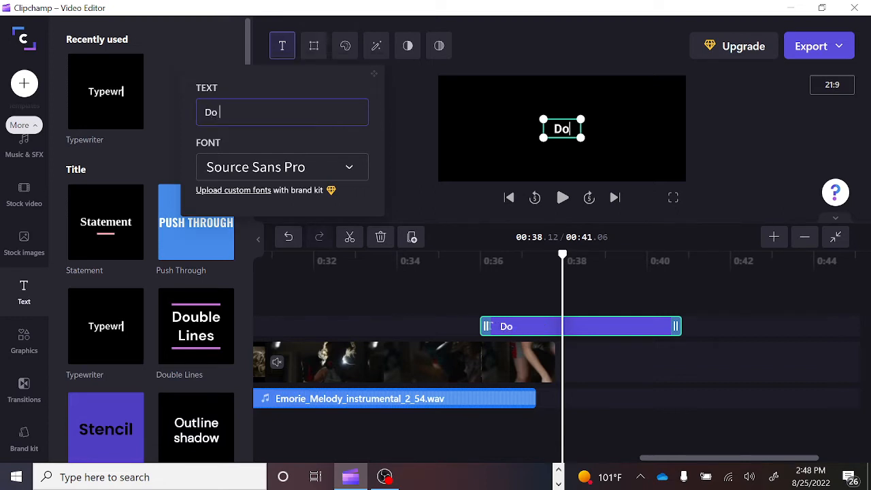
key(BackSpace)
key(BackSpace)
text(Do you wanna )
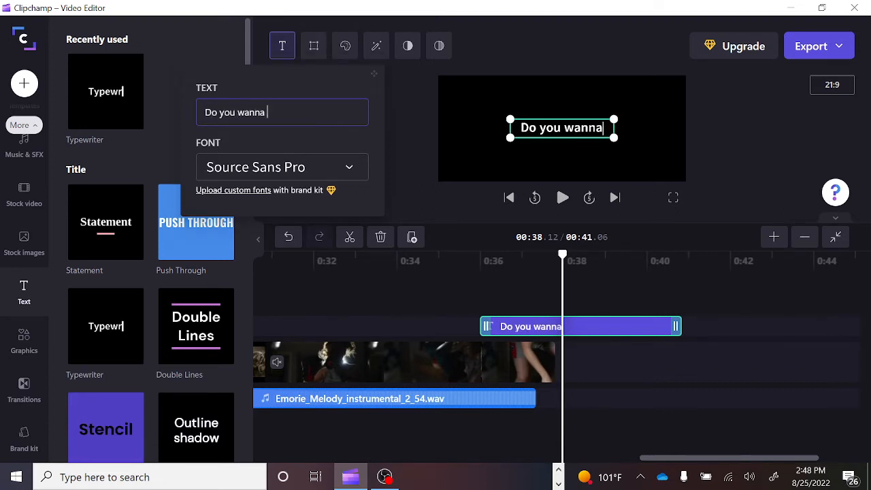
text(box or wah)
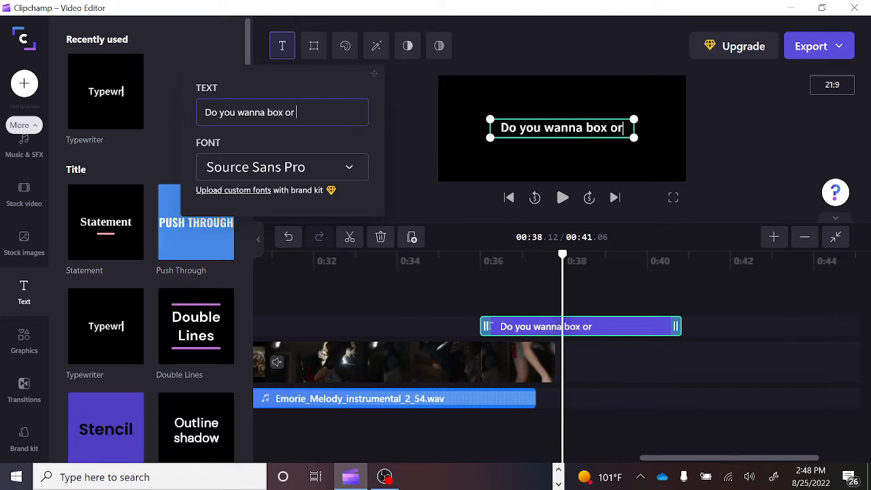
key(BackSpace)
key(BackSpace)
key(BackSpace)
text(what?)
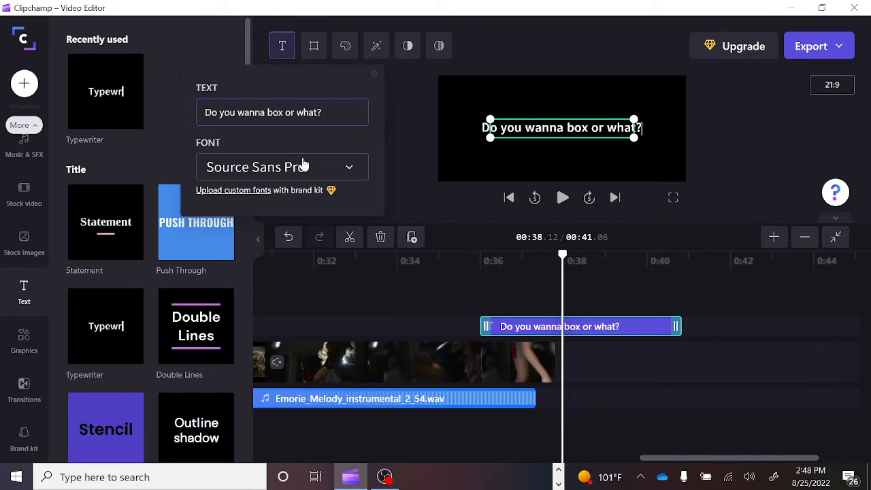
click(350, 170)
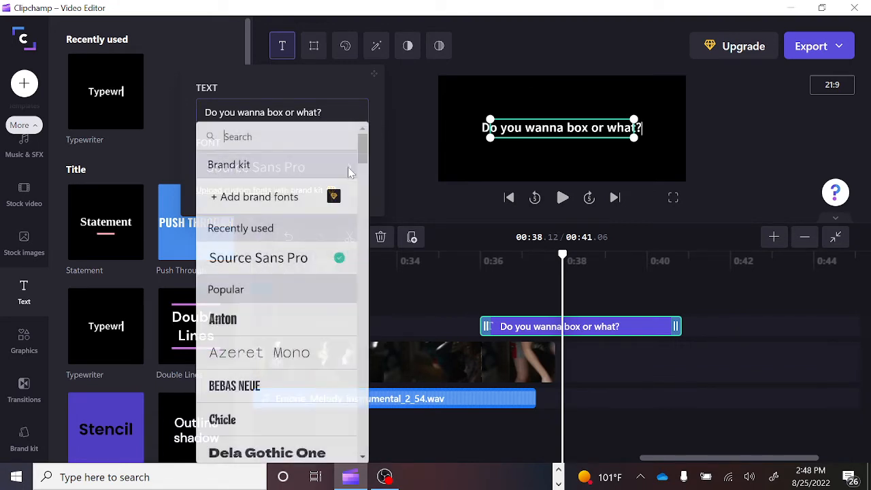
click(235, 324)
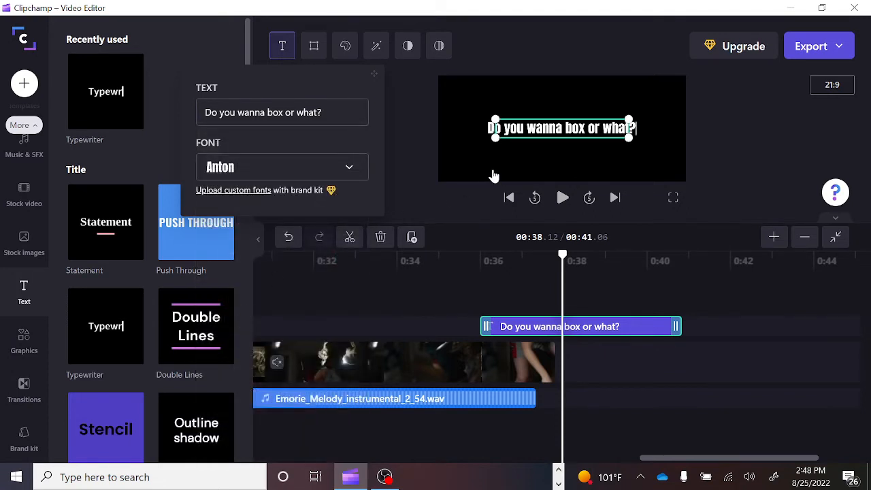
- Play the title from about 35.4 seconds and move its clip to start at about 37.5 seconds, near the video's end
click(462, 268)
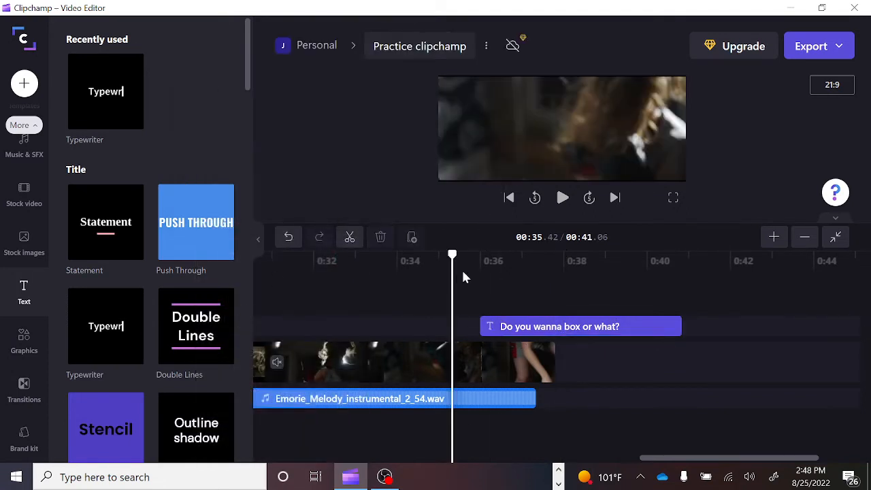
key(space)
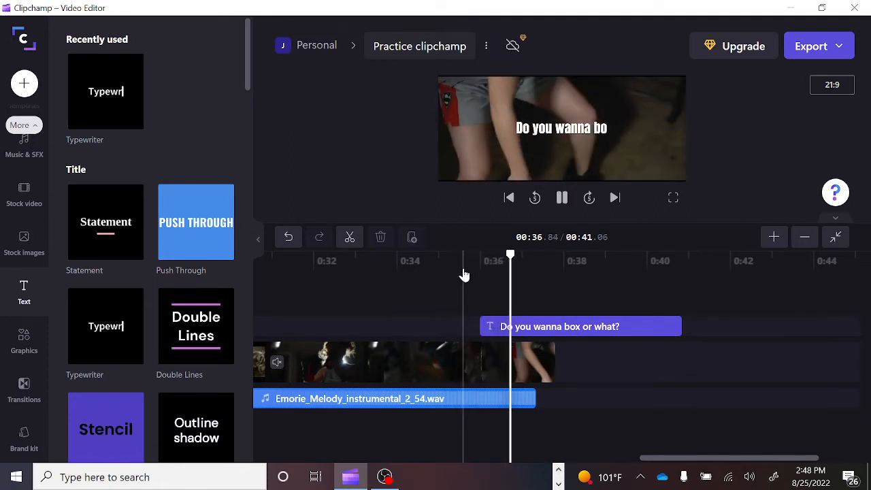
key(space)
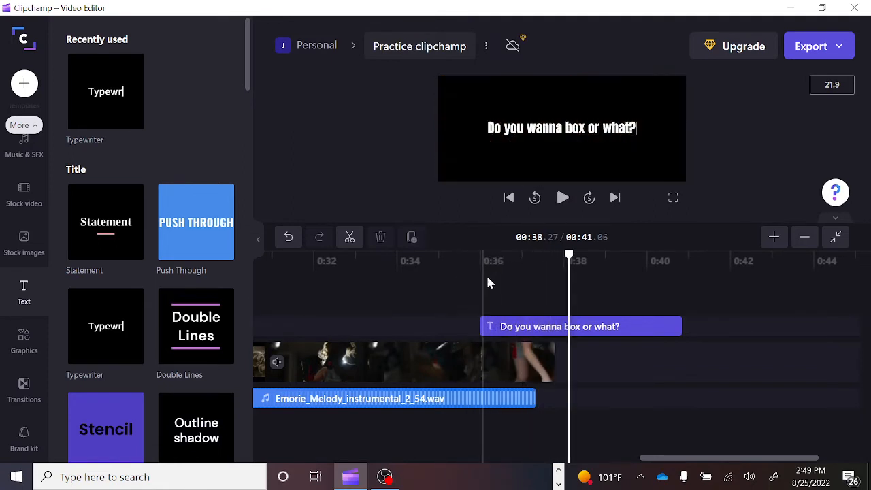
click(526, 328)
drag(526, 329, 579, 326)
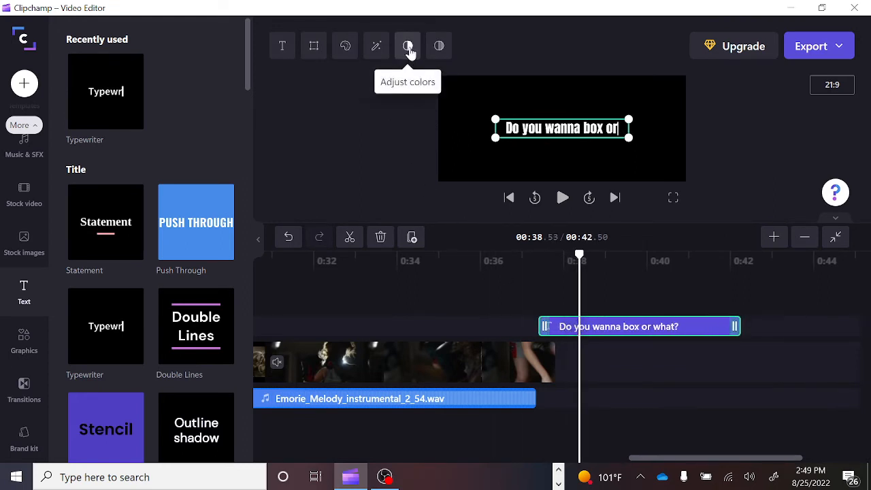
- Set the title's fade in to 2.0 seconds and preview it from just before the title starts
click(439, 48)
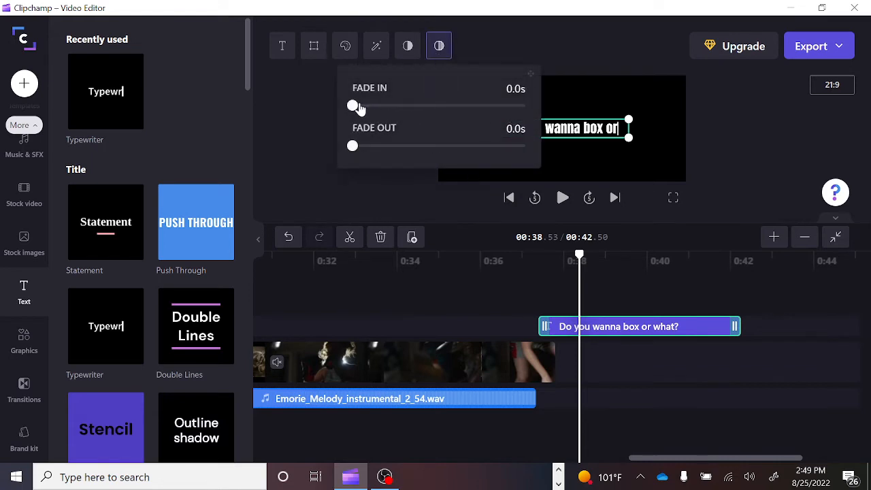
drag(352, 105, 526, 105)
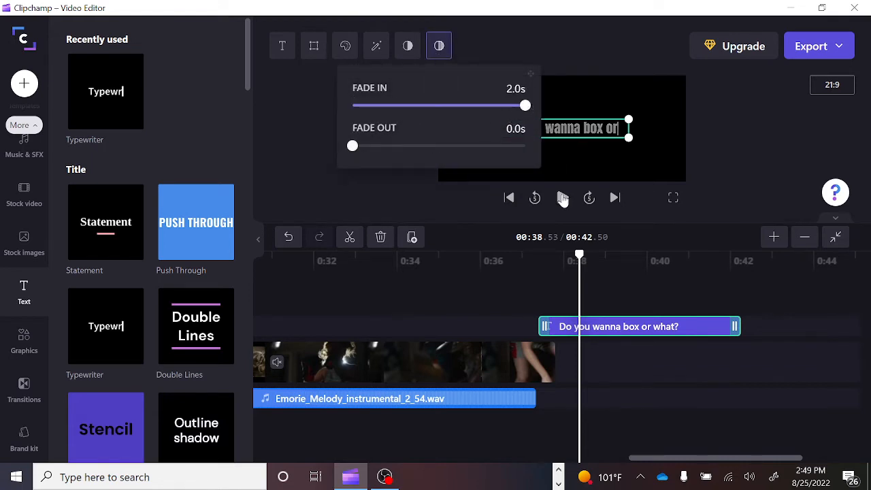
click(519, 269)
key(space)
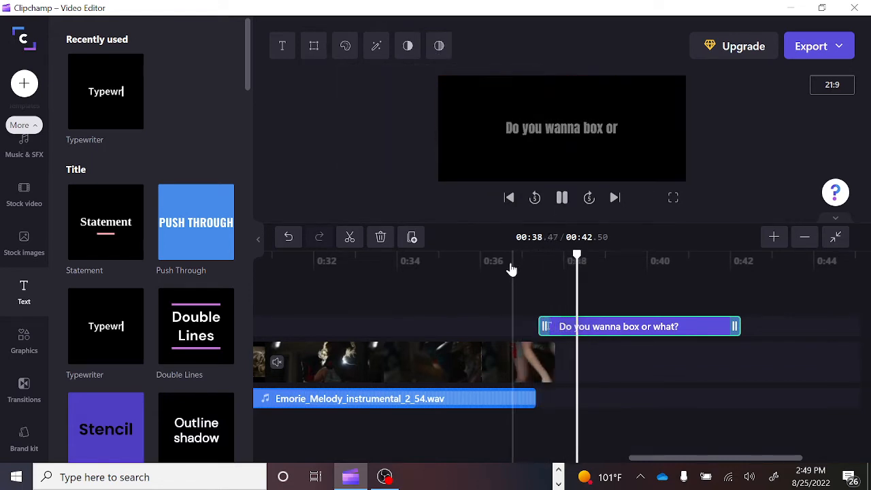
key(space)
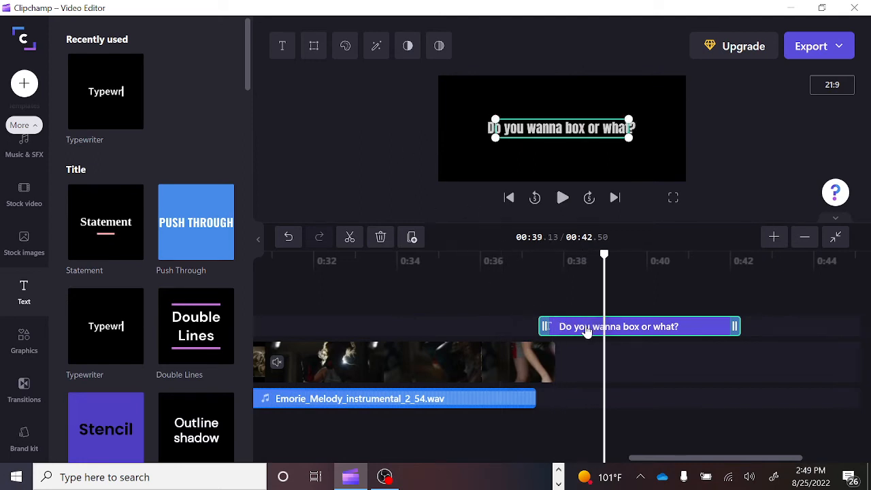
- Set the title's fade in to 1.0 second and preview it from just before the title starts
click(439, 45)
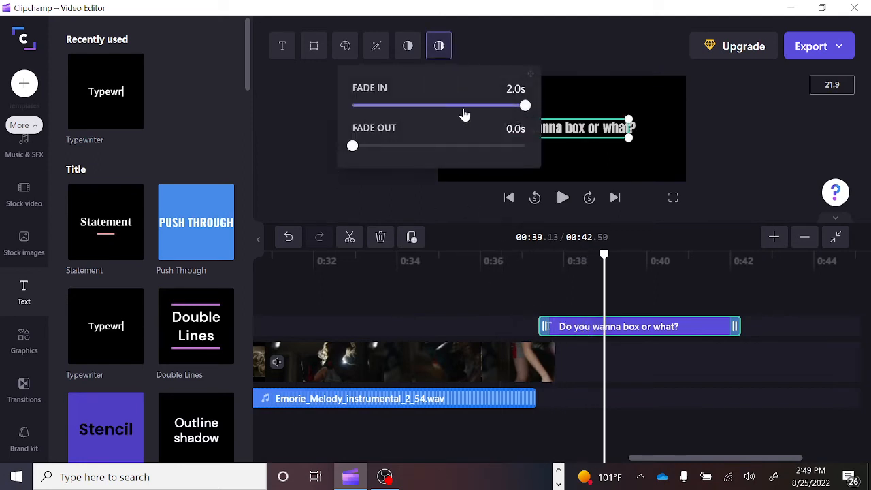
drag(432, 115, 395, 117)
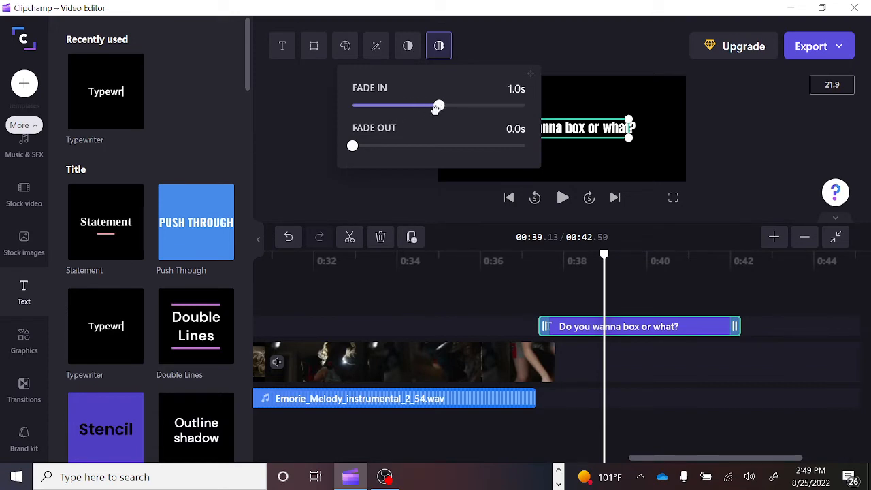
click(510, 266)
key(space)
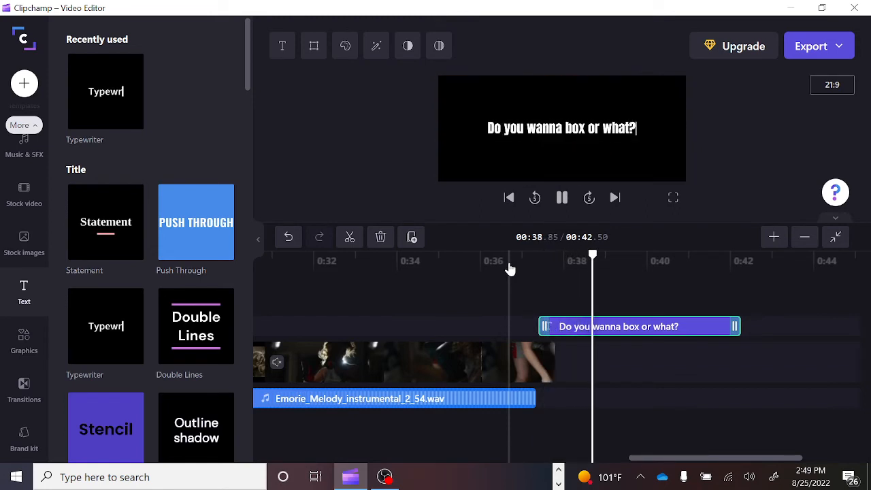
- Trim the closing title's end to about 39.6 seconds and preview the video from about 32 seconds
key(space)
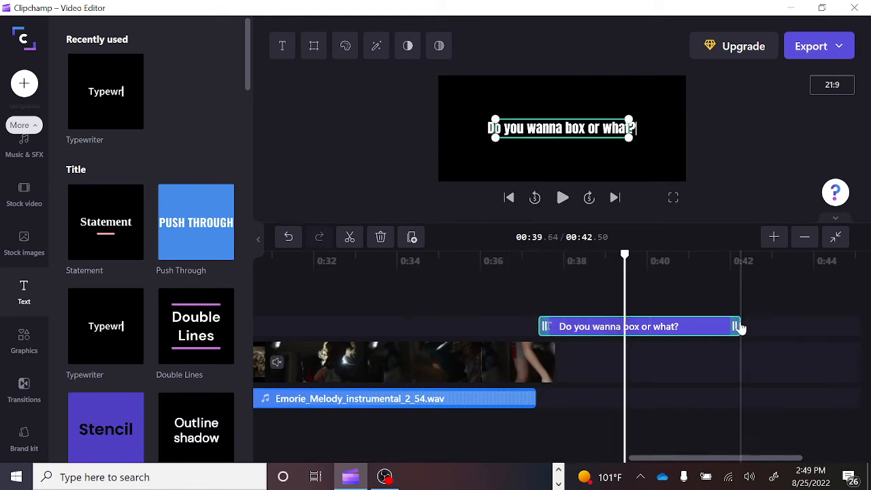
drag(737, 327, 621, 327)
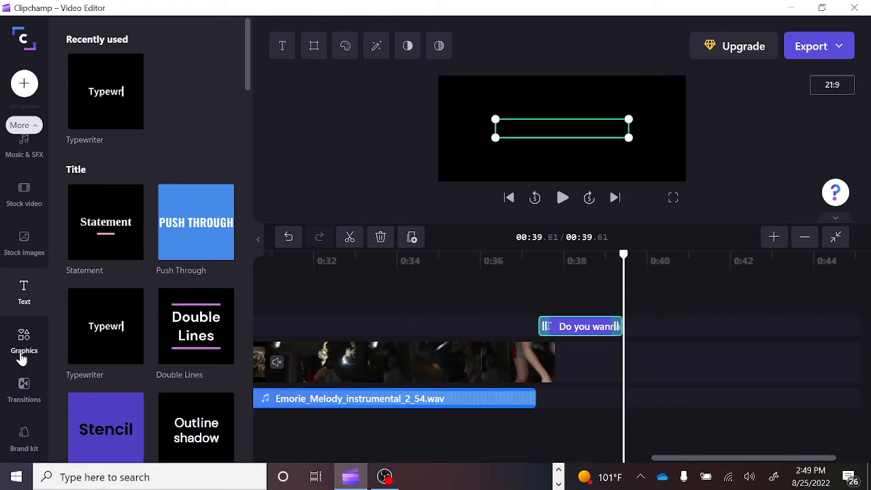
click(327, 266)
key(space)
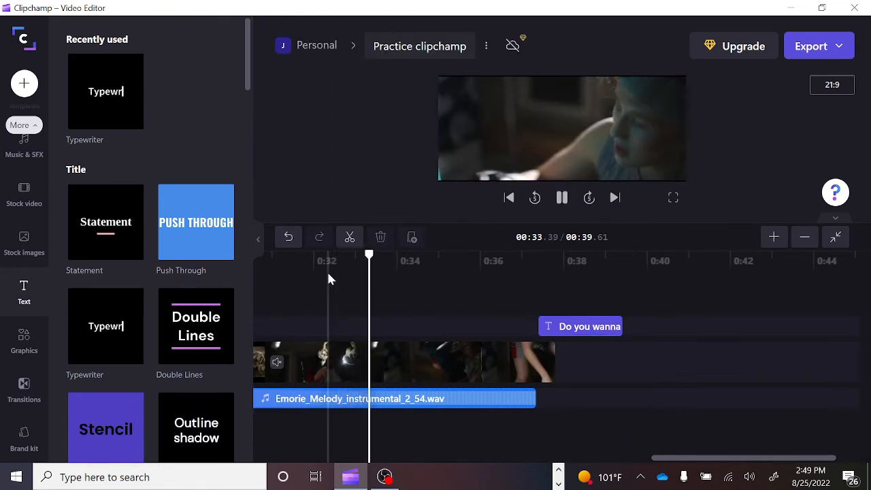
key(space)
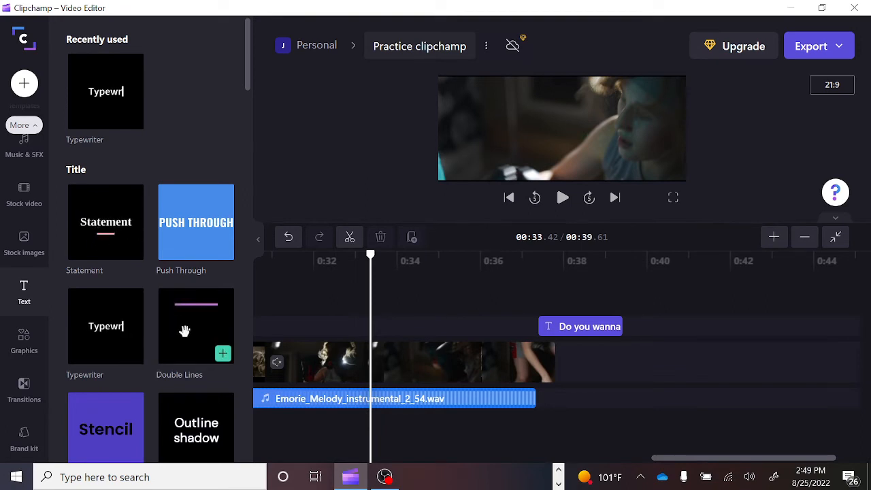
- Try the Smoke title on a track above the video near 33 seconds, check its look, and delete it
scroll(184, 331, down, 4)
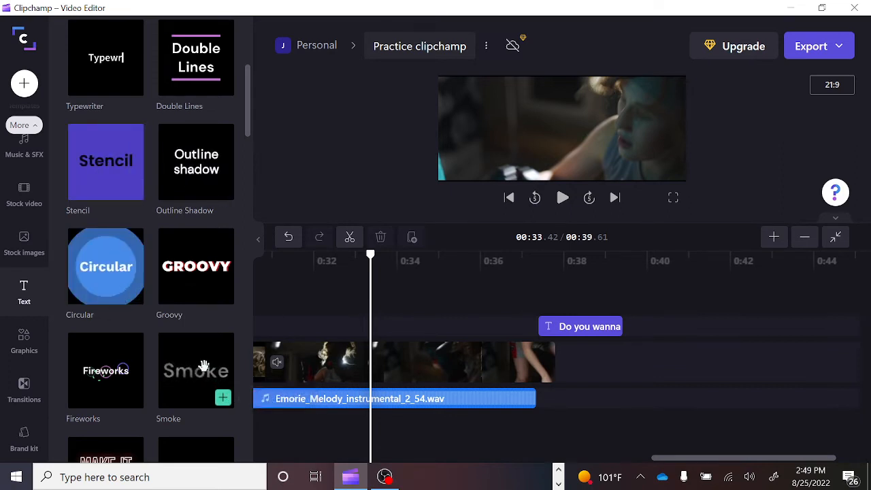
scroll(203, 366, down, 2)
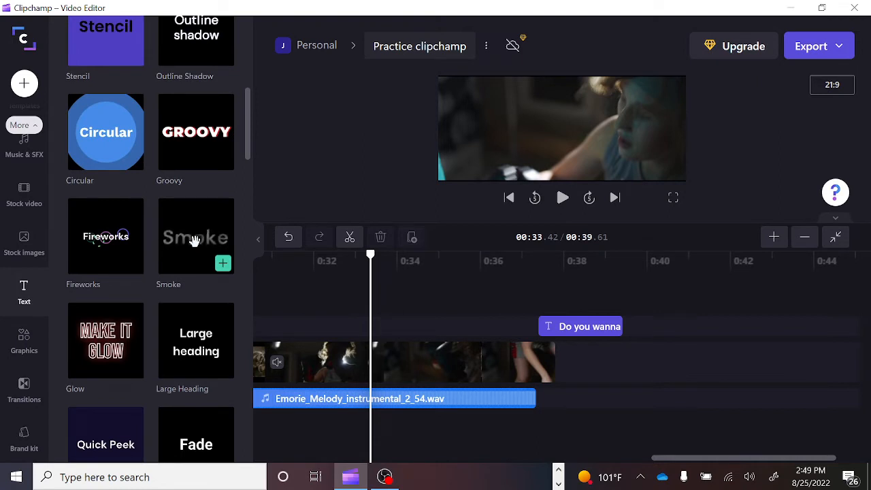
drag(229, 237, 427, 309)
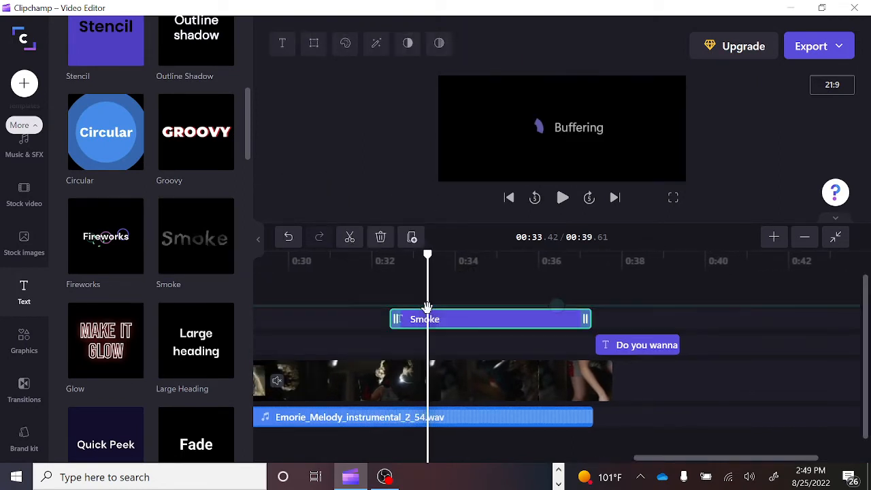
mouse_move(459, 285)
mouse_down()
mouse_move(451, 286)
mouse_move(515, 285)
mouse_move(447, 290)
mouse_move(527, 283)
mouse_move(465, 289)
mouse_up()
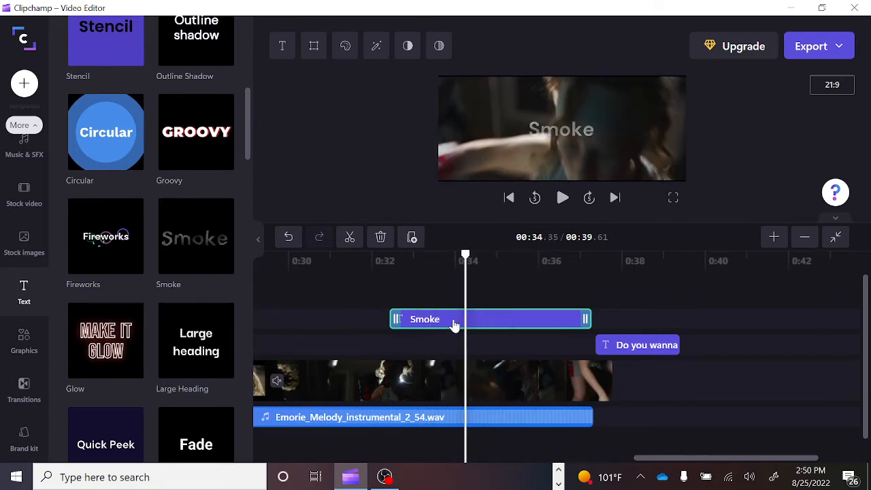
key(Delete)
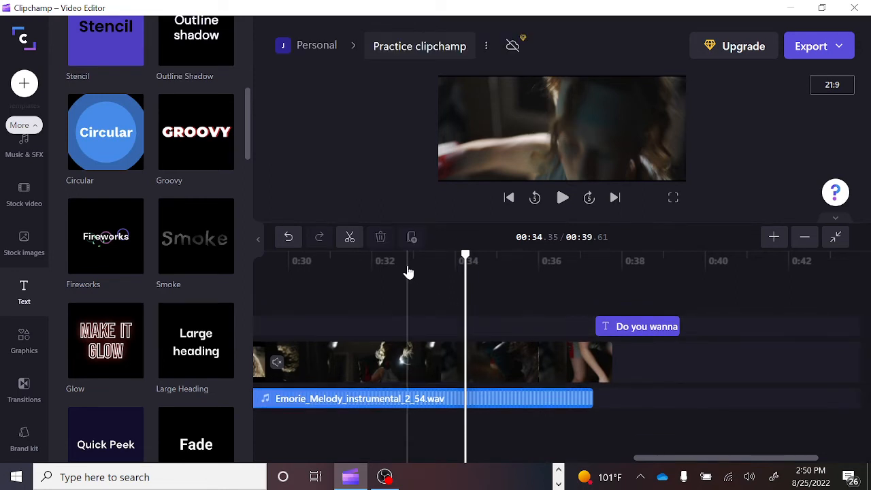
- Add the Glow title above the video from about 33.5 seconds and change its text to "Make it count"
mouse_move(130, 323)
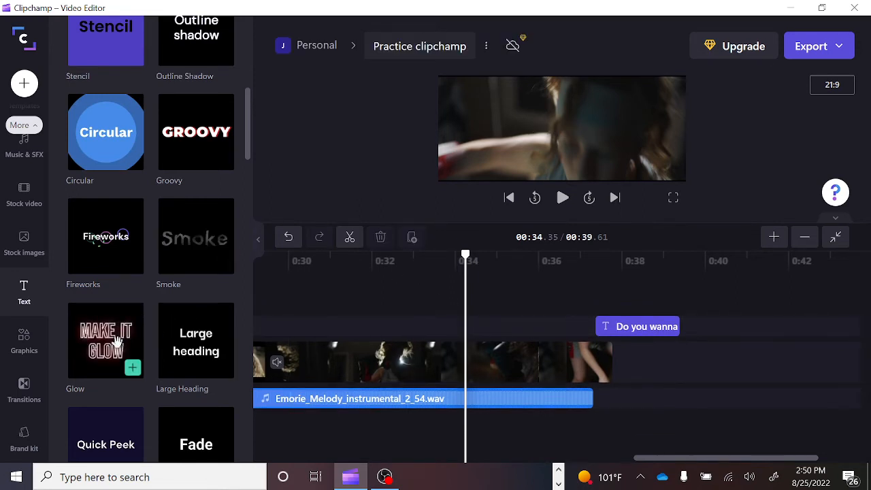
drag(116, 344, 528, 303)
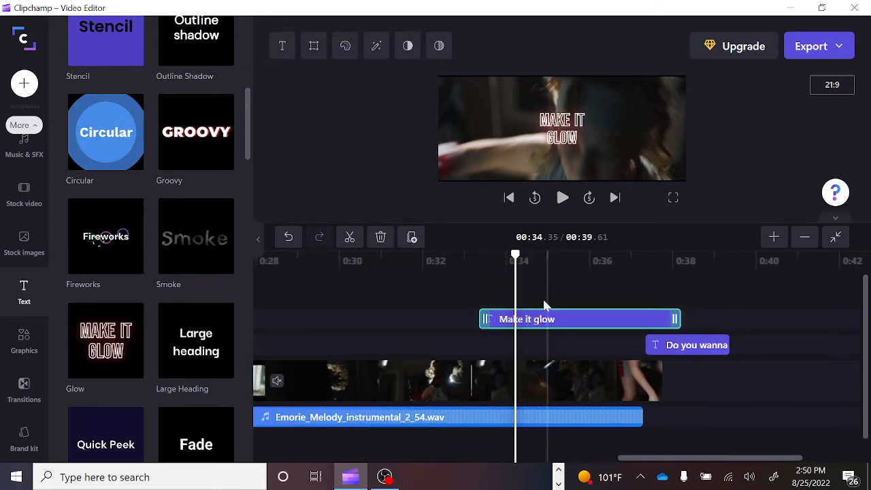
click(540, 322)
click(557, 145)
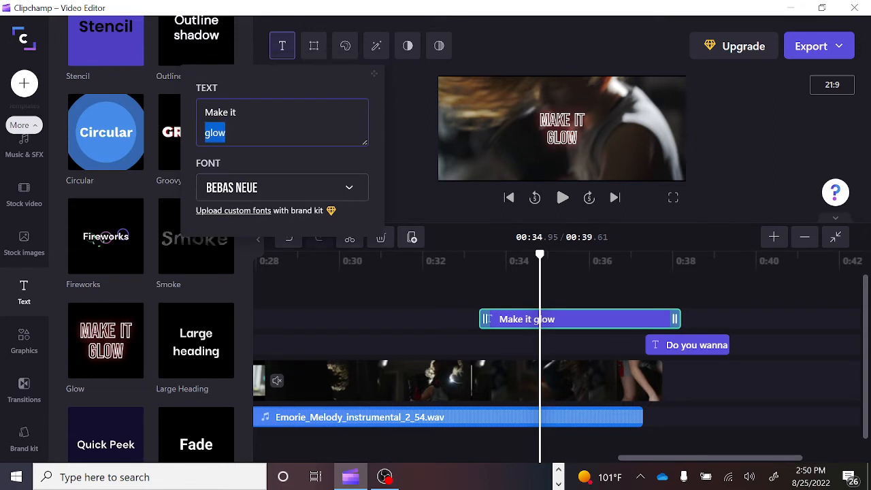
text(count)
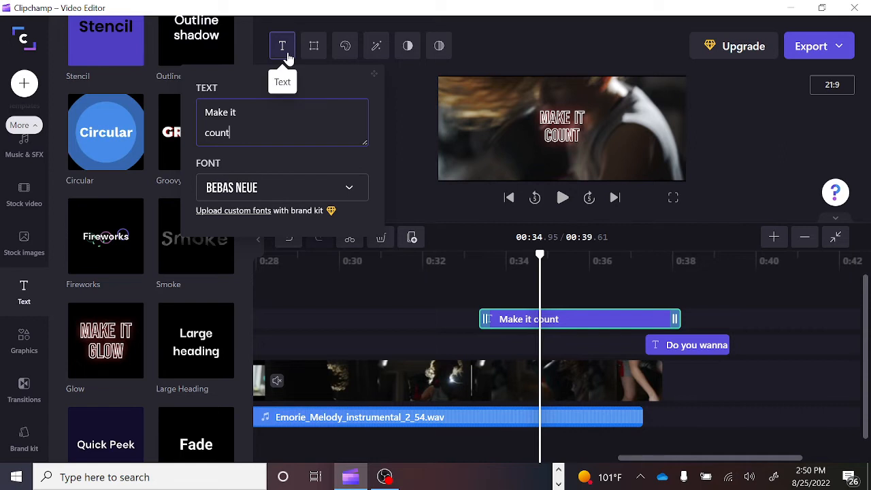
click(286, 55)
click(324, 112)
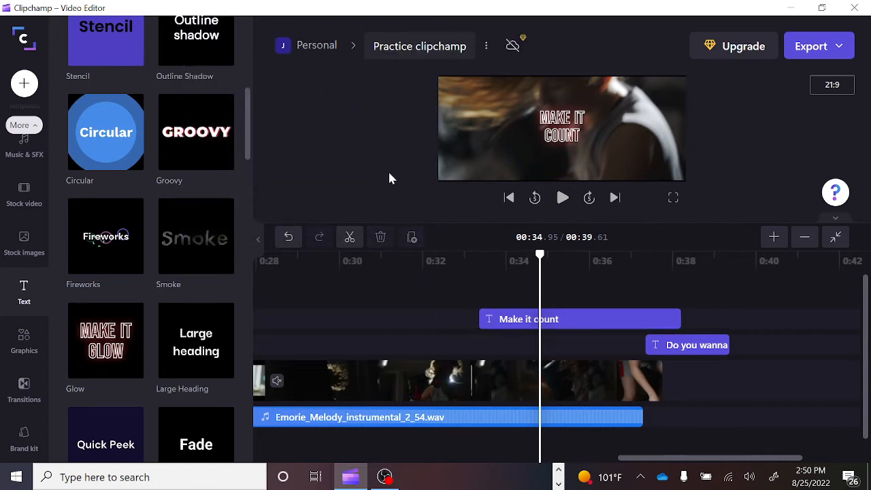
- Enlarge the "Make it count" title's font size to nearly the maximum and preview it from about 32.7 seconds
click(525, 328)
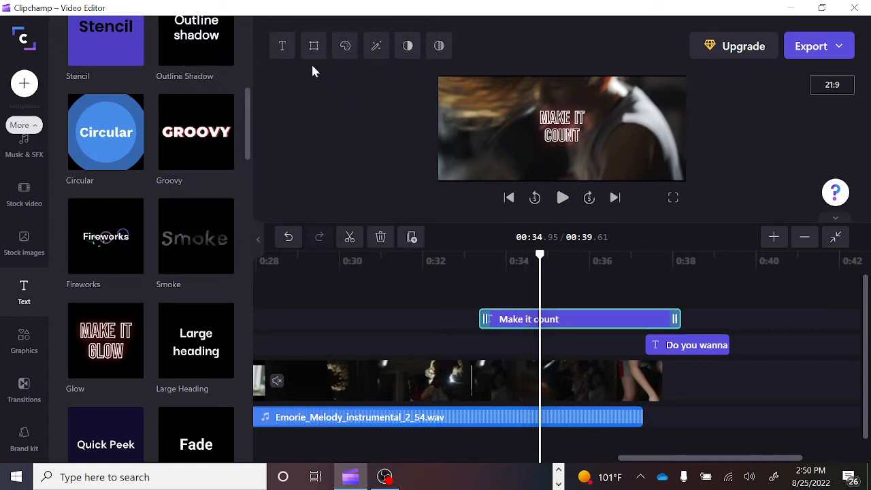
click(314, 51)
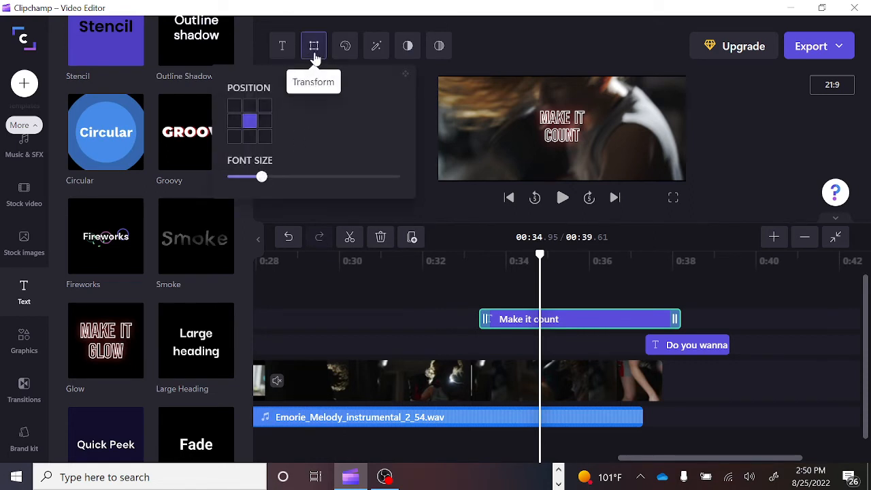
drag(263, 177, 394, 176)
click(447, 264)
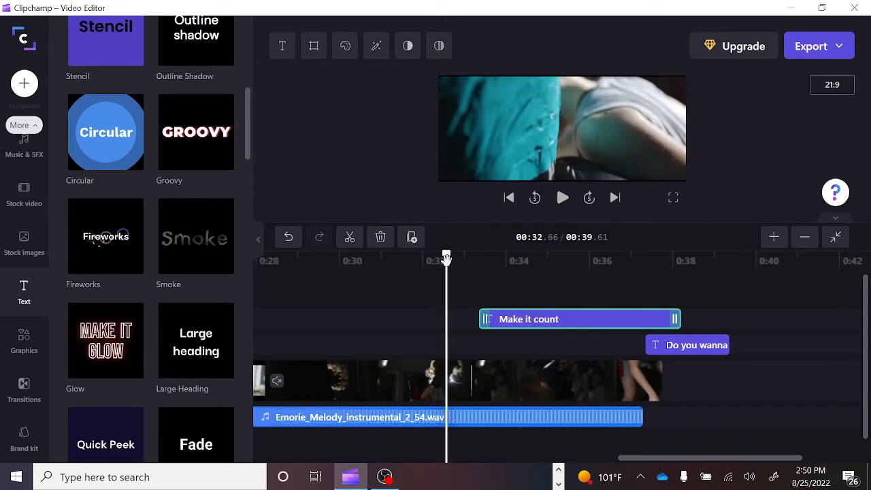
key(space)
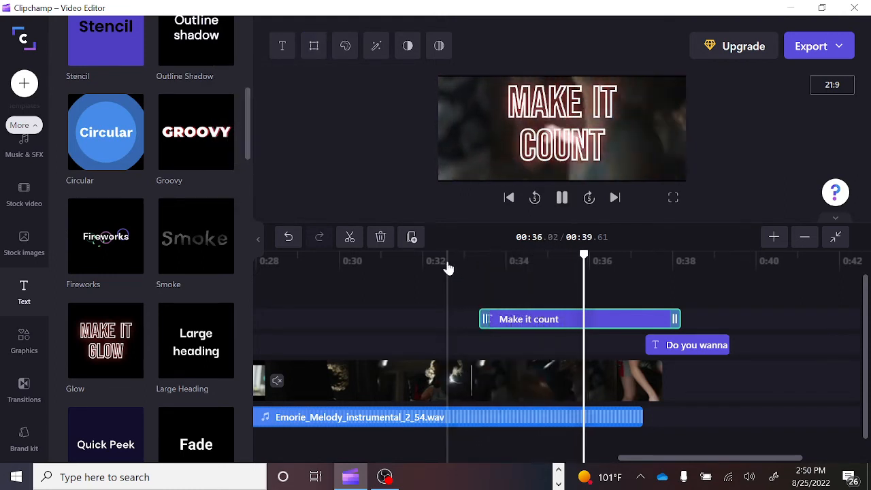
key(space)
- Trim the end of the "Make it count" title to about 36.4 seconds and preview both titles from its start
drag(675, 320, 597, 322)
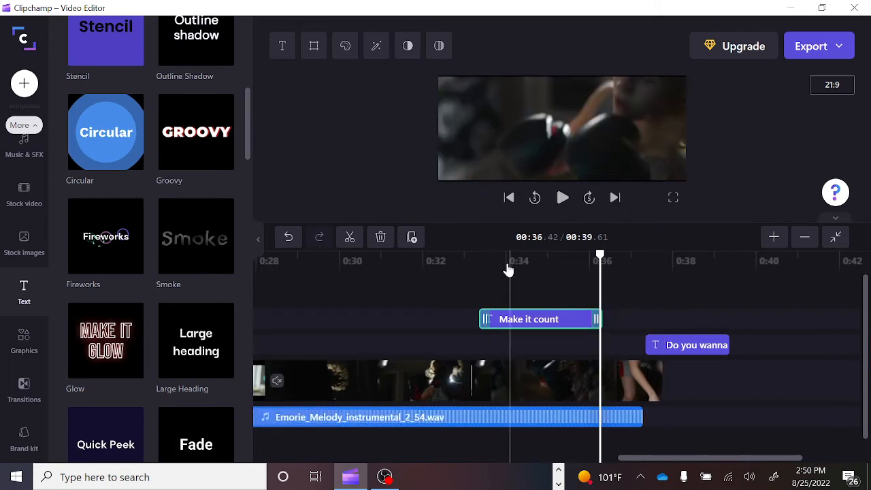
click(485, 275)
key(space)
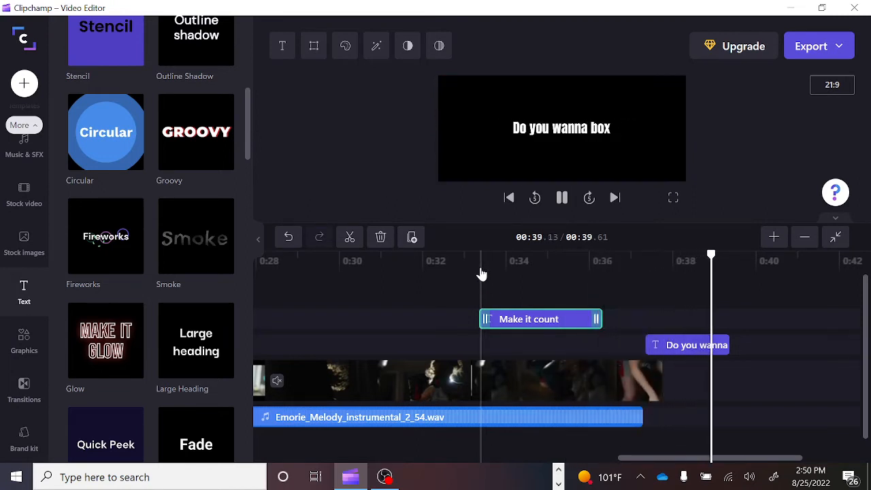
key(space)
- Replay the closing title, extend its end to about 42.3 seconds, and preview it again
click(478, 267)
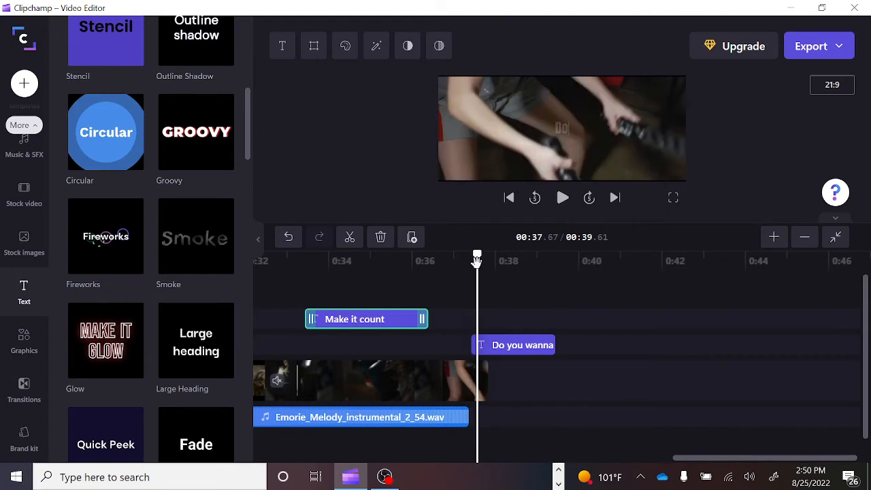
key(space)
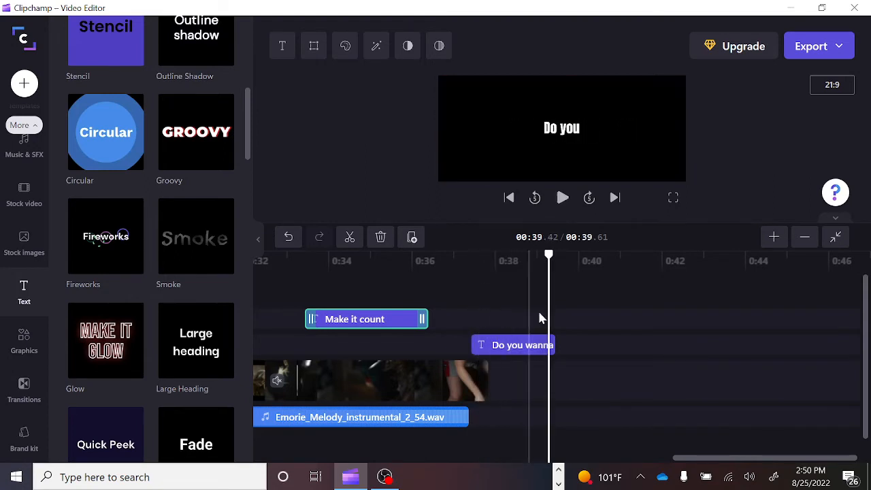
drag(557, 351, 660, 345)
click(470, 273)
key(space)
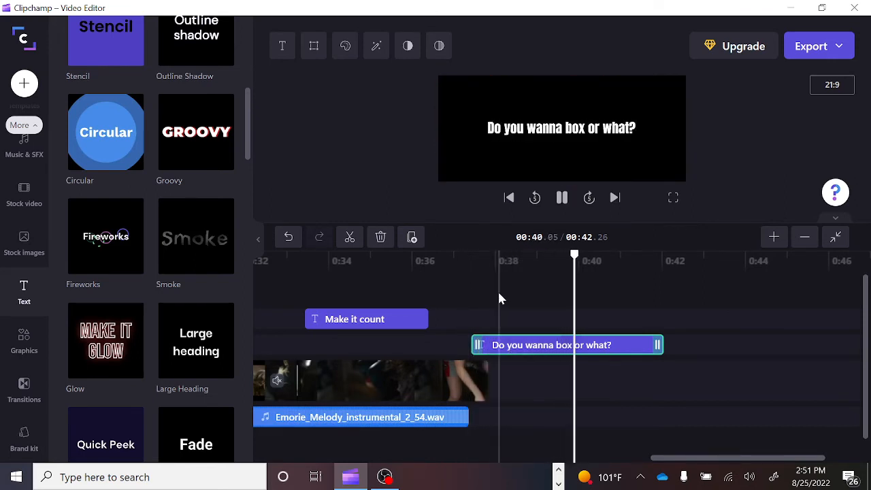
key(space)
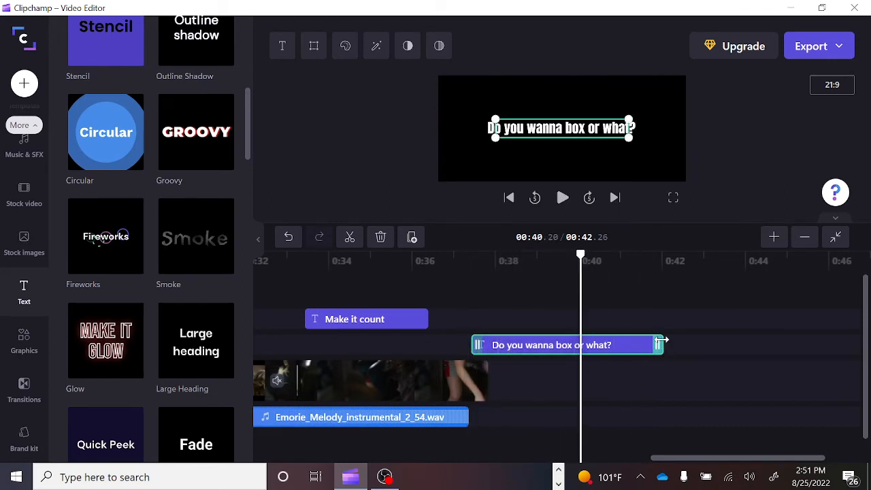
- Trim the closing title's end to about 40.3 seconds and preview the ending from about 36.9 seconds
drag(662, 340, 589, 345)
click(449, 276)
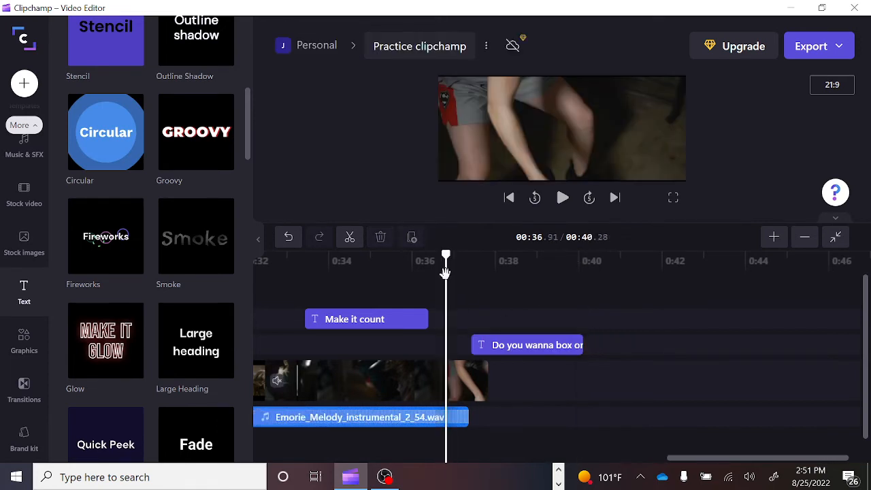
key(space)
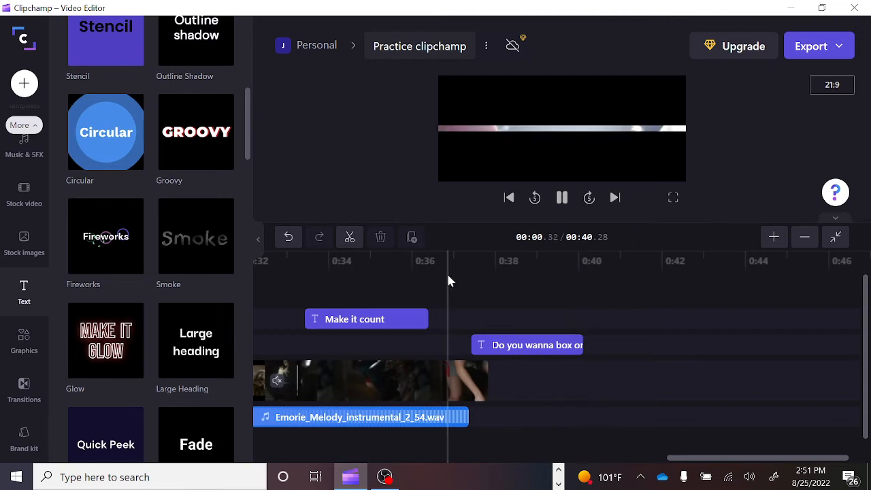
drag(503, 266, 47, 316)
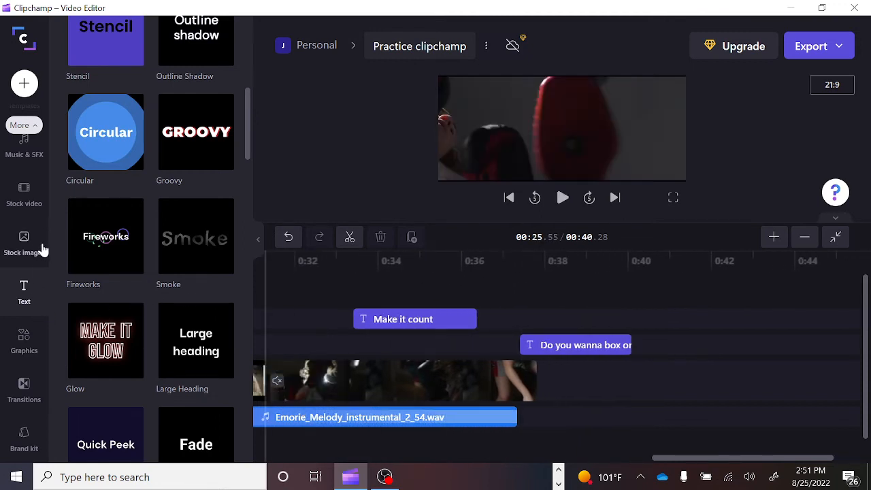
- Look through the available graphics, transitions, text styles, stock images, stock videos, and recording options
click(26, 341)
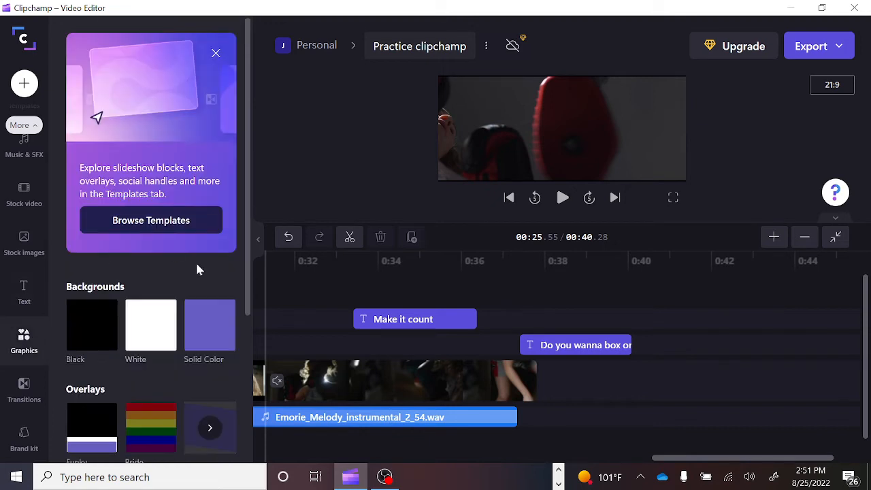
scroll(195, 272, down, 3)
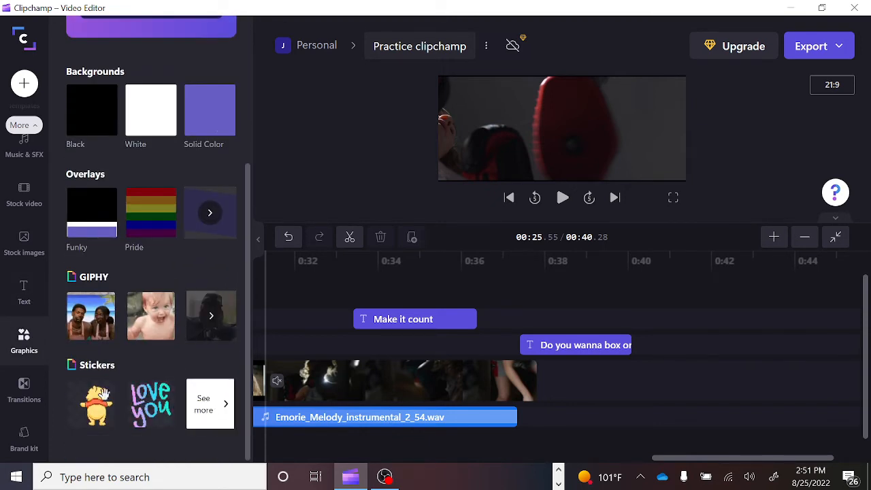
click(21, 391)
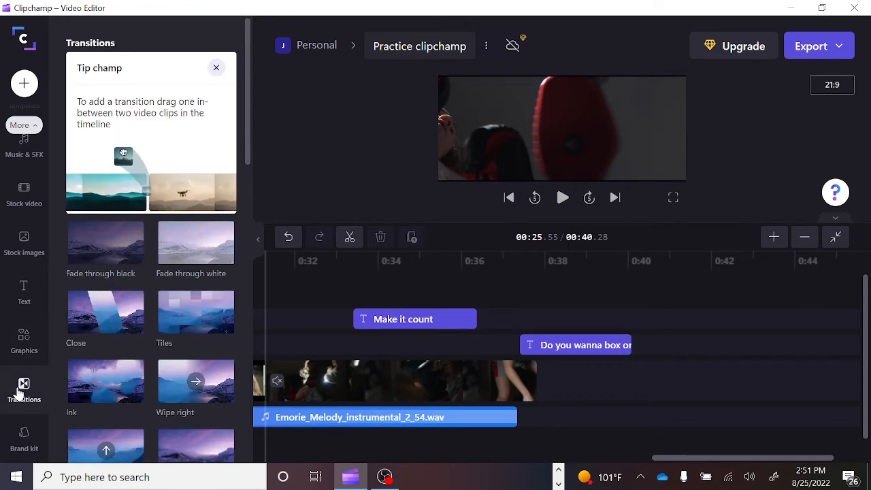
click(24, 338)
click(24, 291)
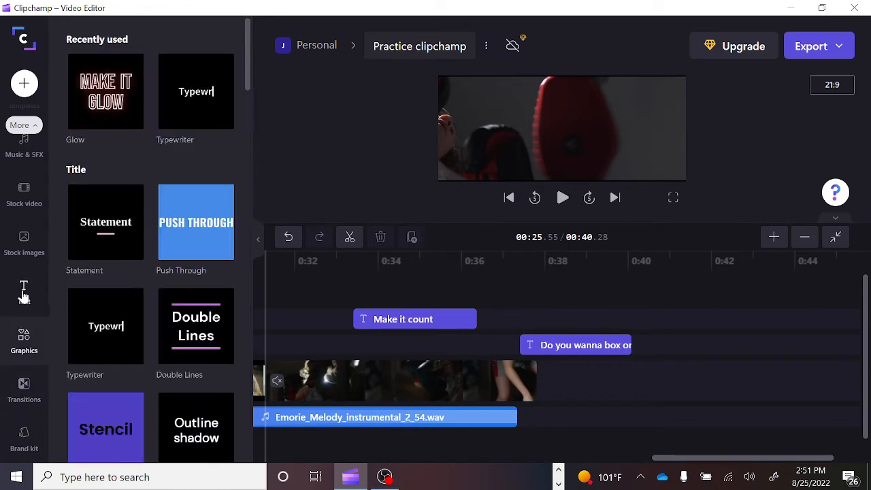
click(28, 260)
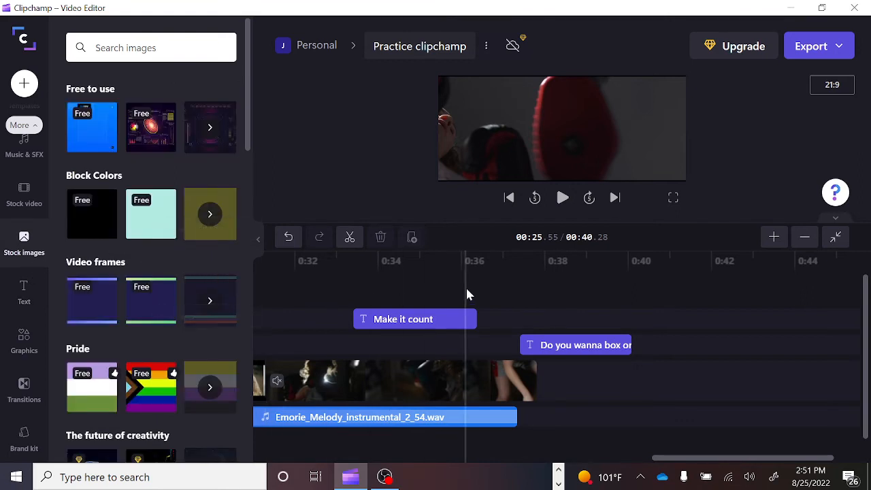
click(28, 208)
scroll(29, 222, up, 1)
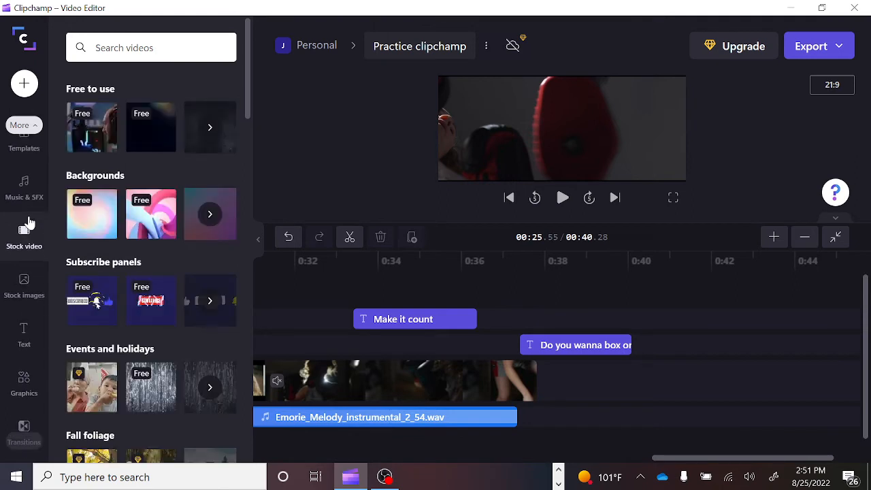
scroll(30, 223, up, 1)
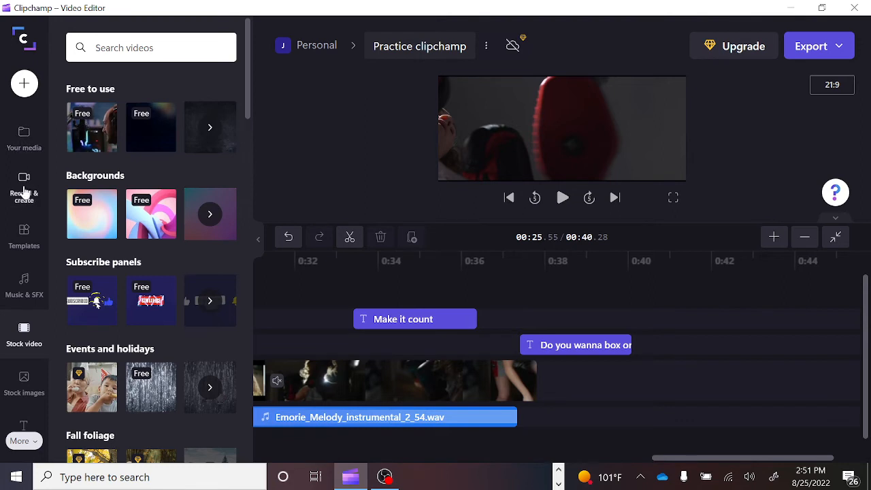
click(23, 196)
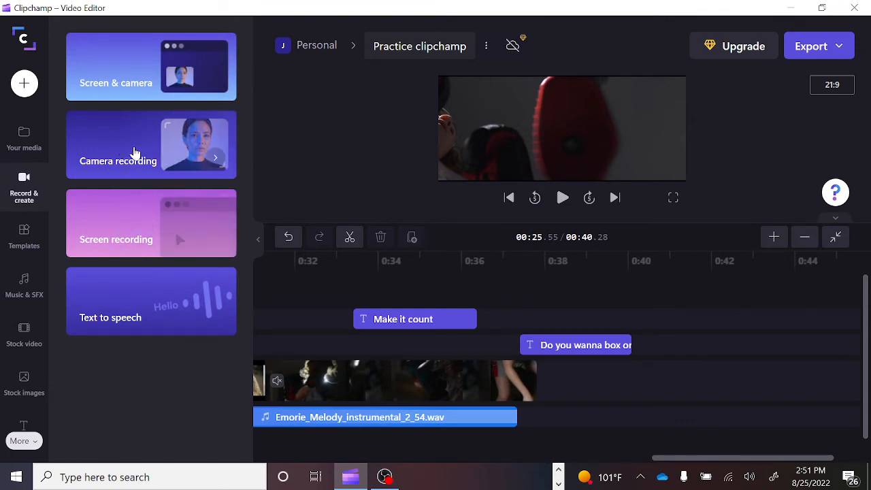
- Look at the screen recording and camera recording setups, closing the camera preview without recording anything
click(139, 230)
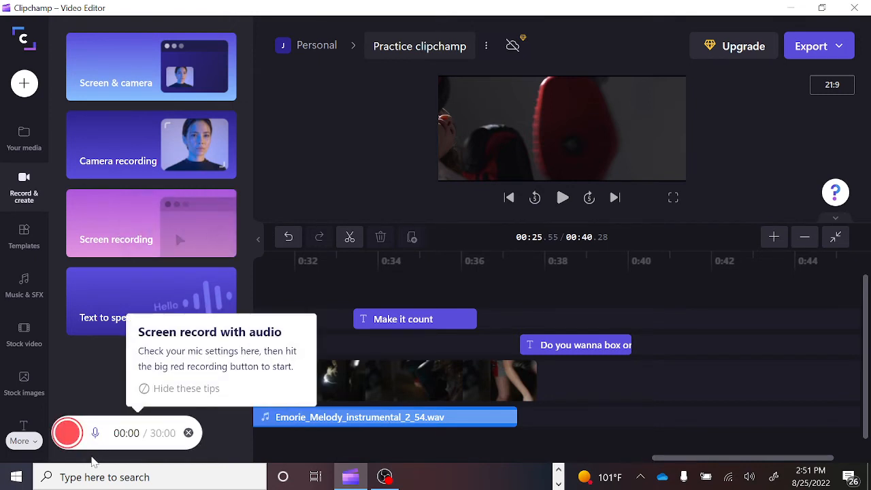
click(124, 157)
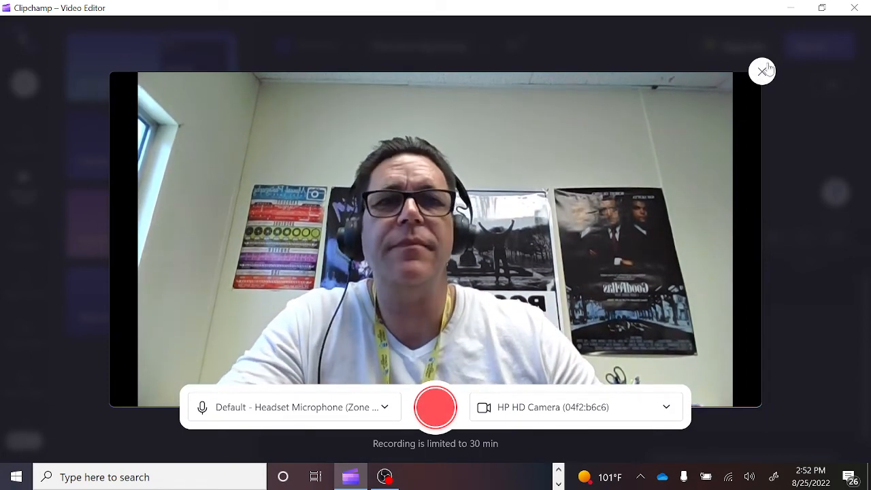
click(763, 70)
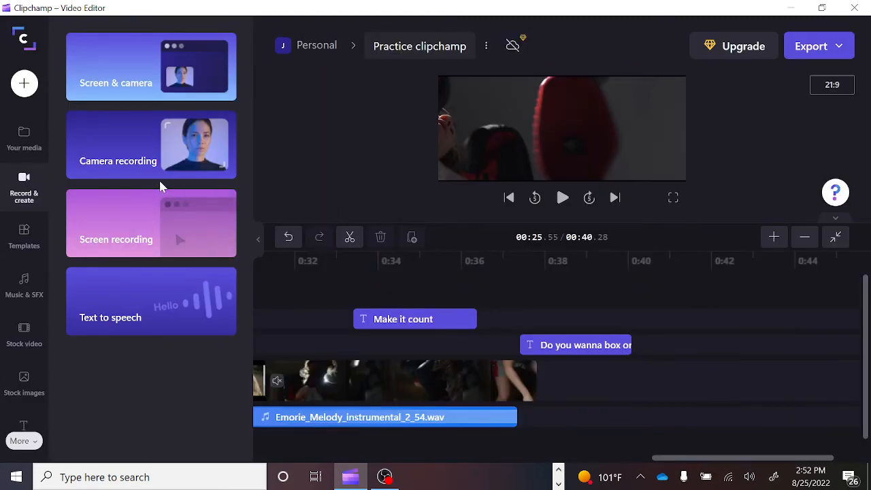
- Create a text-to-speech voiceover saying "Hey just cause I am a girl doesn't mean I can't box." with the Cora - Feminine voice, preview it, and save it to media
click(117, 304)
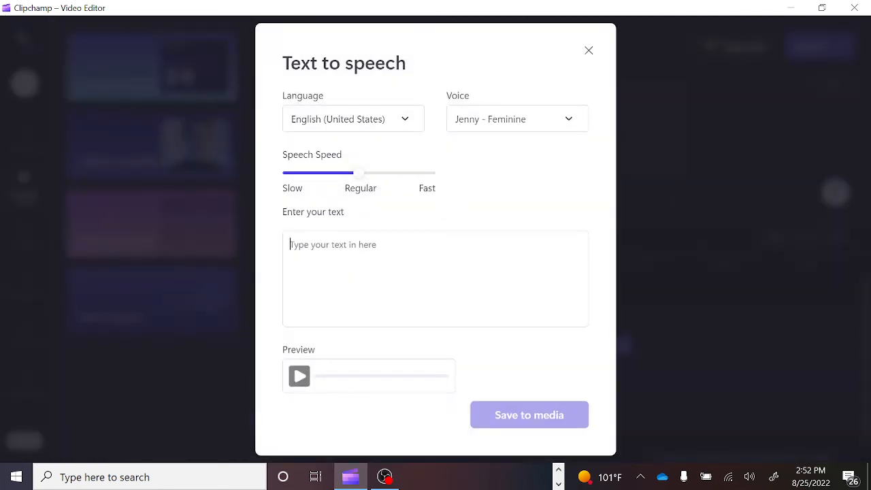
text(H)
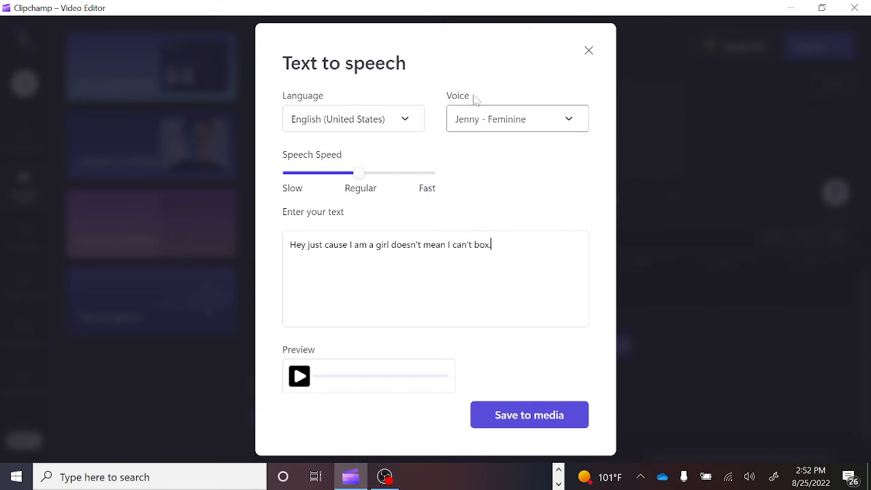
click(300, 378)
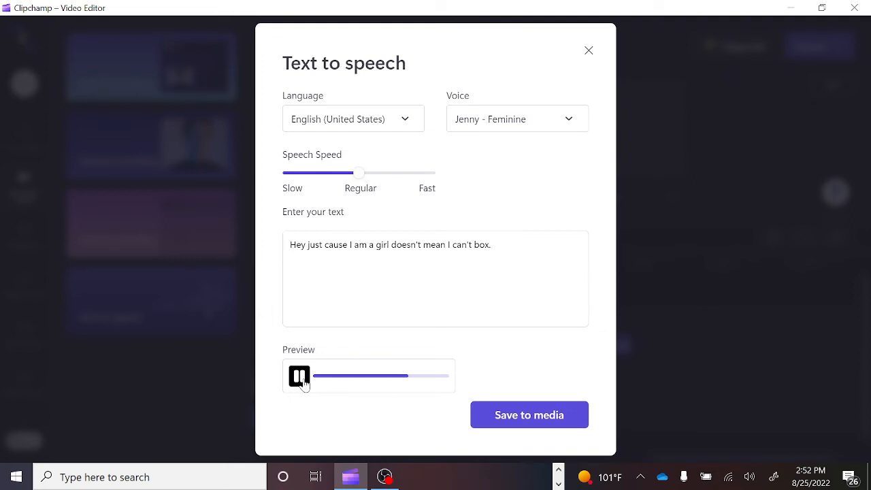
click(570, 121)
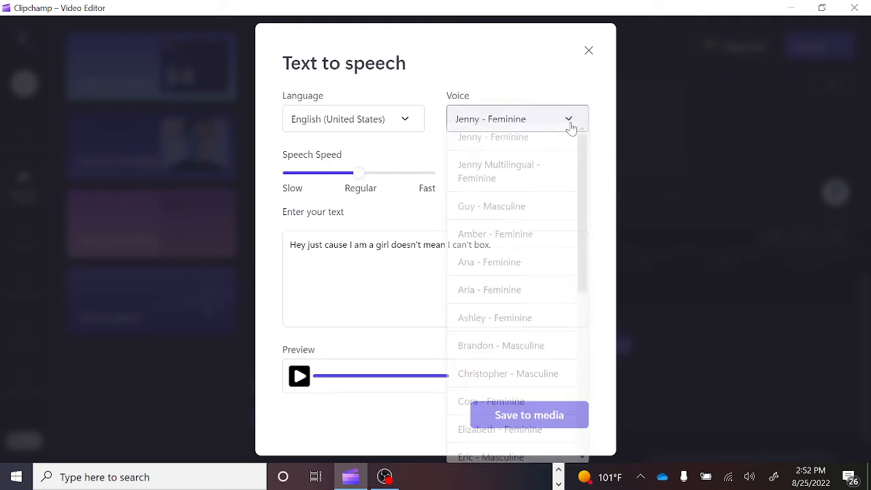
click(516, 407)
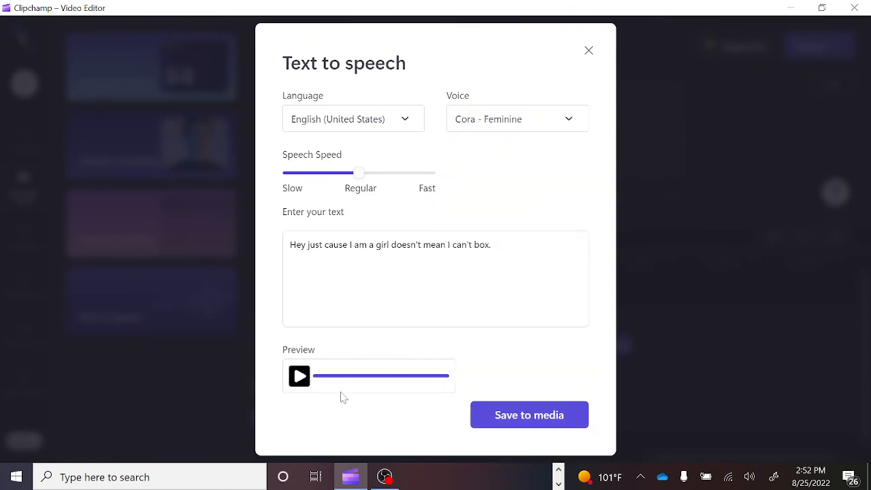
click(301, 382)
click(530, 416)
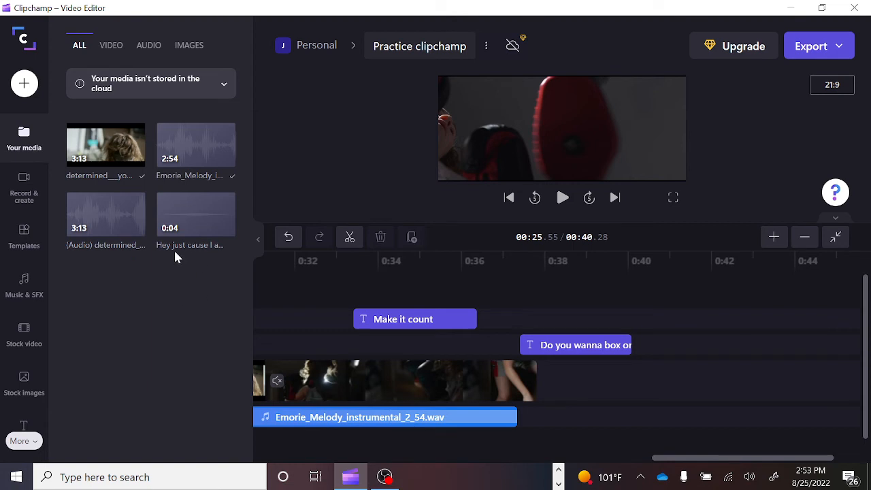
- Place the voiceover on a track below the music and move it to start at about 14 seconds, where the boxing clip begins
mouse_move(212, 225)
drag(195, 218, 362, 445)
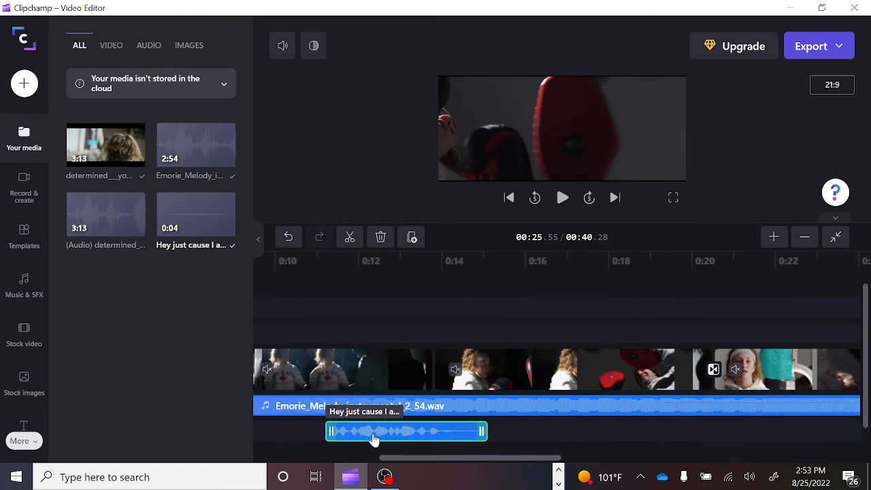
click(309, 272)
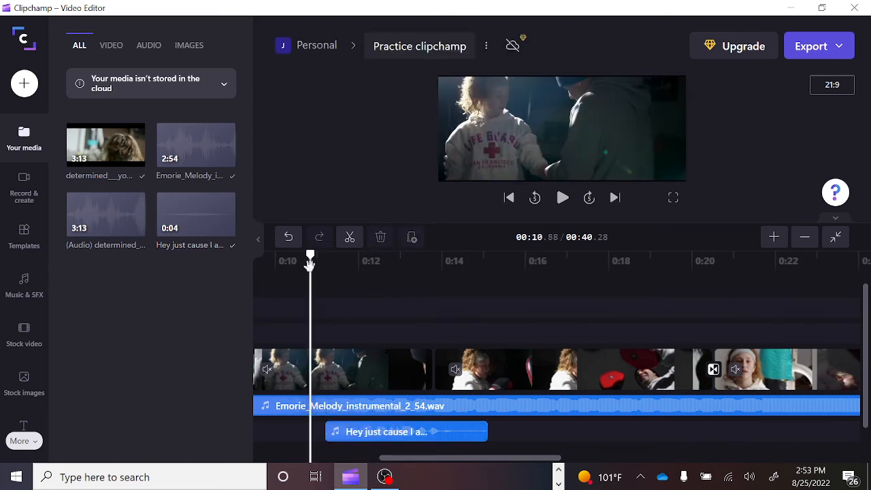
drag(309, 266, 546, 293)
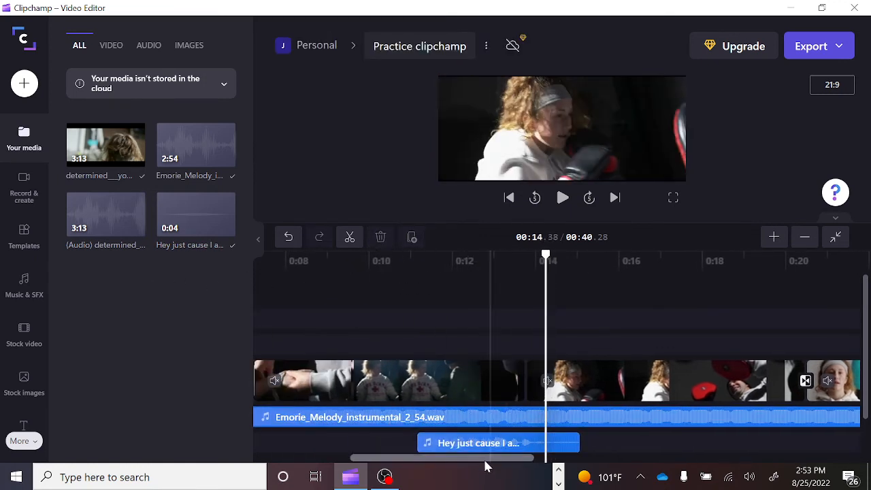
drag(471, 443, 579, 404)
- Preview the opening and move the music clip to start at the very beginning of the timeline
drag(538, 271, 68, 315)
key(space)
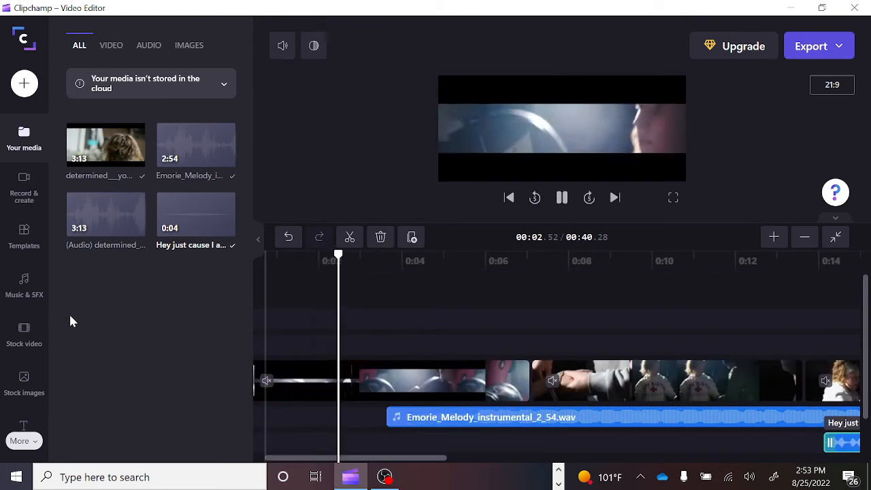
key(space)
click(439, 418)
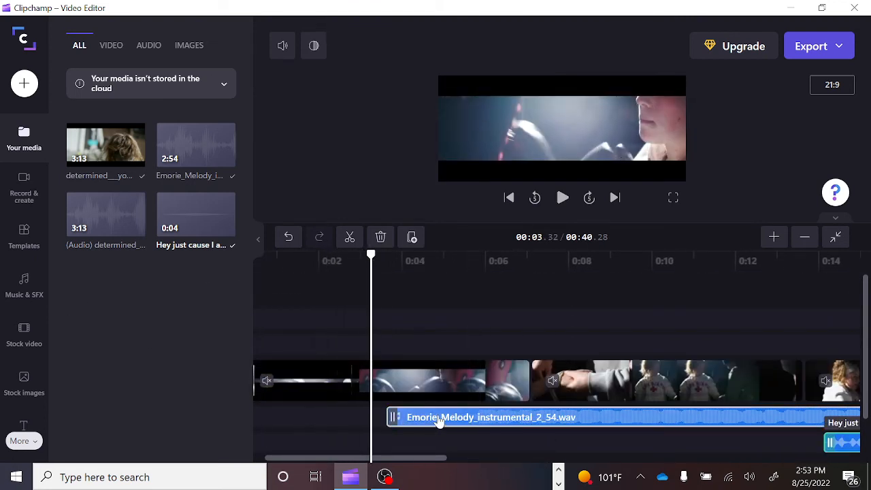
drag(439, 419, 301, 417)
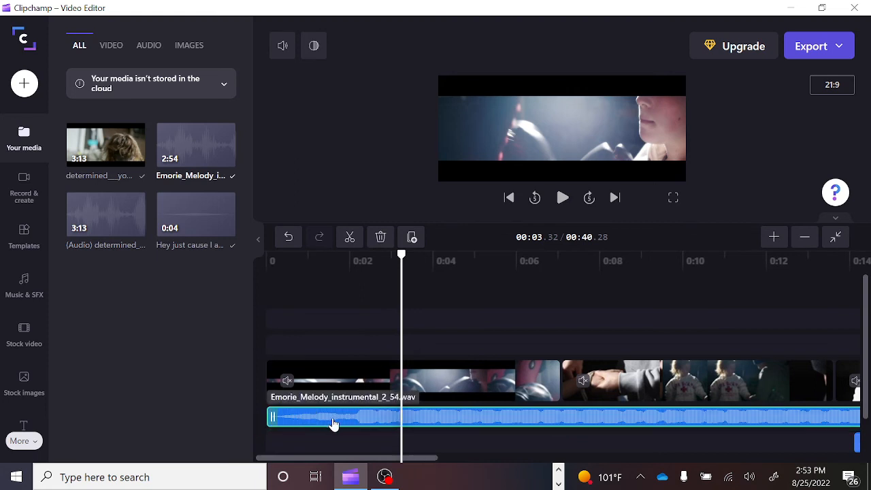
- Preview the video from the start through the voiceover, to about 17 seconds
key(space)
drag(331, 273, 190, 268)
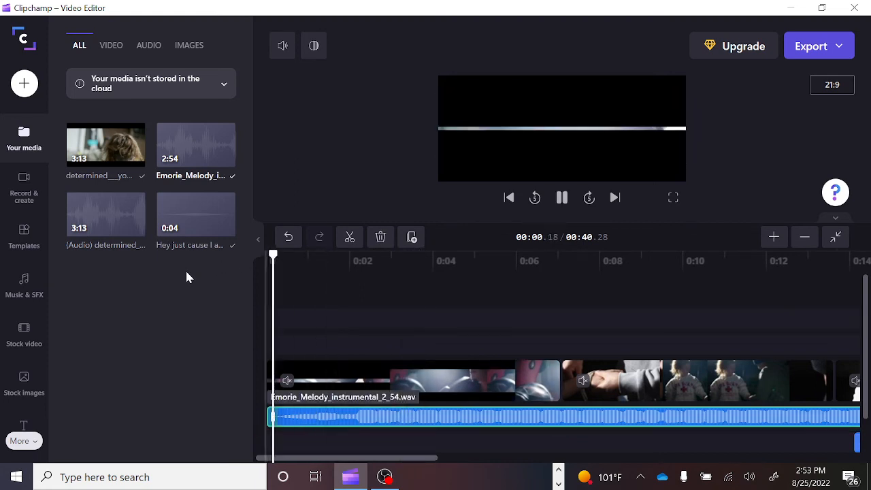
click(806, 245)
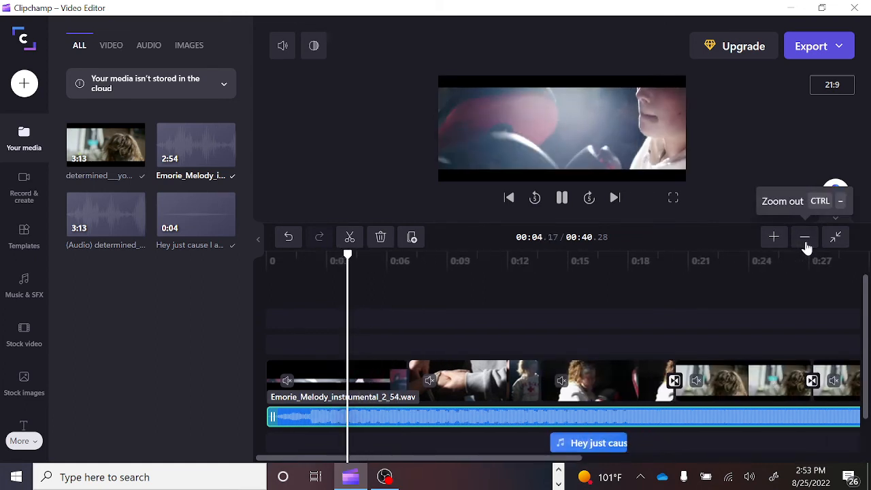
click(806, 241)
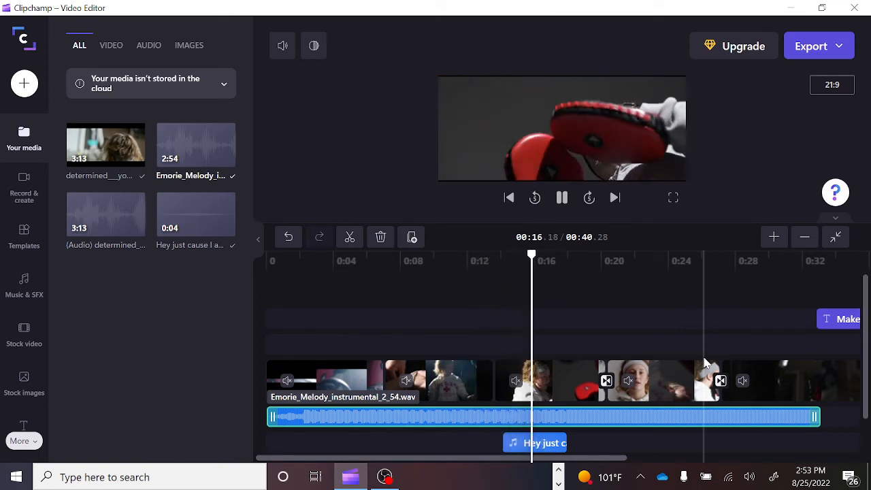
key(space)
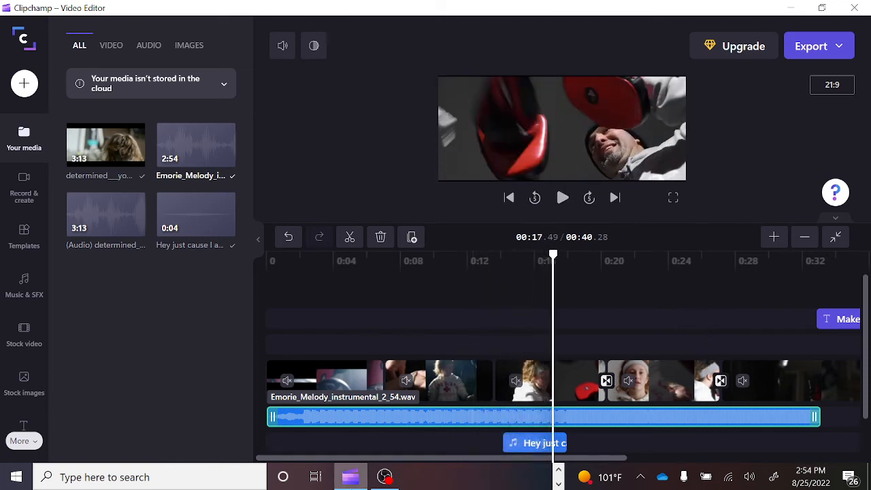
- Split the music around the voiceover at about 14.4 and 18.4 seconds, splitting the video at the second point too
drag(496, 263, 503, 262)
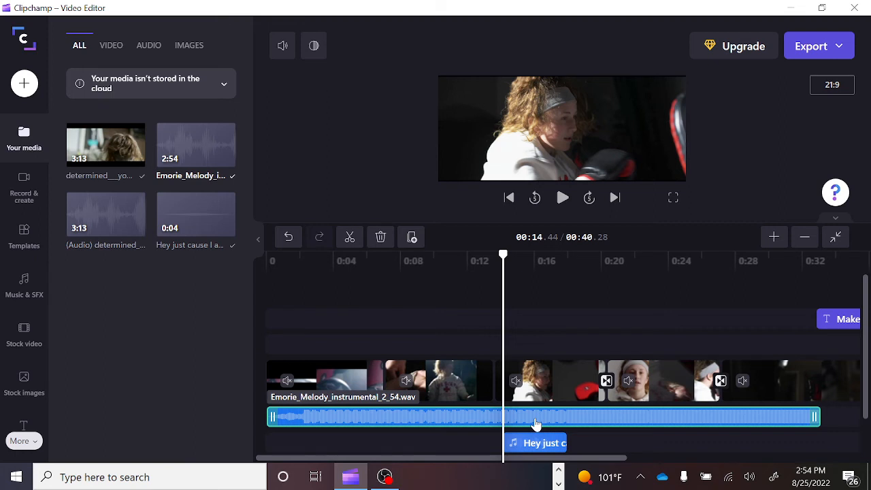
key(s)
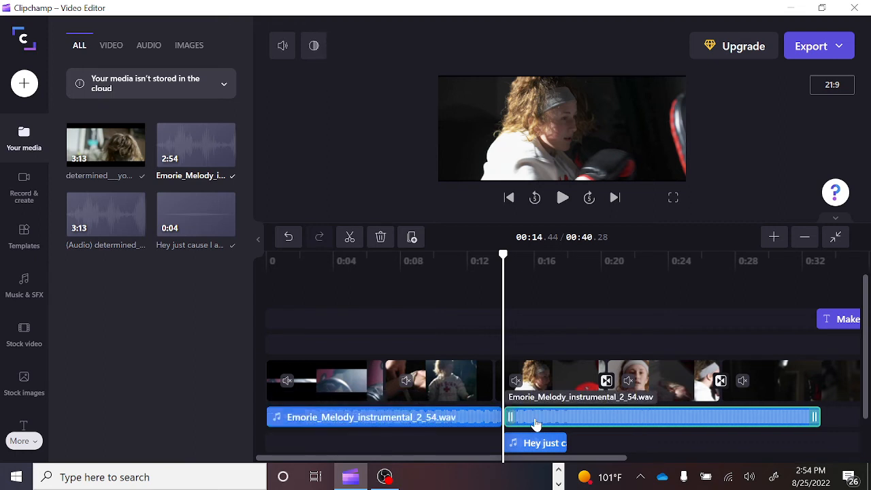
drag(539, 262, 567, 271)
key(s)
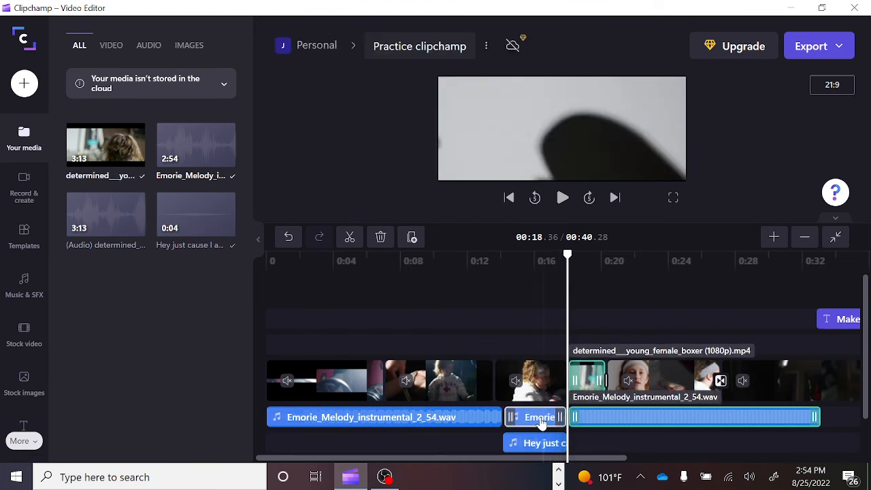
- Give the music section above the voiceover a 1.0-second fade in and fade out, and lower its volume
click(541, 422)
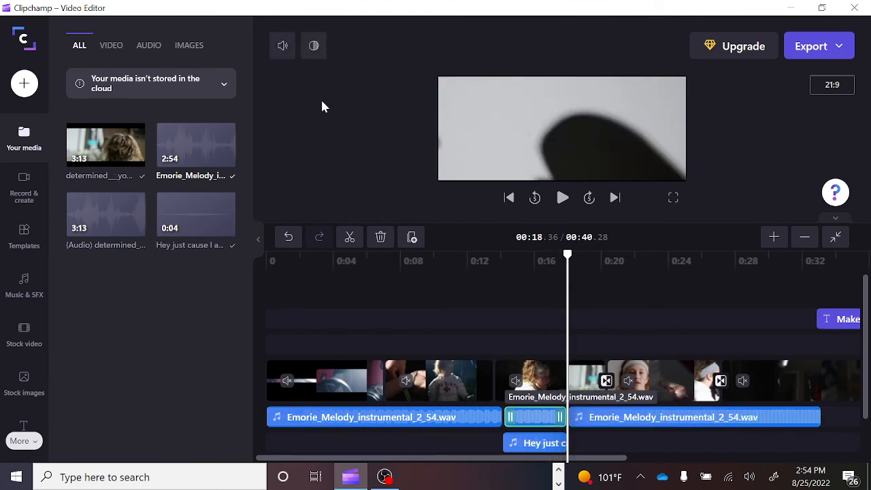
click(314, 48)
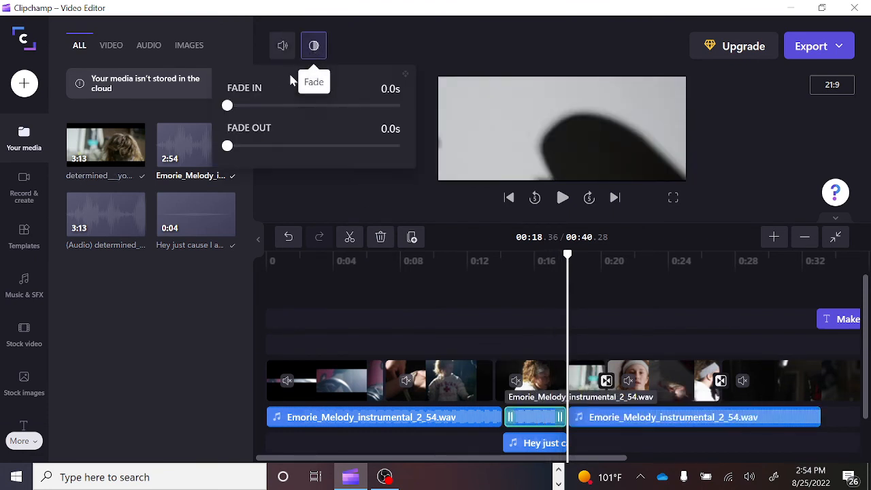
drag(227, 106, 314, 109)
drag(227, 144, 313, 147)
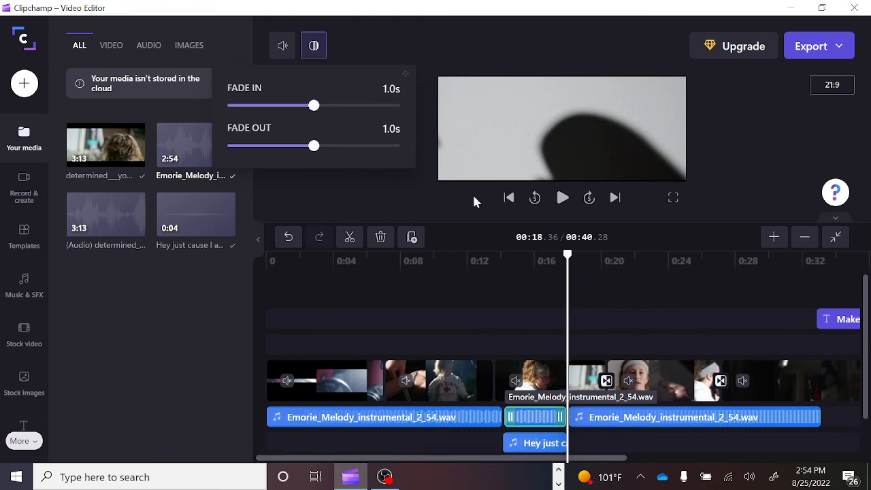
click(283, 53)
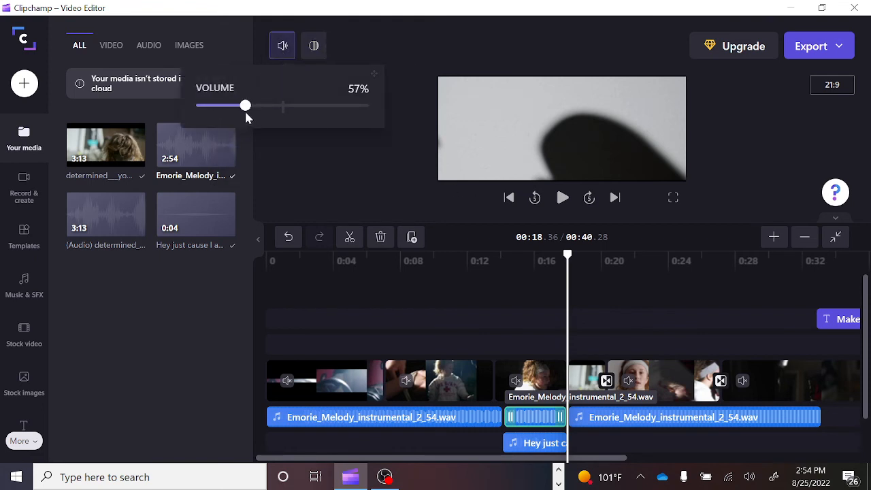
drag(246, 107, 213, 109)
- Preview the voiceover passage from about 13 seconds to check the music level
click(478, 262)
key(space)
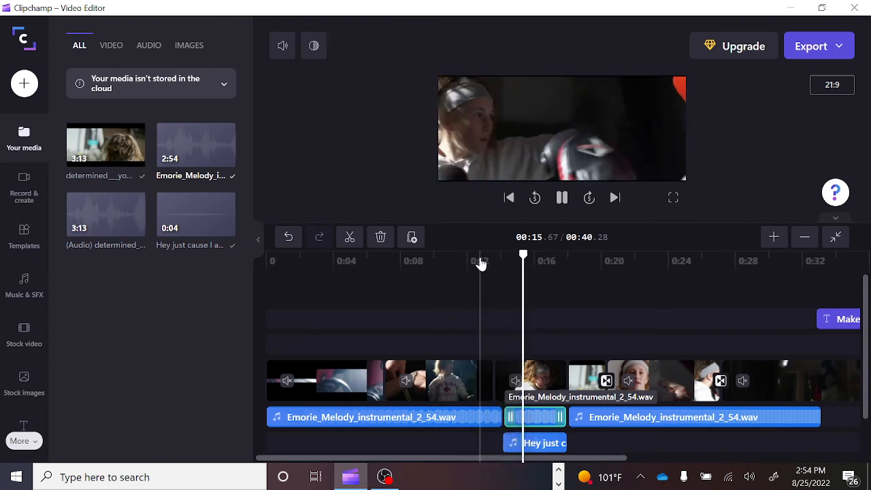
key(space)
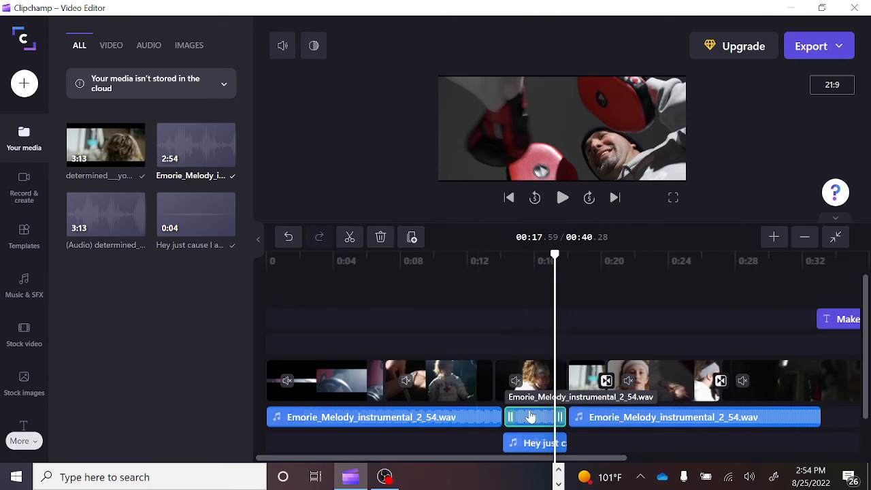
- Set the middle music section's volume to 35% and its fade in and fade out to 2.0 seconds each
click(529, 260)
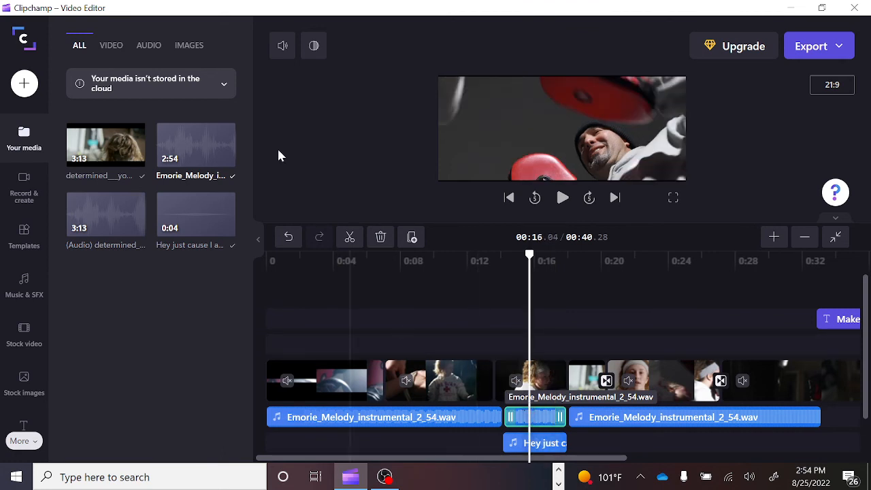
click(283, 47)
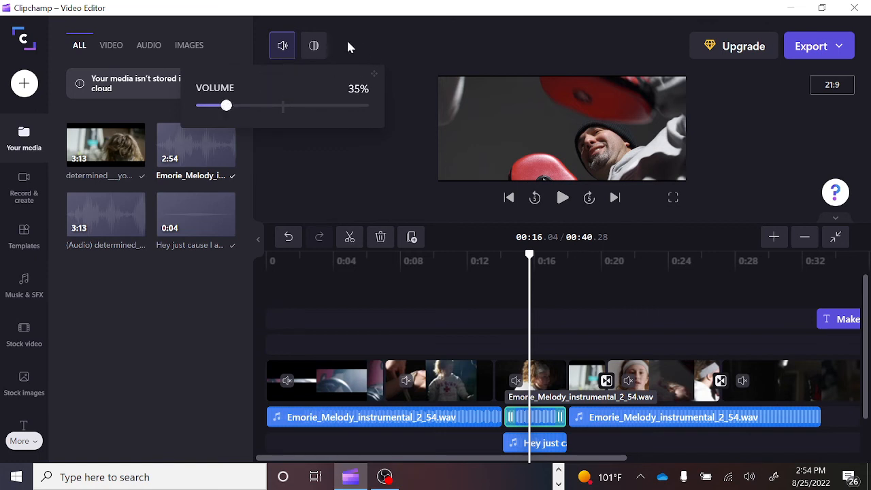
click(315, 48)
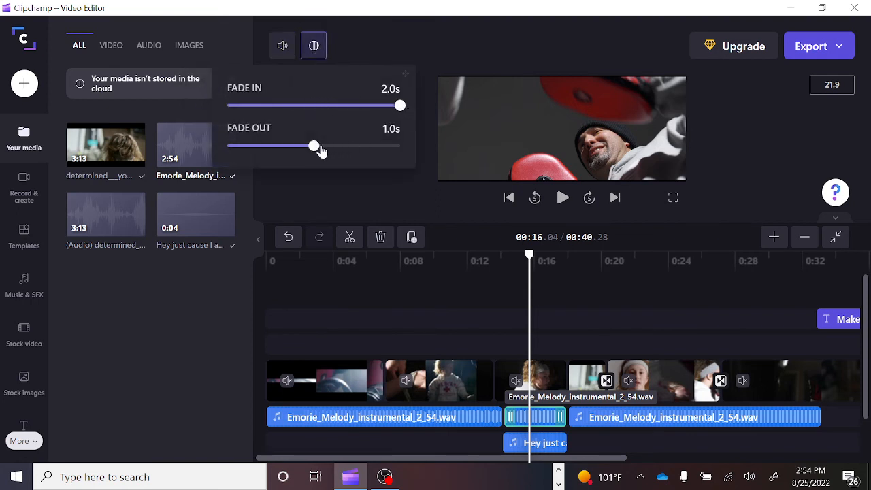
- Preview the voiceover passage from about 12 to 13 seconds to check the music fades
click(465, 259)
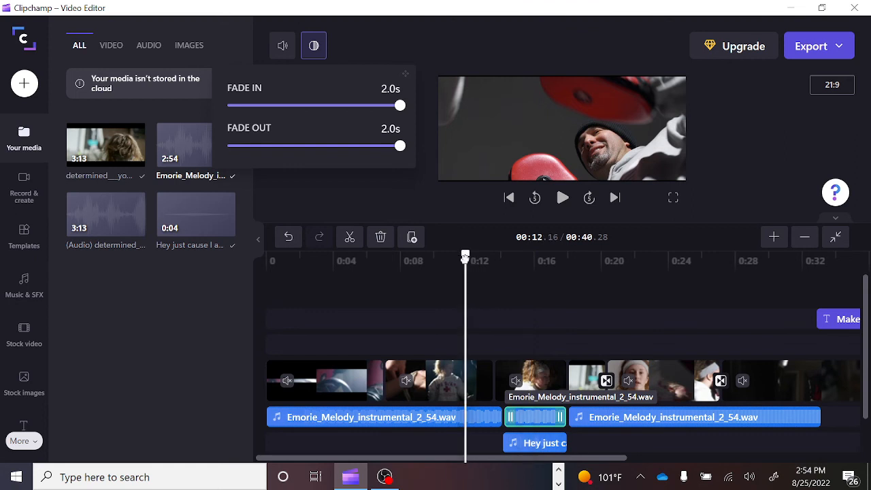
key(space)
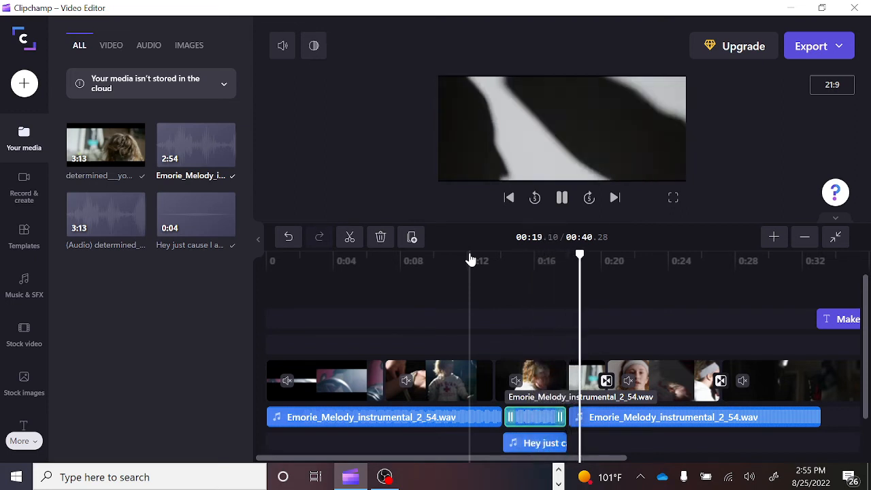
key(space)
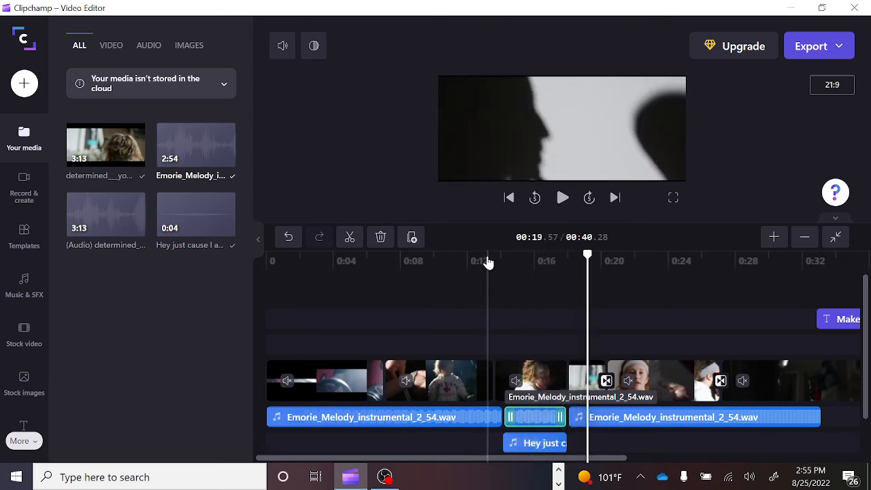
click(488, 263)
key(space)
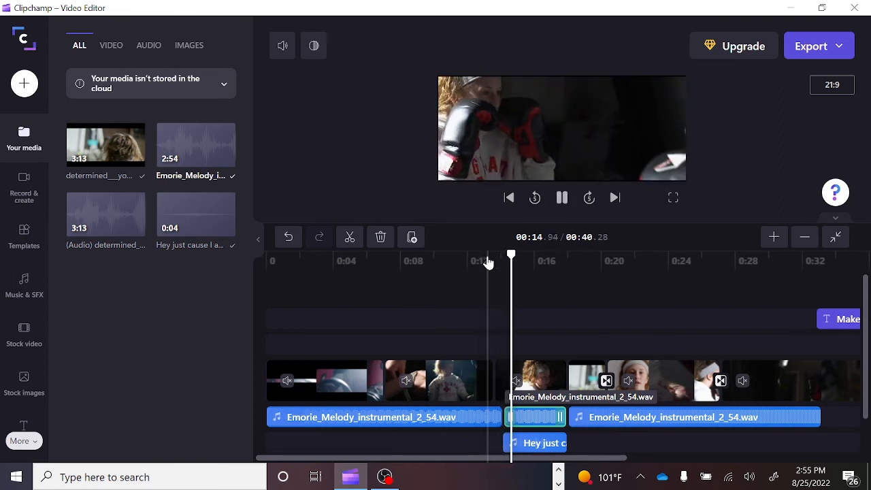
key(space)
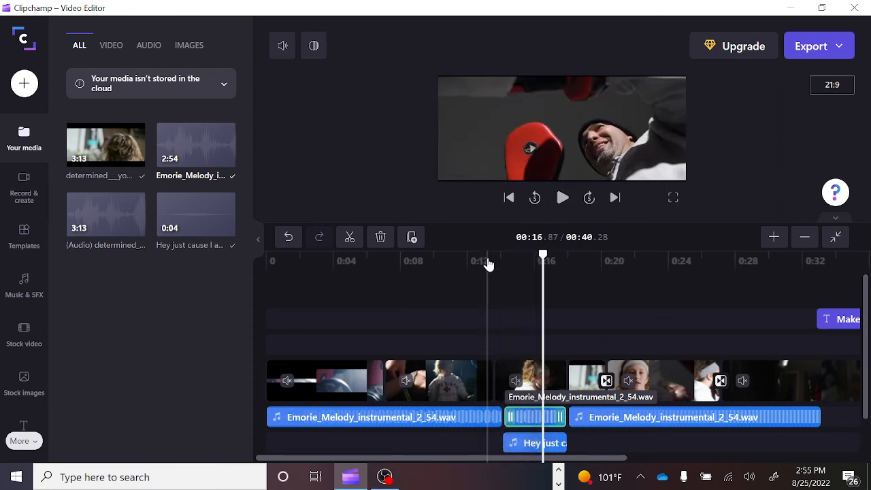
- Set the middle music section's fade in to 0.0 seconds and preview the passage from just before the voiceover
drag(542, 415, 540, 415)
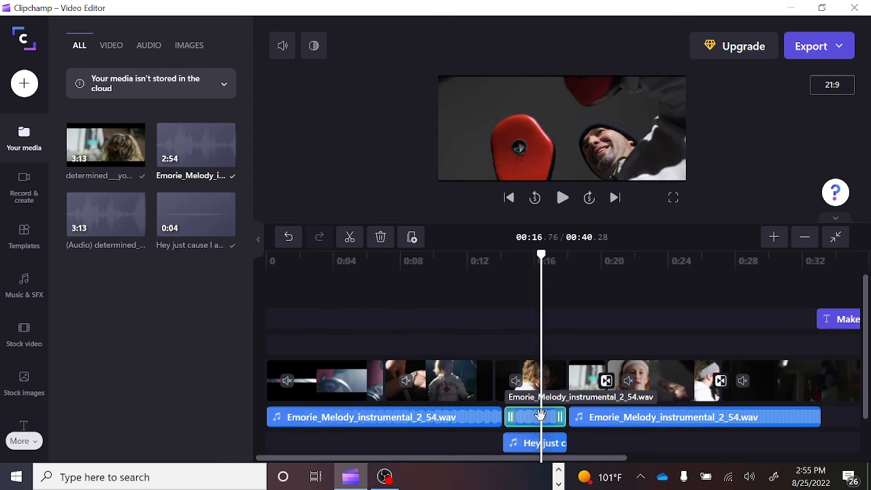
click(315, 48)
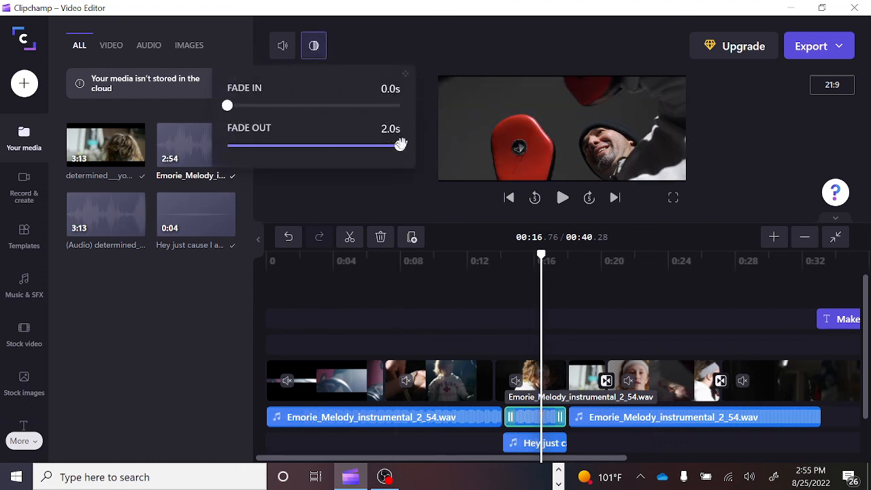
click(478, 258)
key(space)
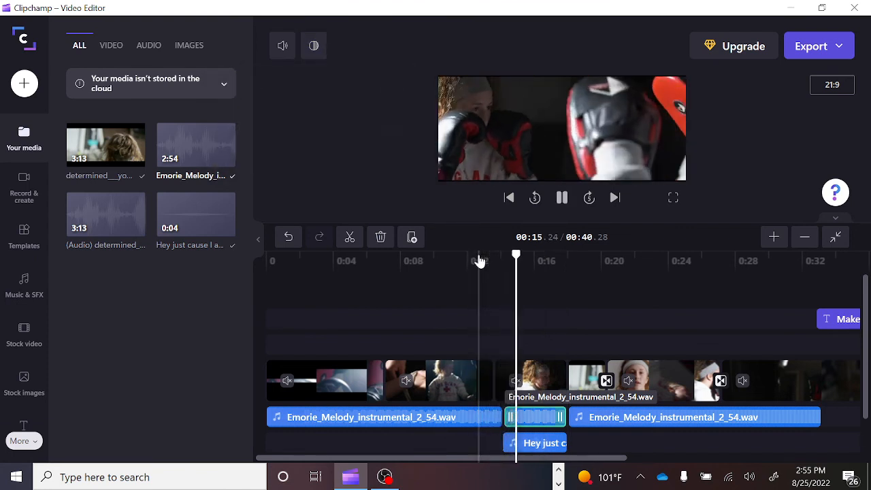
key(space)
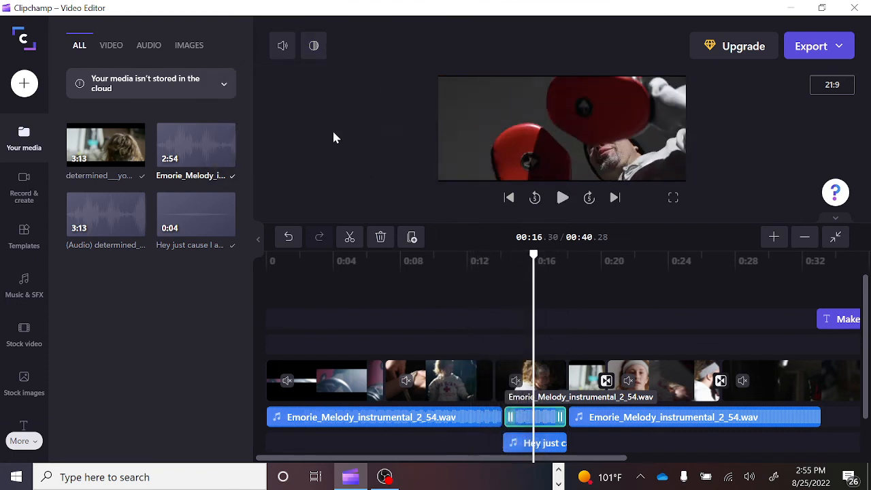
- Lower the middle music section's volume to about 27% and play back the voiceover passage
click(279, 48)
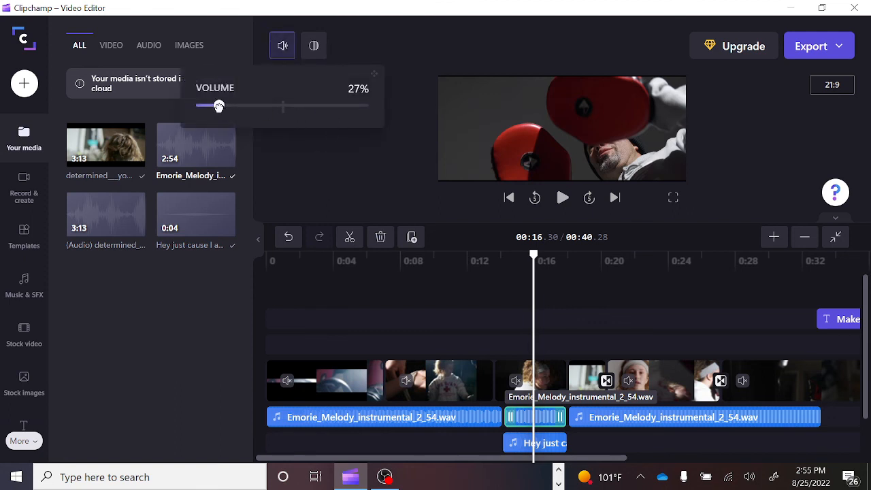
click(486, 272)
key(space)
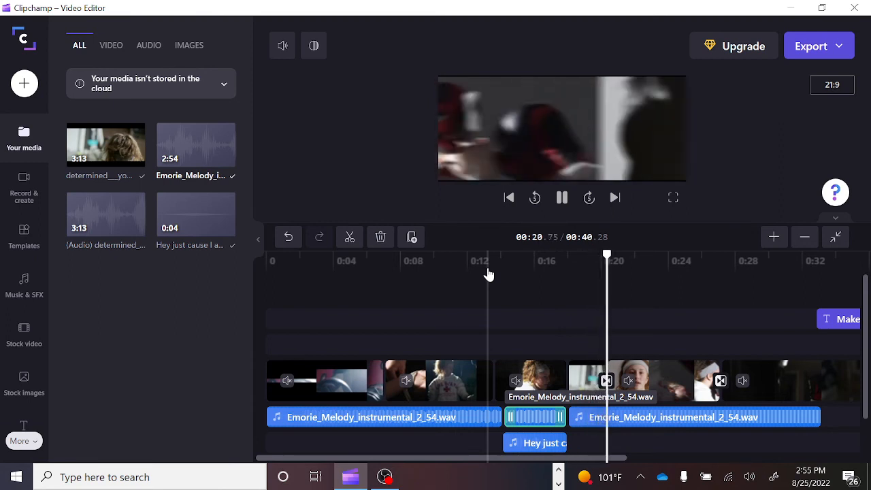
key(space)
drag(446, 274, 539, 278)
key(space)
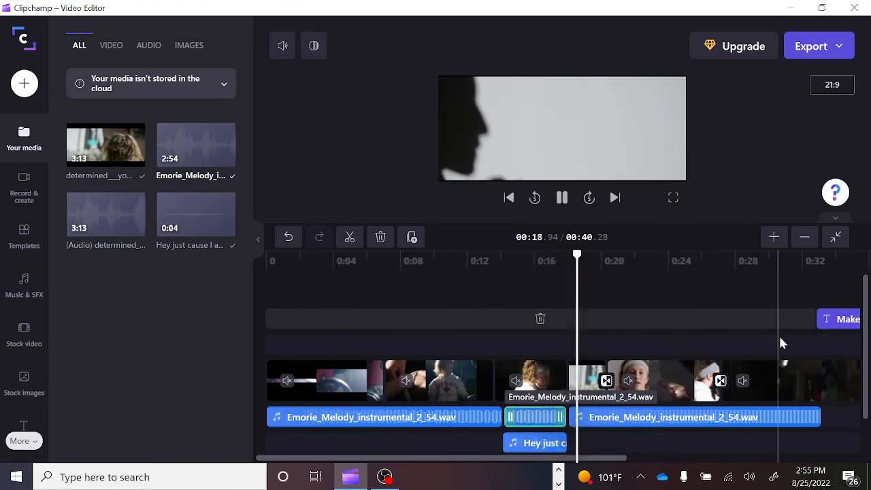
- Move the title beginning with "Make" to about 14 seconds, aligned with the start of the voiceover, and preview that passage
click(775, 238)
click(804, 238)
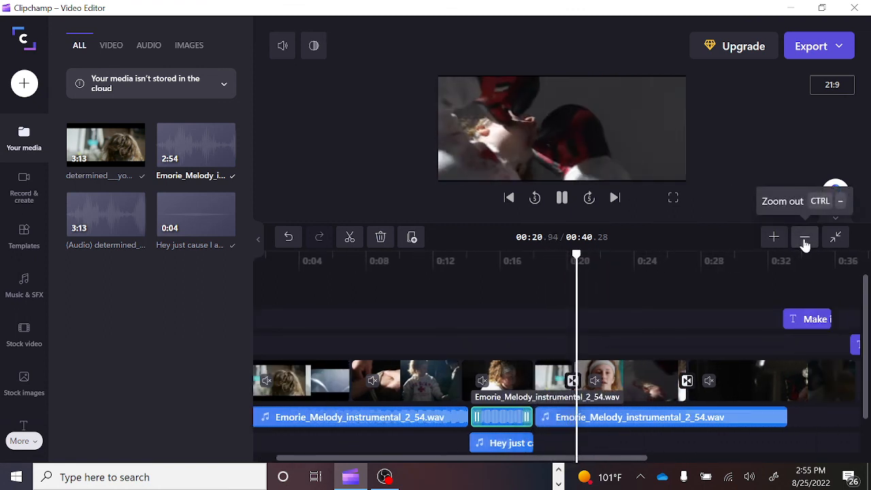
click(804, 238)
key(space)
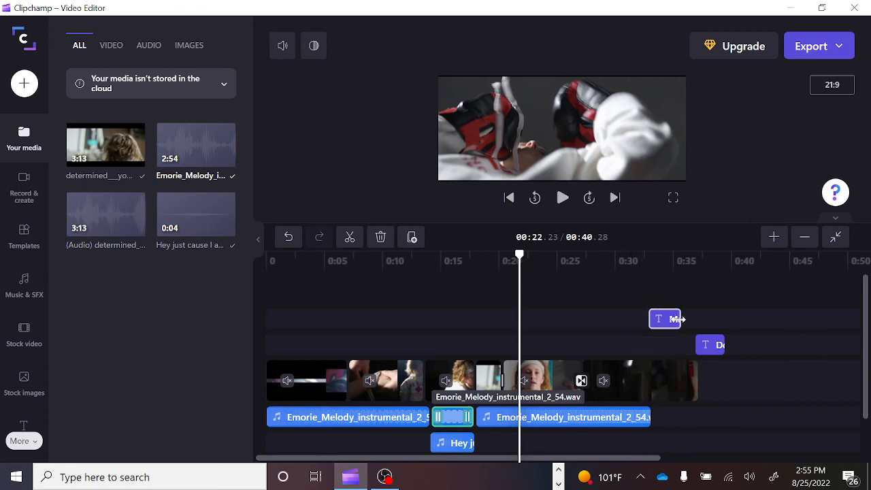
click(664, 324)
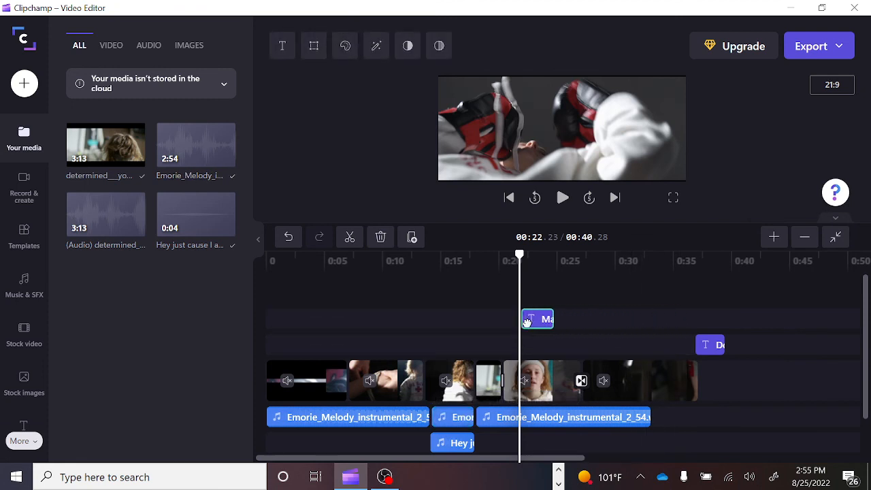
drag(507, 323, 444, 325)
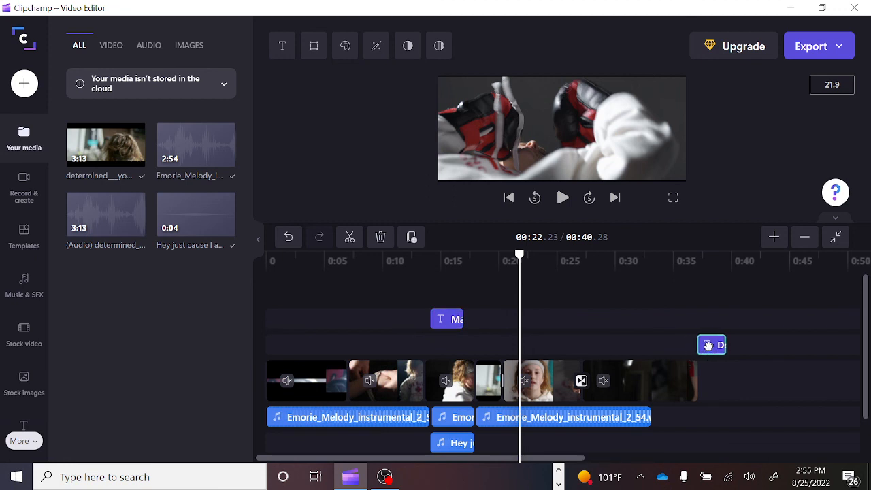
key(space)
click(414, 267)
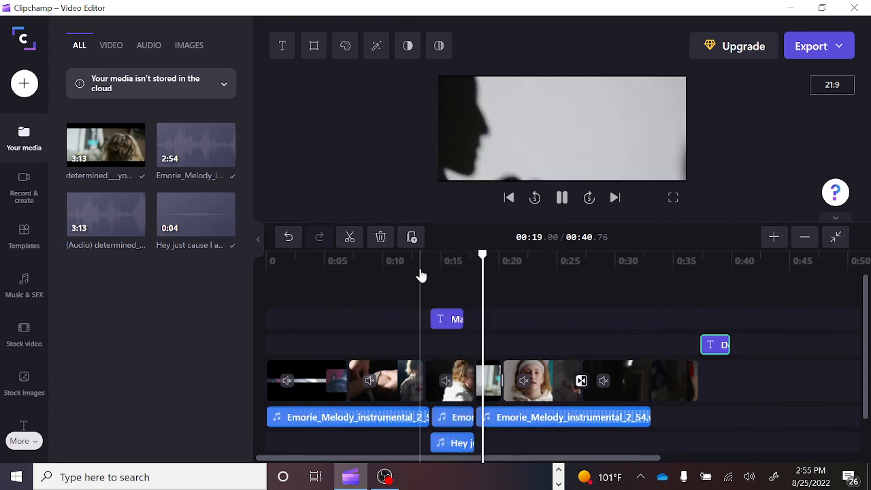
- Preview the ending from about 31 seconds and extend the last music section to about 41 seconds
click(632, 262)
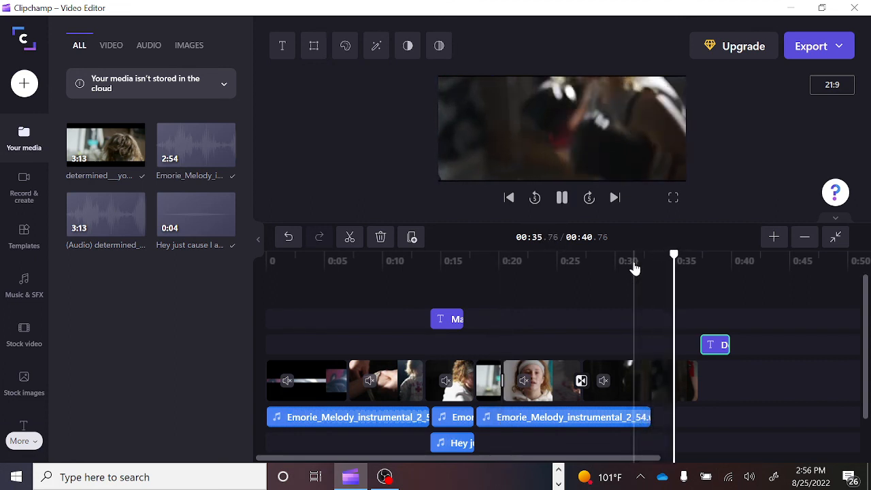
key(space)
click(650, 417)
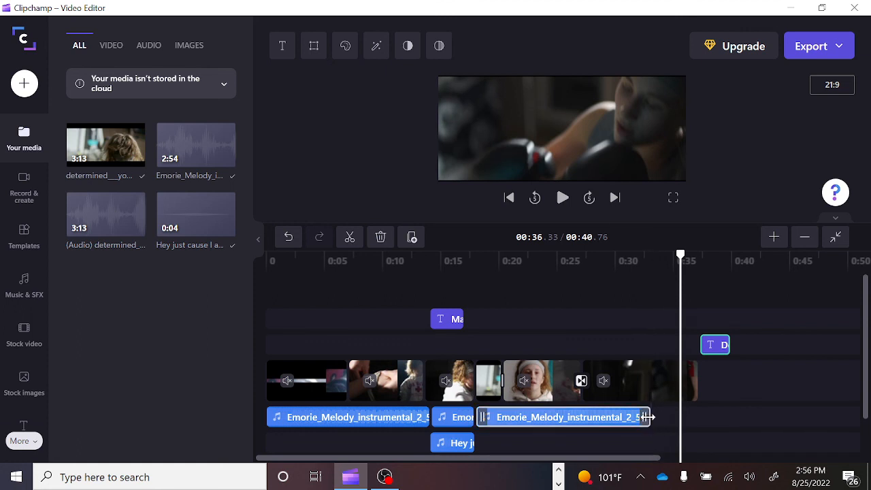
drag(646, 417, 729, 417)
key(space)
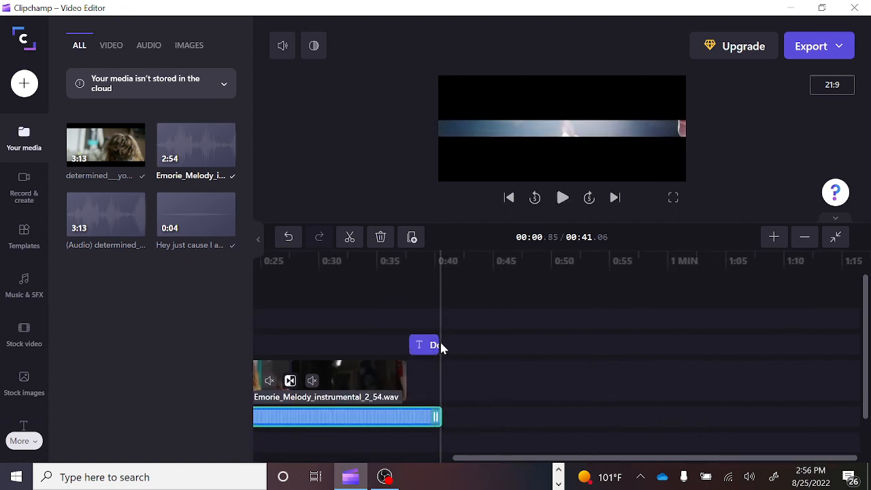
- Lengthen the closing title "Do you wanna box or what?" to end at about 44.9 seconds, previewing the ending to judge its duration
drag(439, 345, 531, 347)
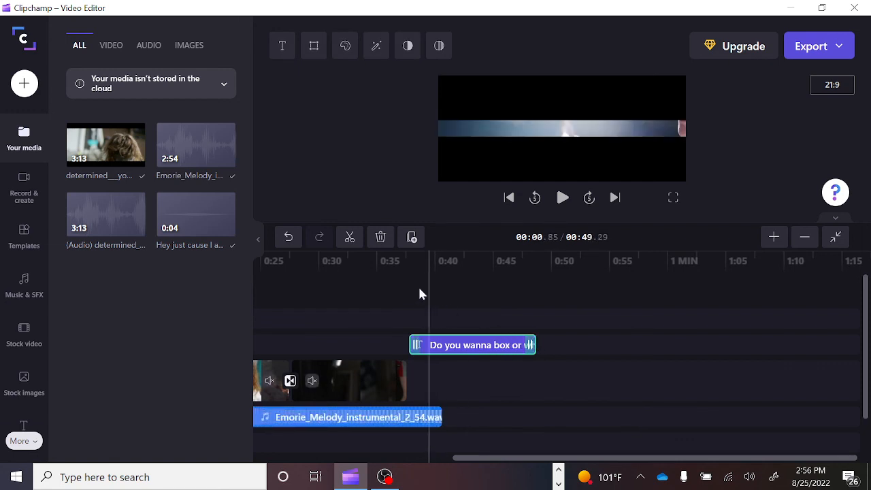
click(389, 266)
key(space)
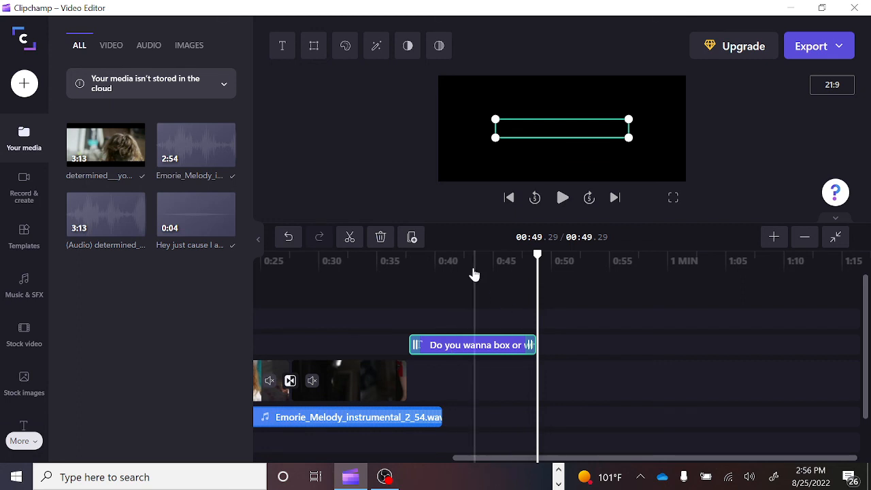
click(456, 258)
key(space)
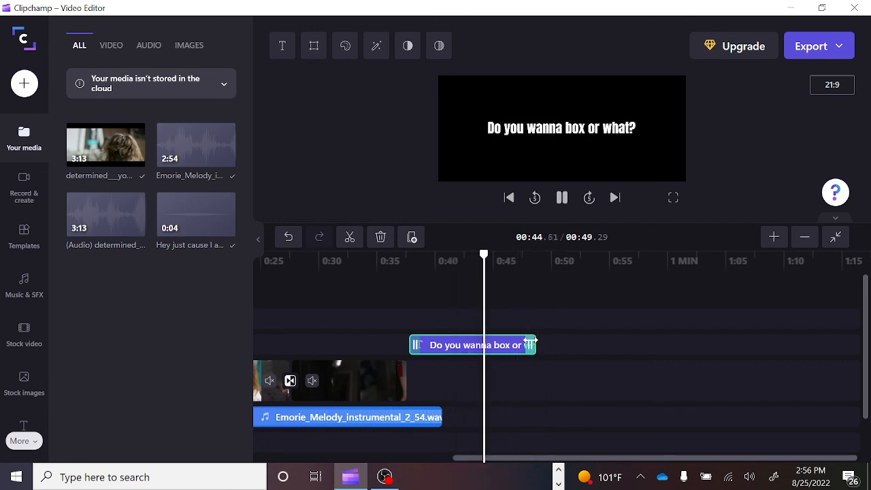
drag(530, 340, 484, 345)
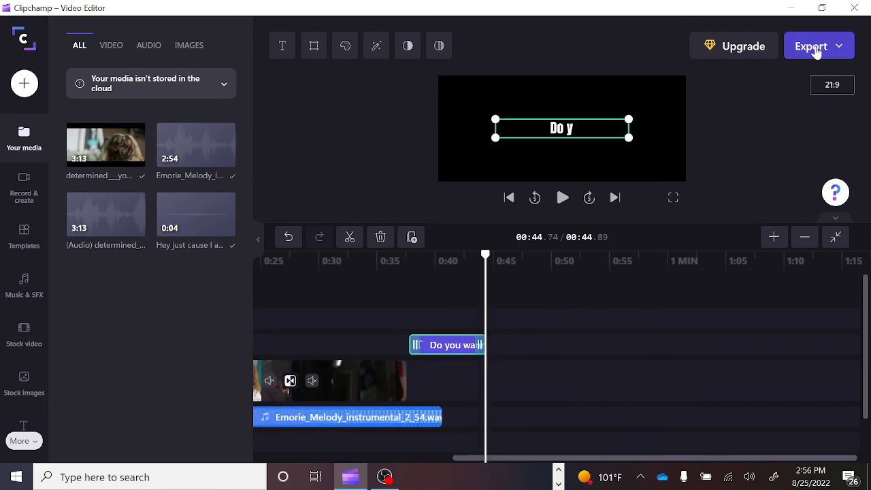
- Export the finished video in 1080p quality
click(817, 53)
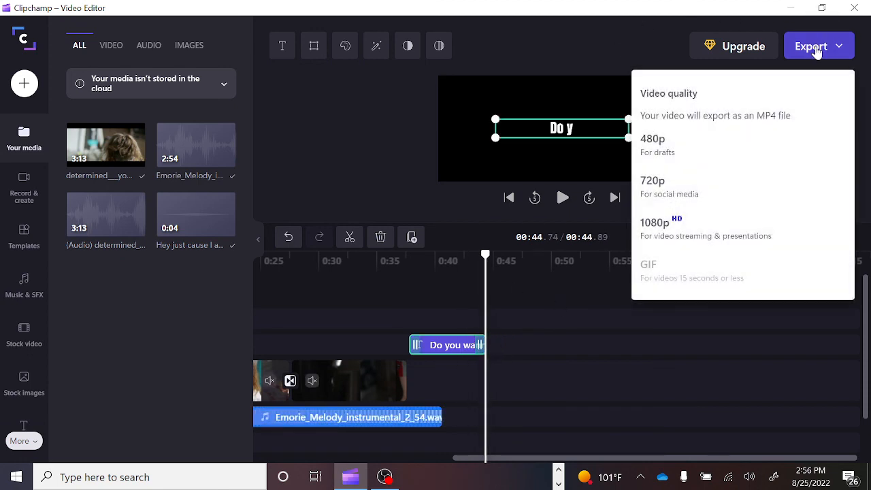
click(669, 223)
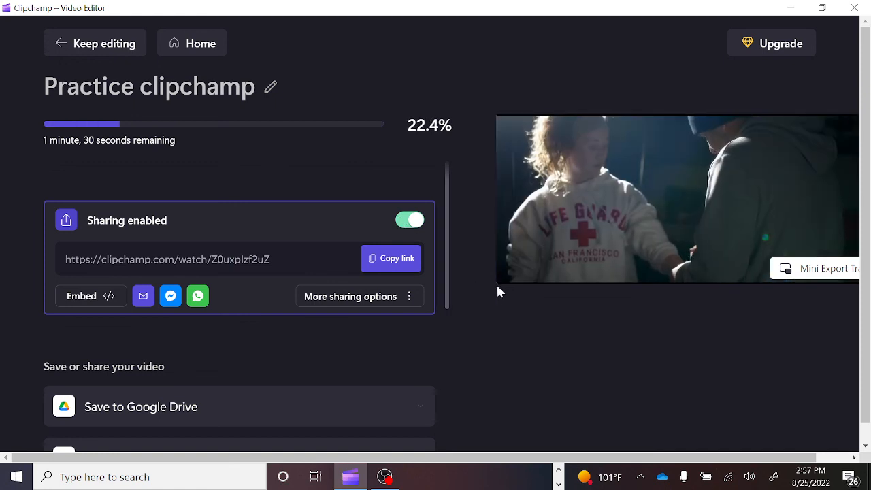
click(385, 479)
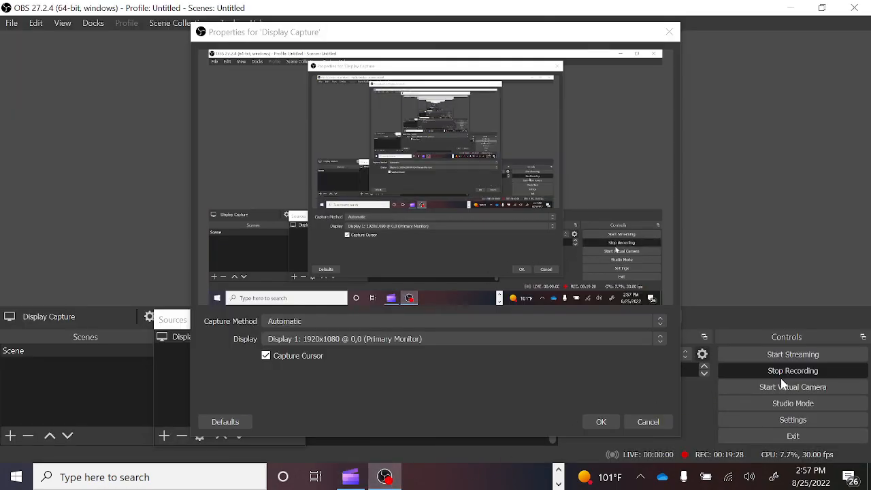